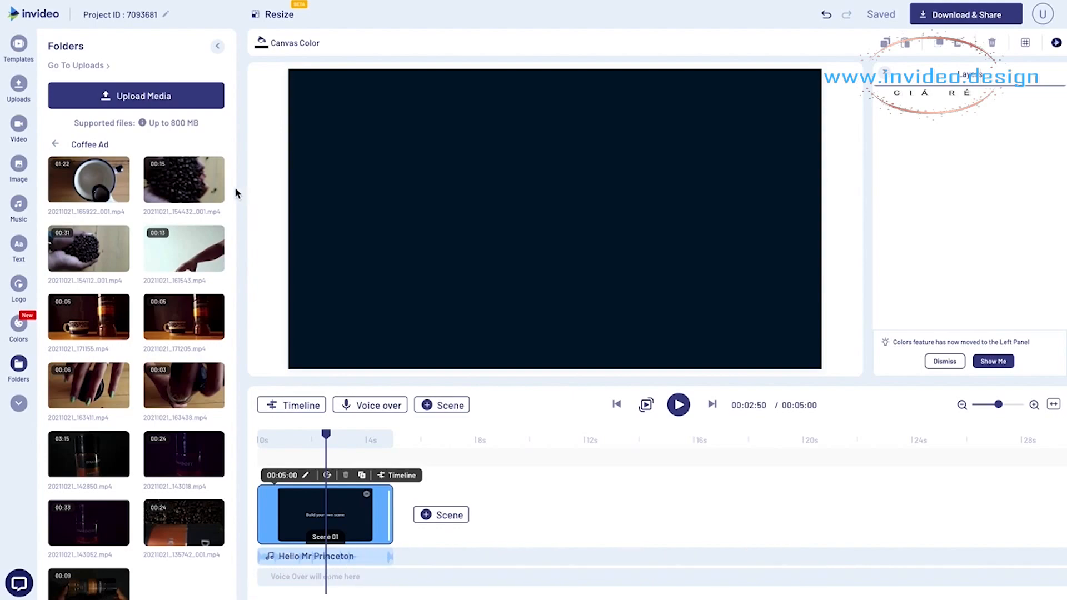
- Trim the clip 20211021_154432_001.mp4 from the Coffee Ad folder to start at 00:02:73 and add it to Scene 01
click(199, 185)
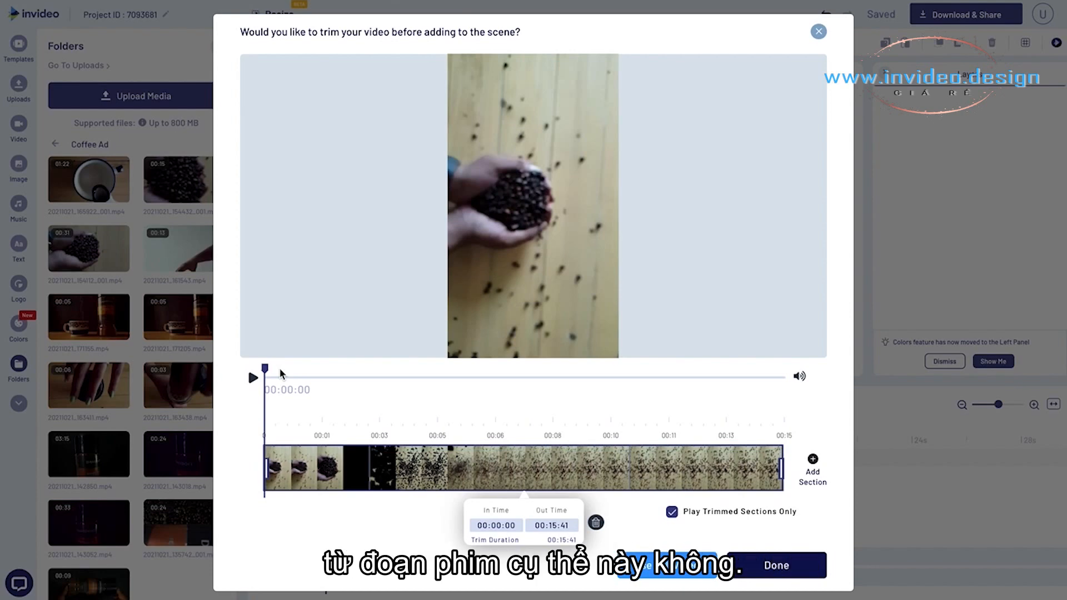
click(258, 378)
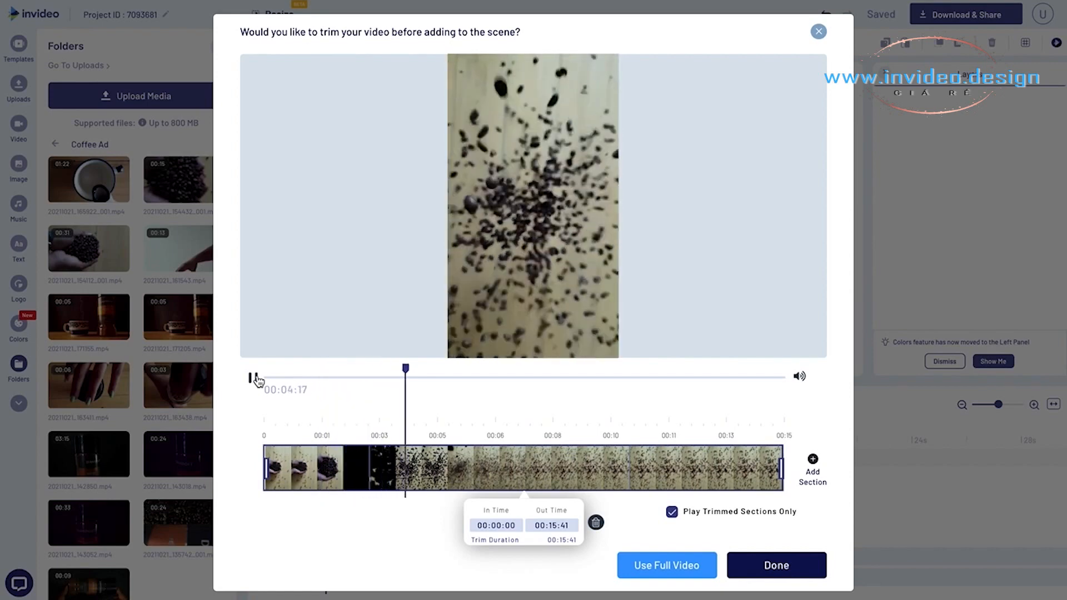
drag(266, 467, 356, 473)
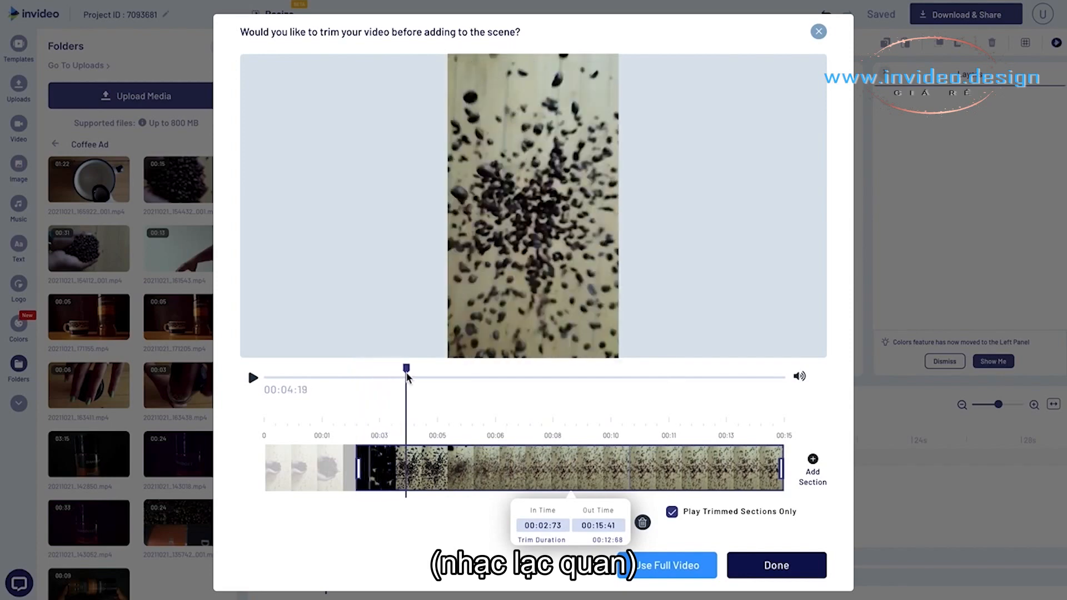
drag(431, 375, 460, 371)
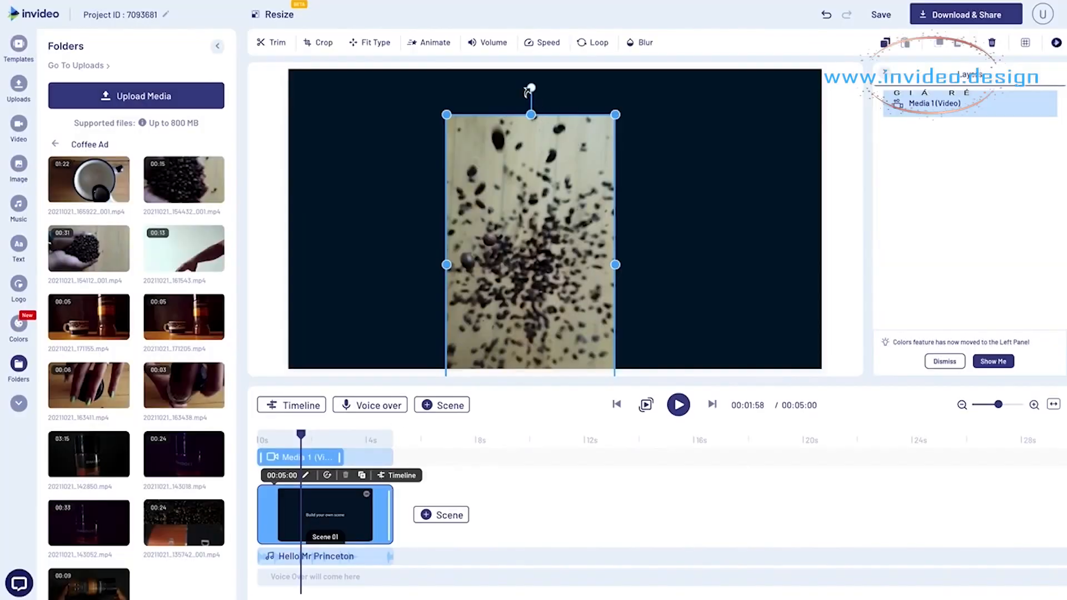
- Rotate the coffee beans video by -90°, align it with the canvas's upper-left corner and enlarge it to fill the canvas
drag(529, 90, 403, 268)
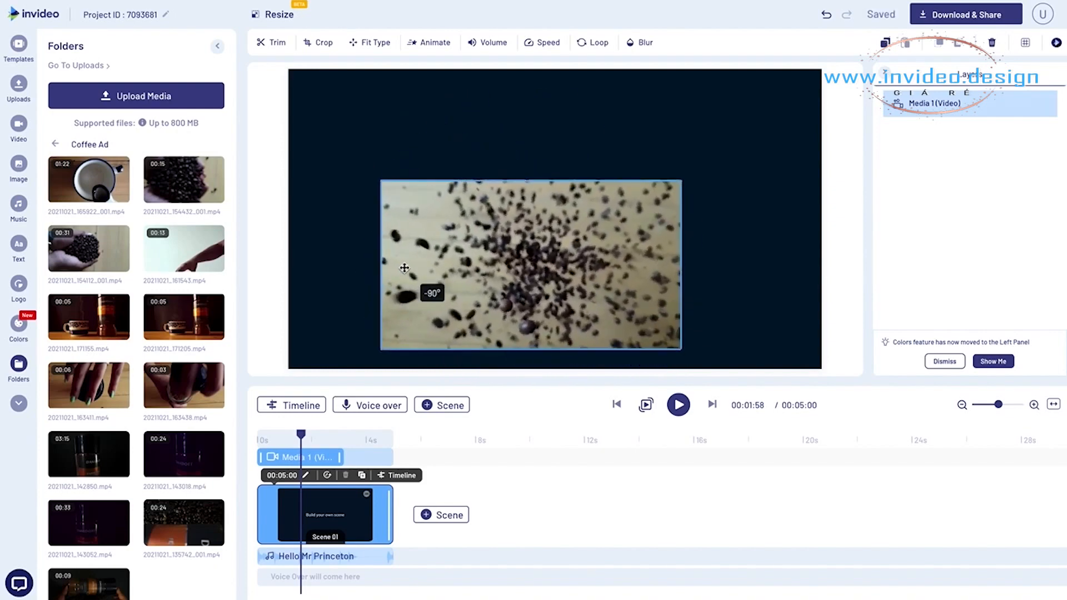
drag(520, 274, 428, 164)
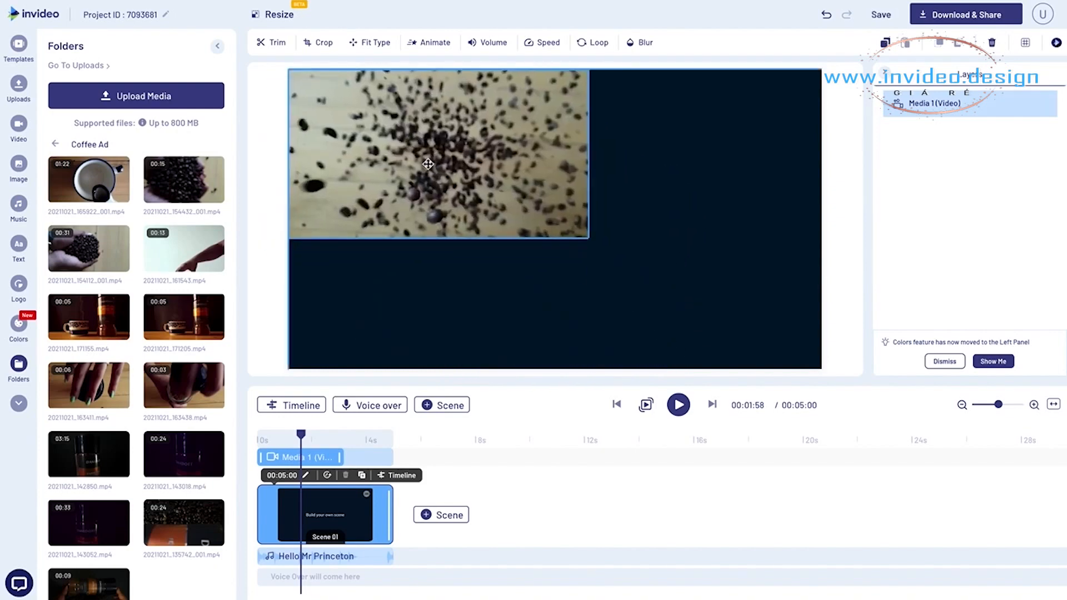
drag(589, 238, 840, 361)
click(828, 323)
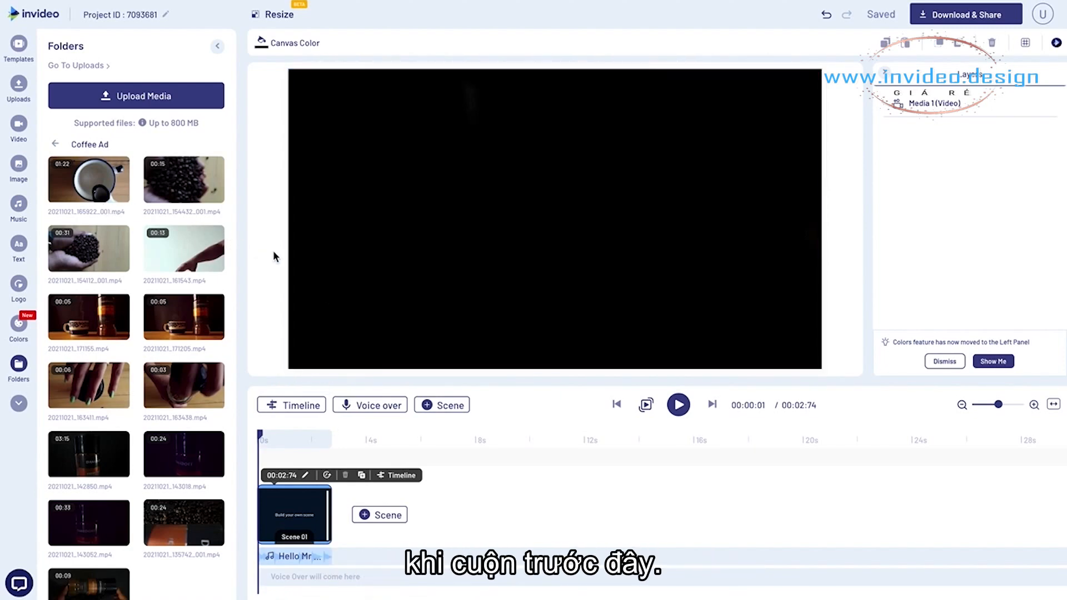
- Search the music library for "juke guitar man" and preview the Juke Guitar Man track
click(18, 205)
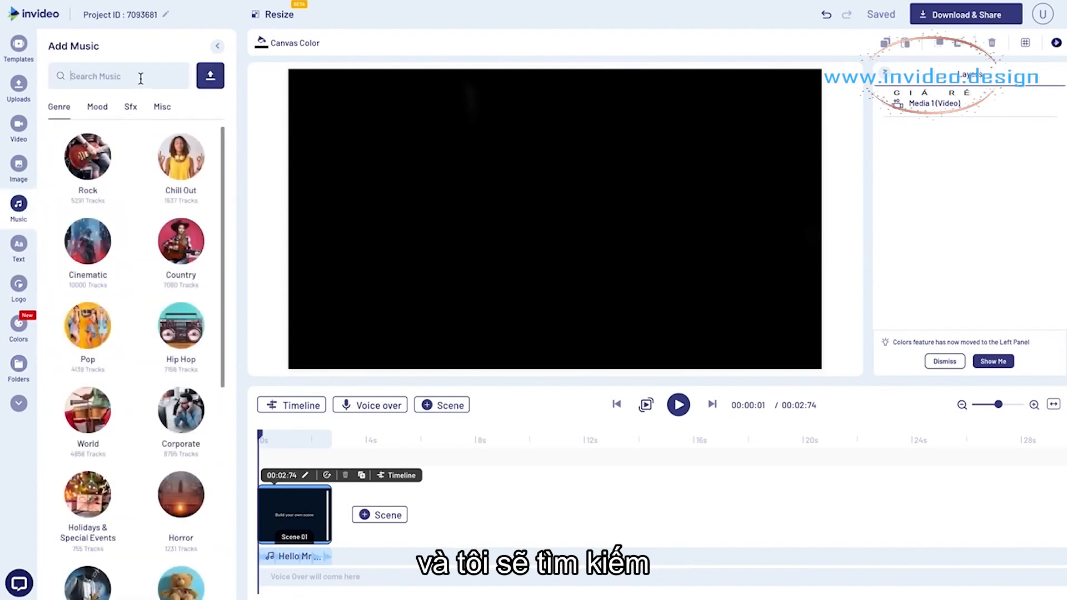
click(140, 78)
text(juk)
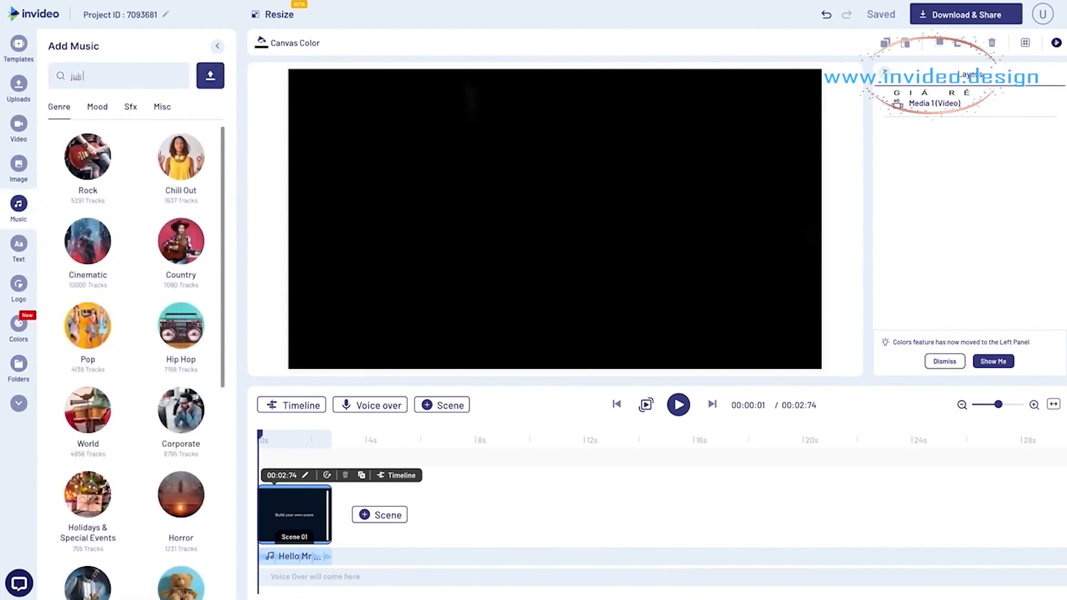
text(ee guitar)
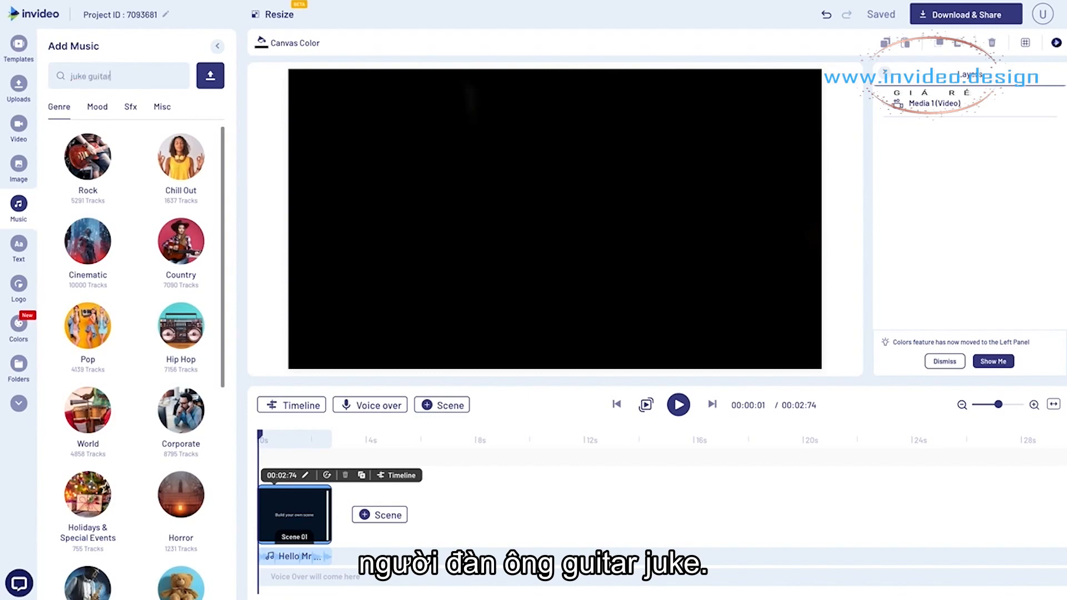
text( man)
key(Return)
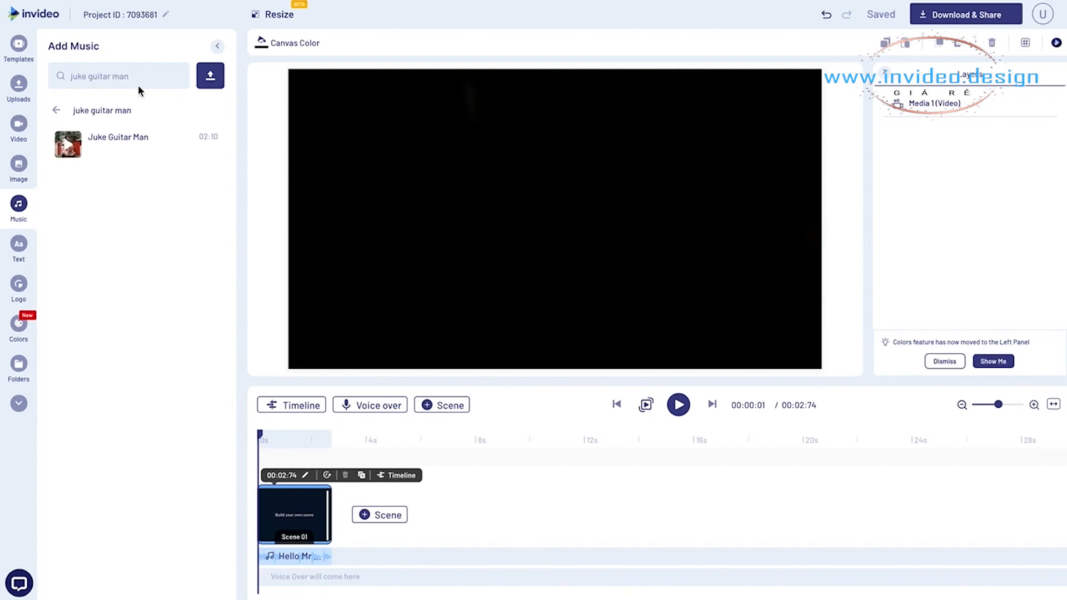
click(68, 147)
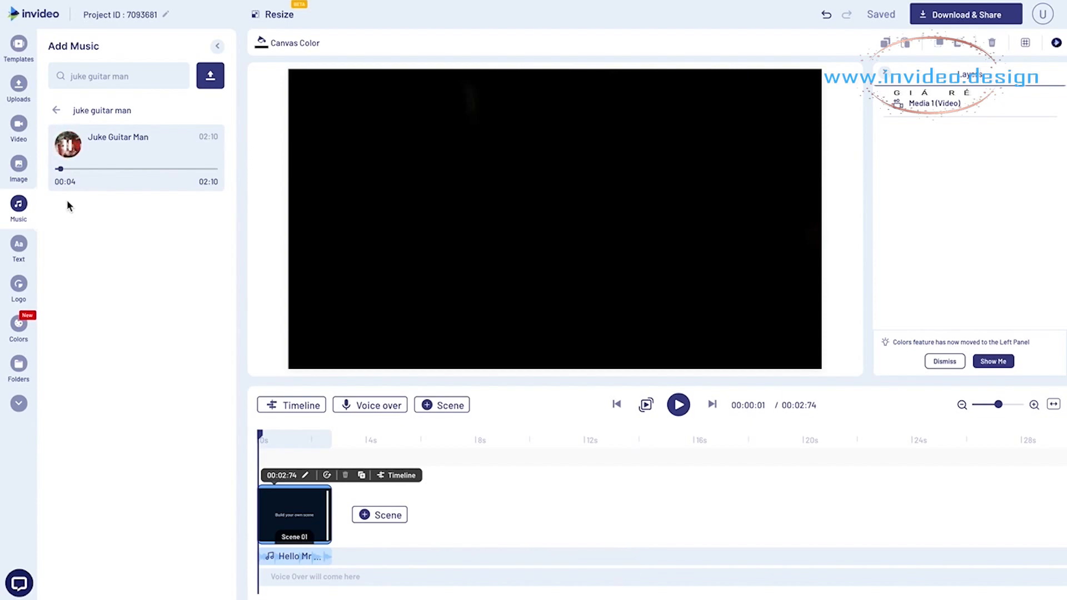
click(69, 148)
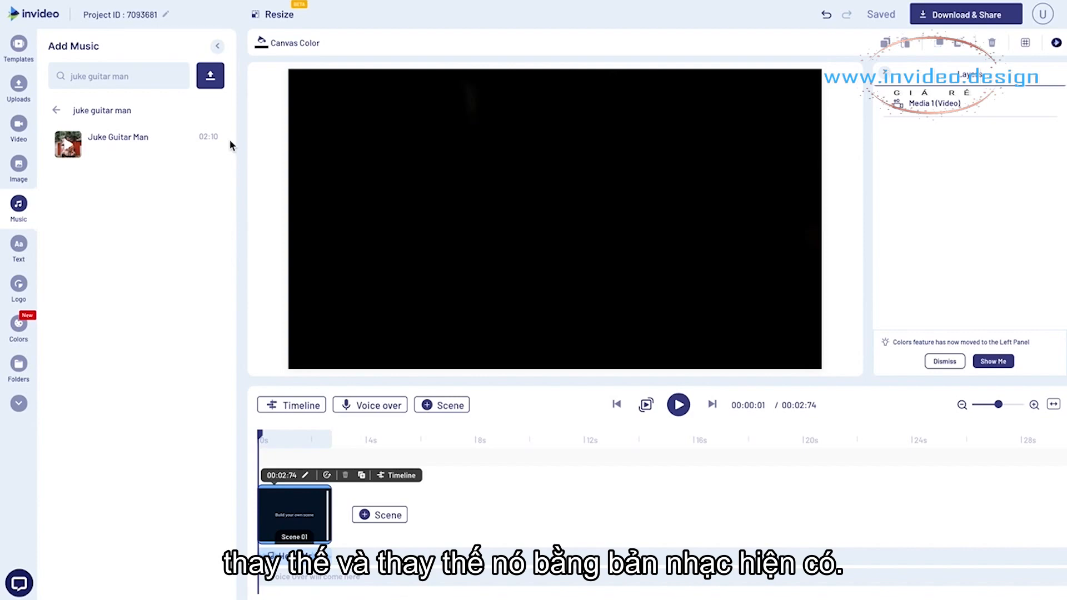
- Replace all background music in the project with the Juke Guitar Man track
click(208, 140)
click(236, 167)
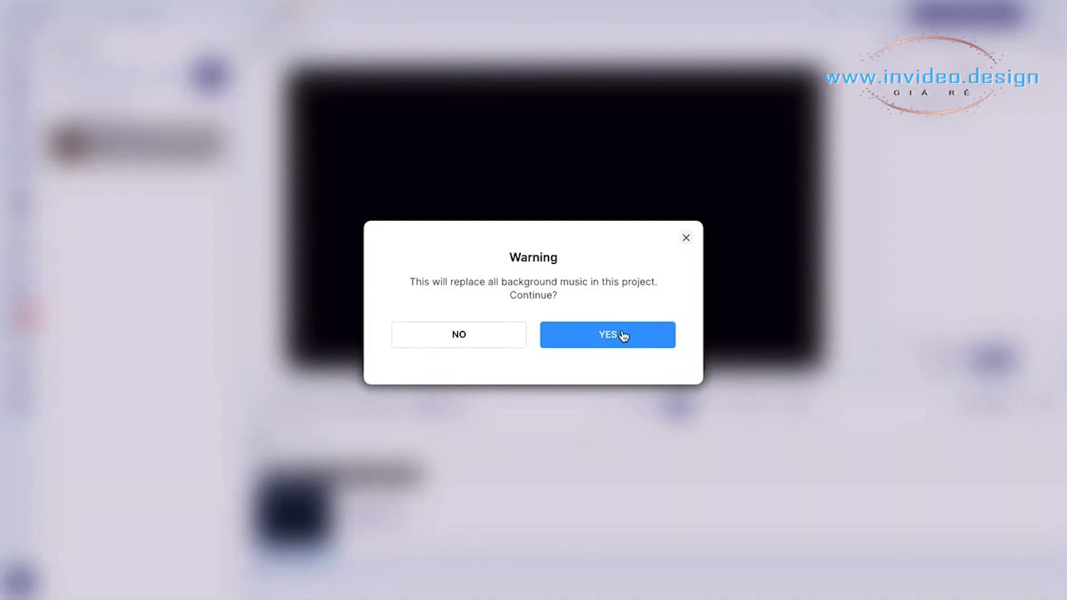
click(621, 334)
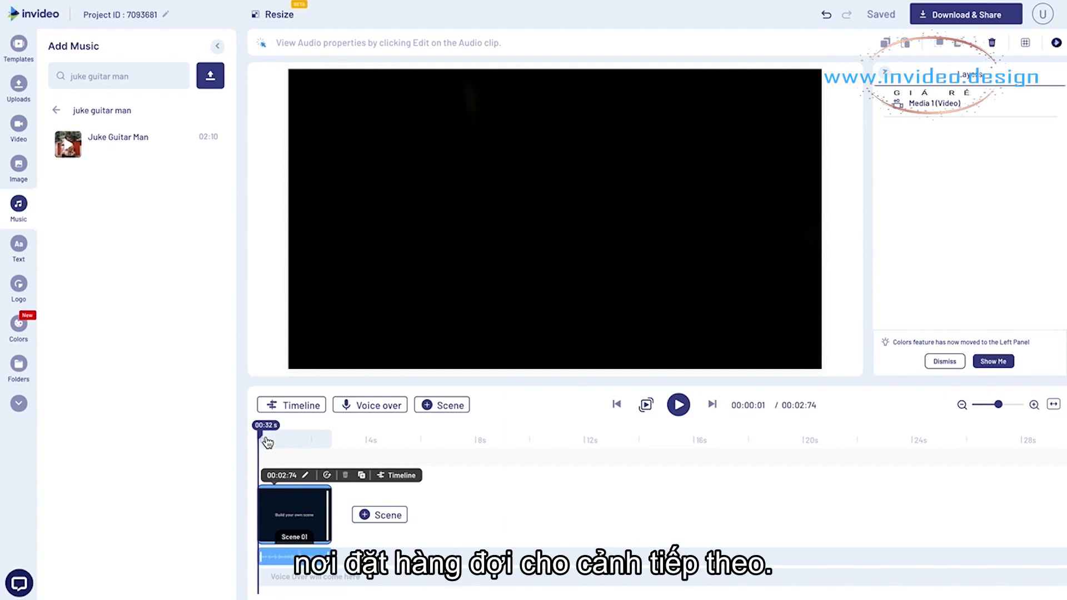
- Play Scene 01 against the enlarged audio waveform to find the music cue and shorten the scene to 00:02:31
click(1033, 405)
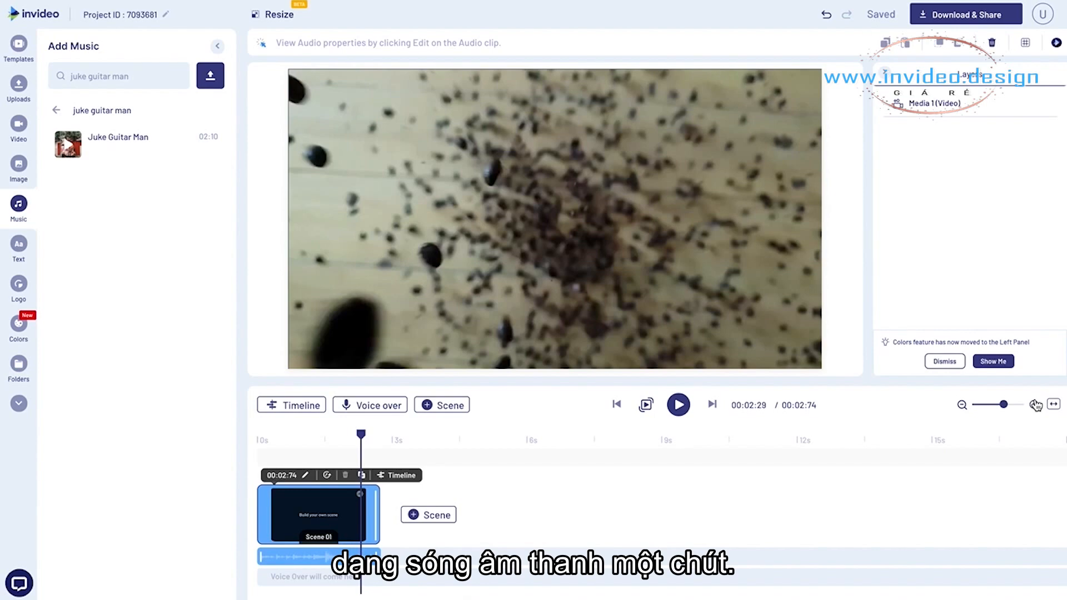
click(1035, 405)
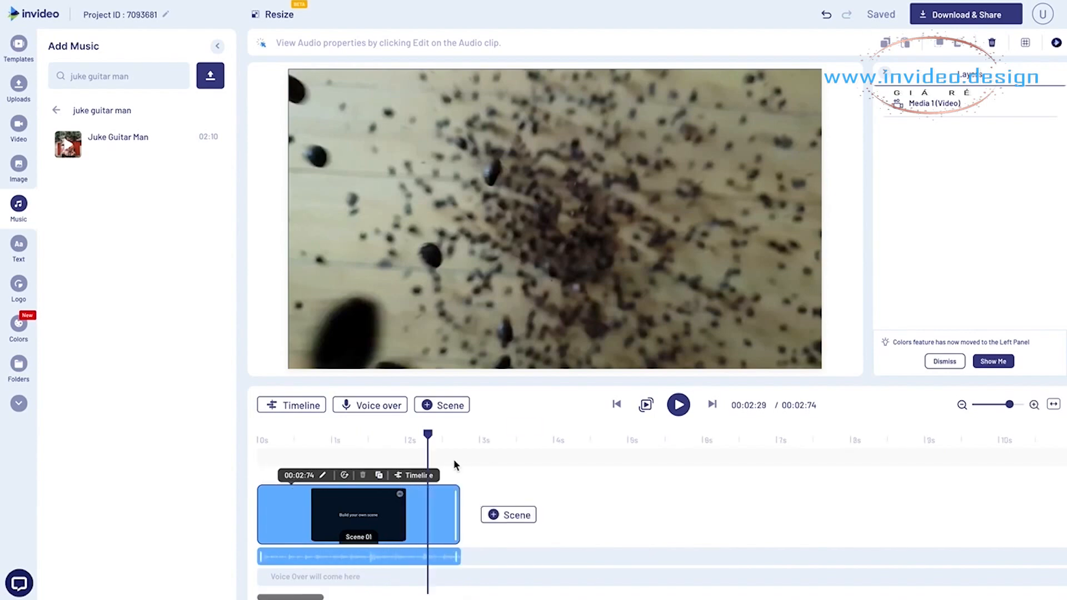
click(304, 439)
key(space)
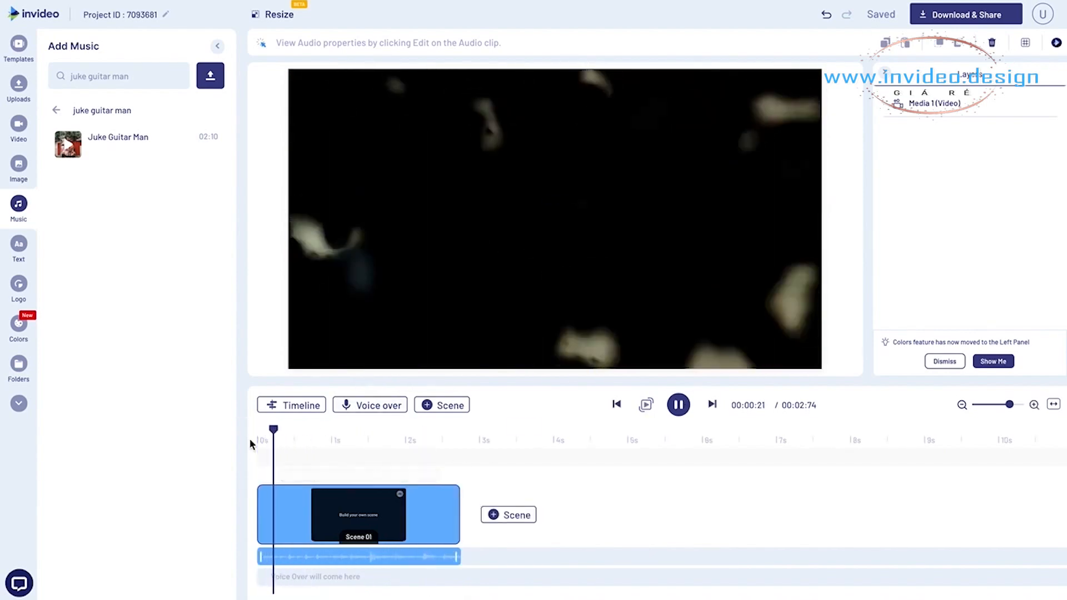
key(space)
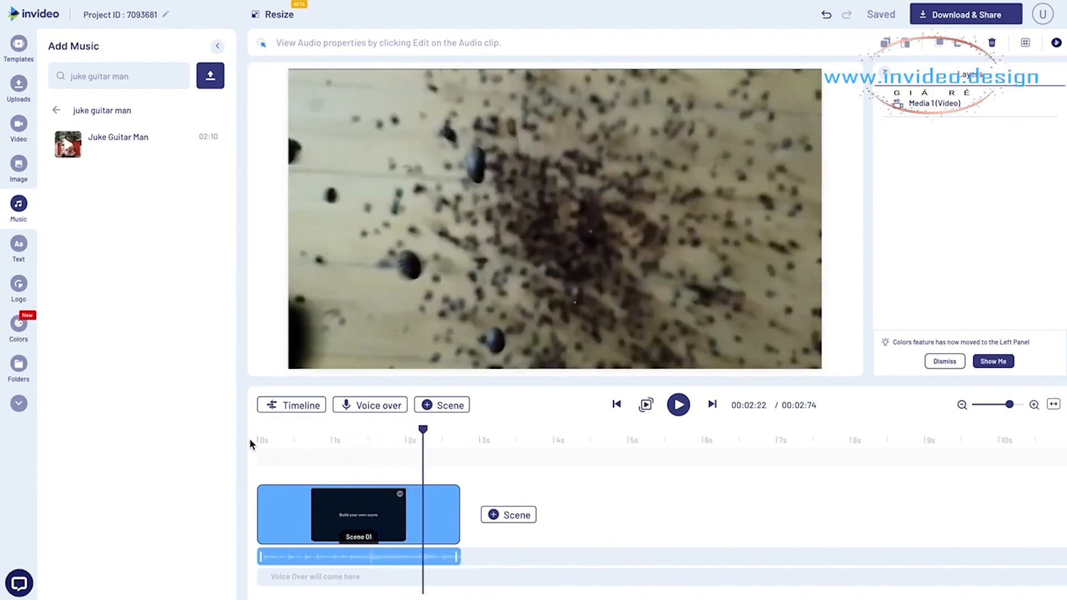
key(space)
key(space)
drag(442, 430, 424, 432)
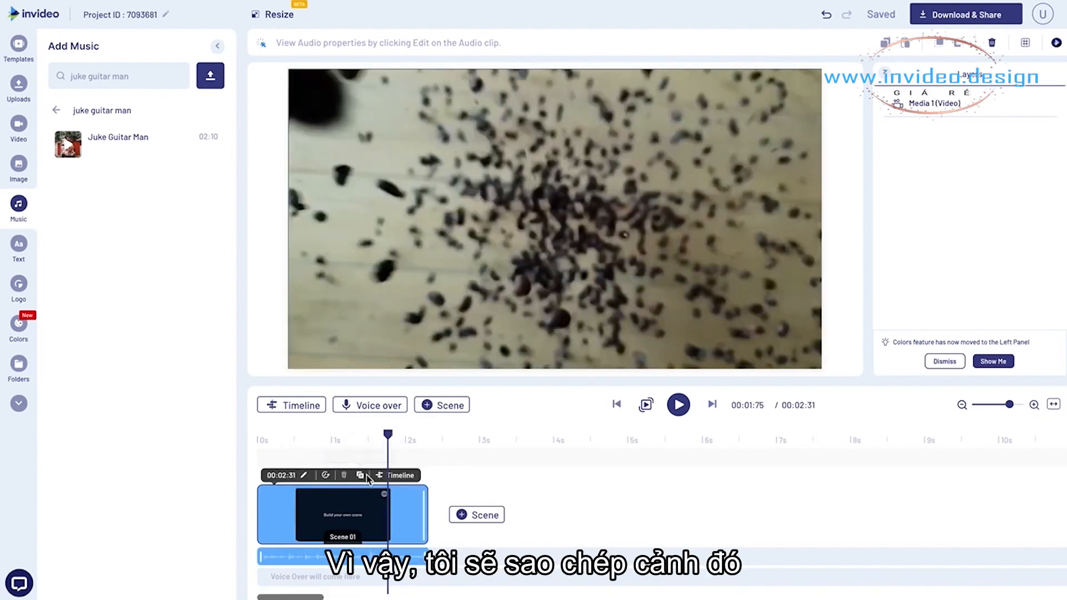
- Duplicate Scene 01 and delete the coffee beans video from the copy
click(361, 479)
click(588, 335)
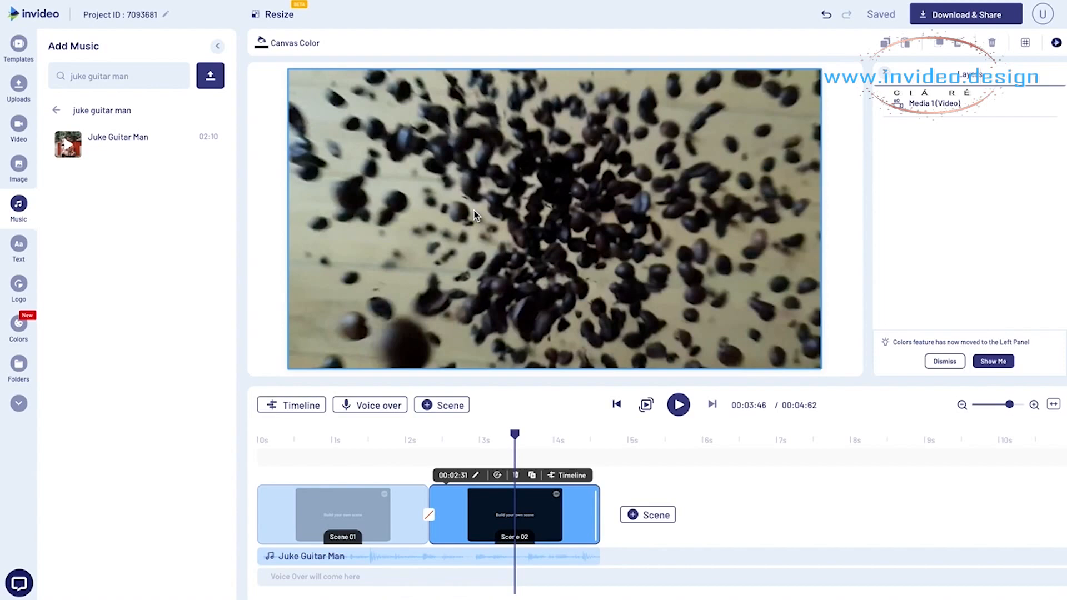
click(505, 240)
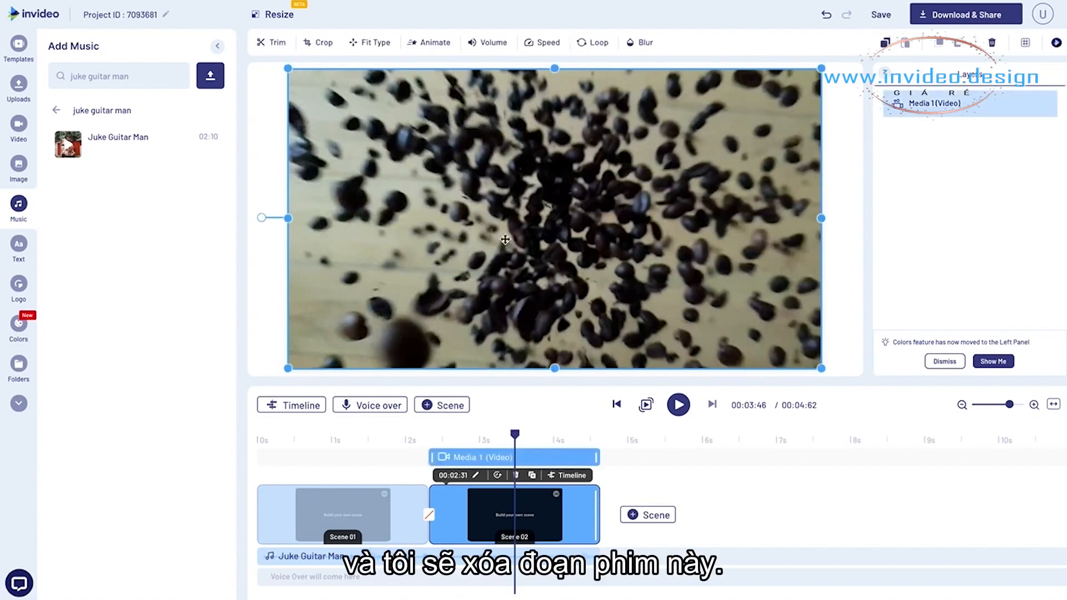
key(Delete)
- Set the duration of Scene 02 to 00:01:00
click(475, 475)
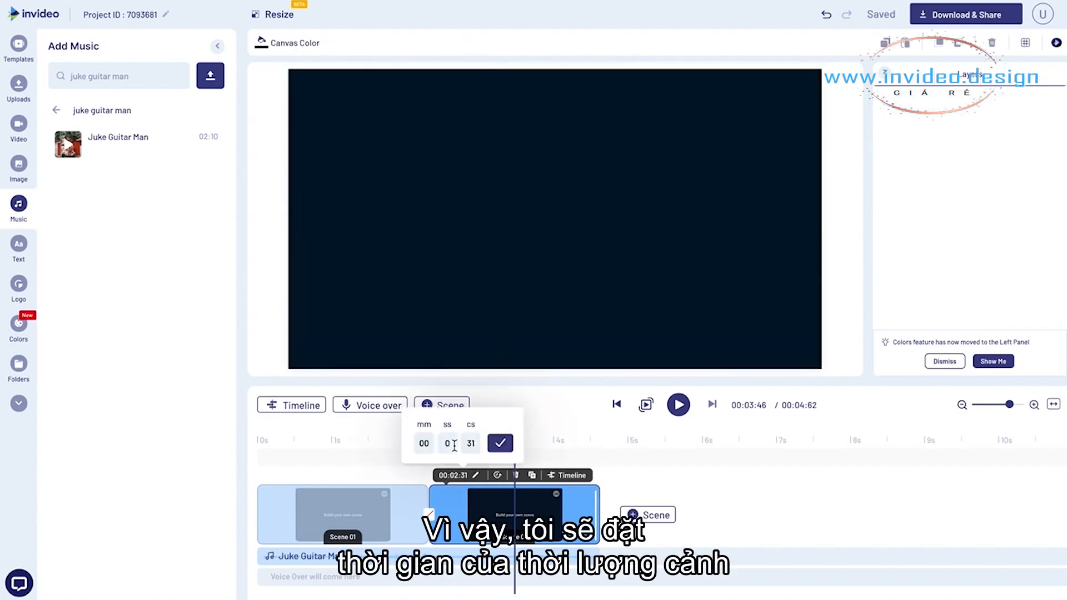
text(01)
key(BackSpace)
text(0)
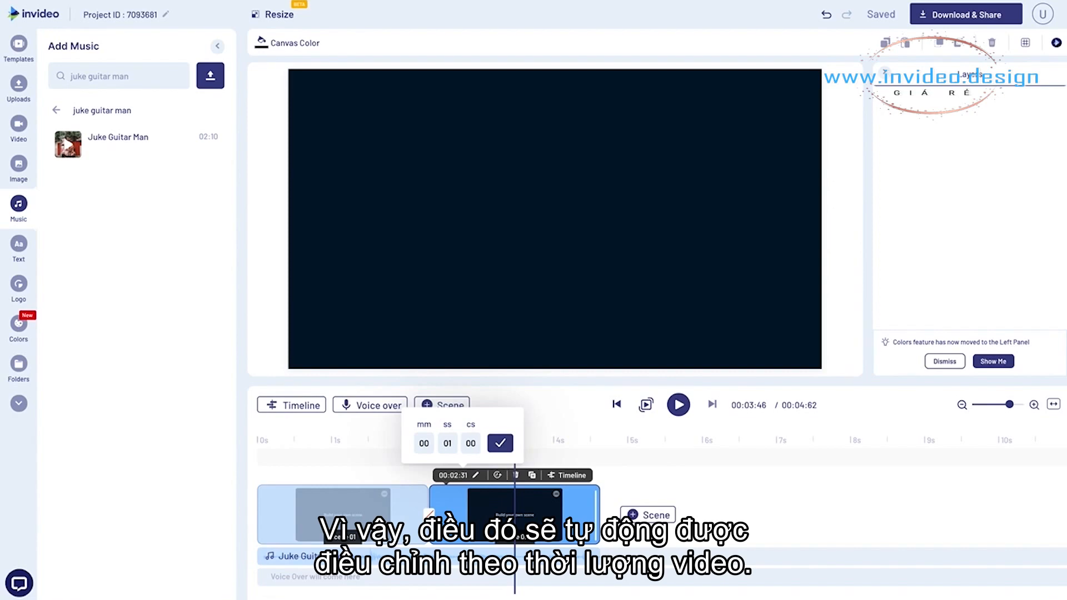
click(502, 443)
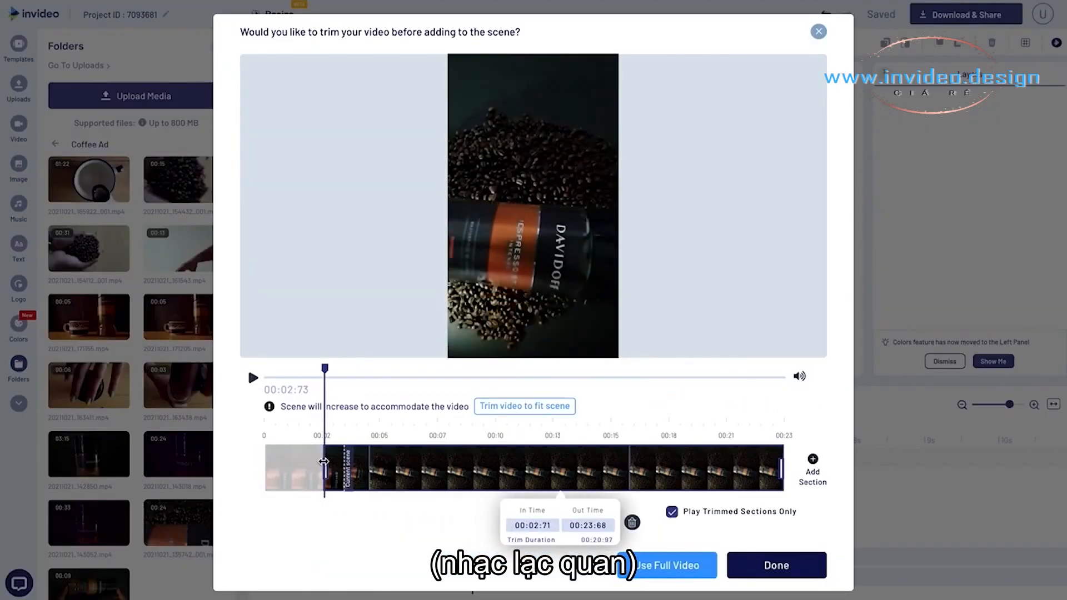
- Trim the coffee jar clip to about 2.1 seconds starting at 00:02:71 and add it to Scene 02
drag(323, 368, 368, 371)
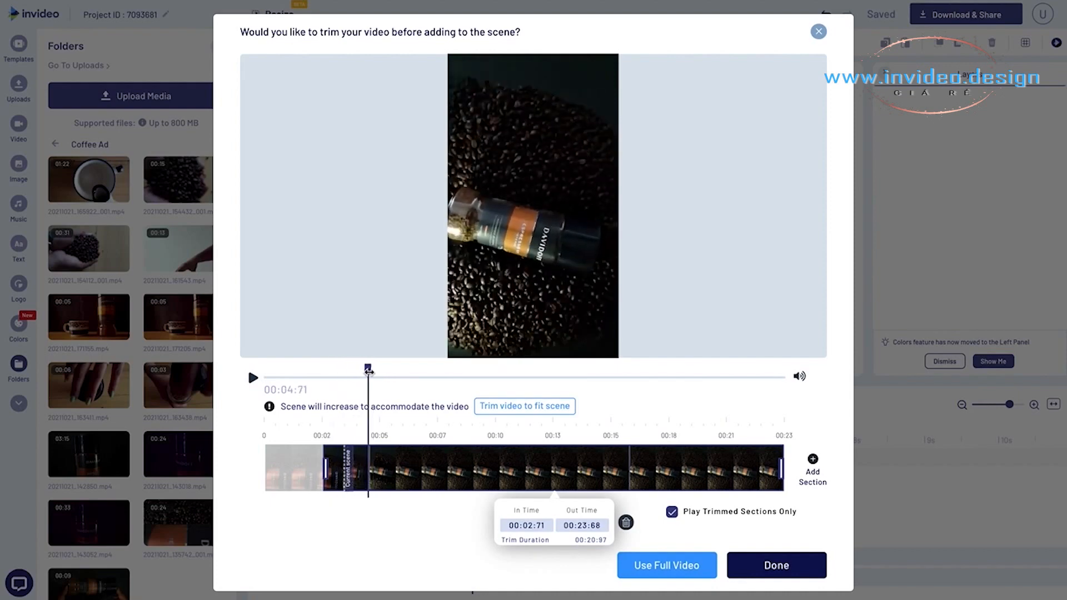
drag(781, 472, 436, 447)
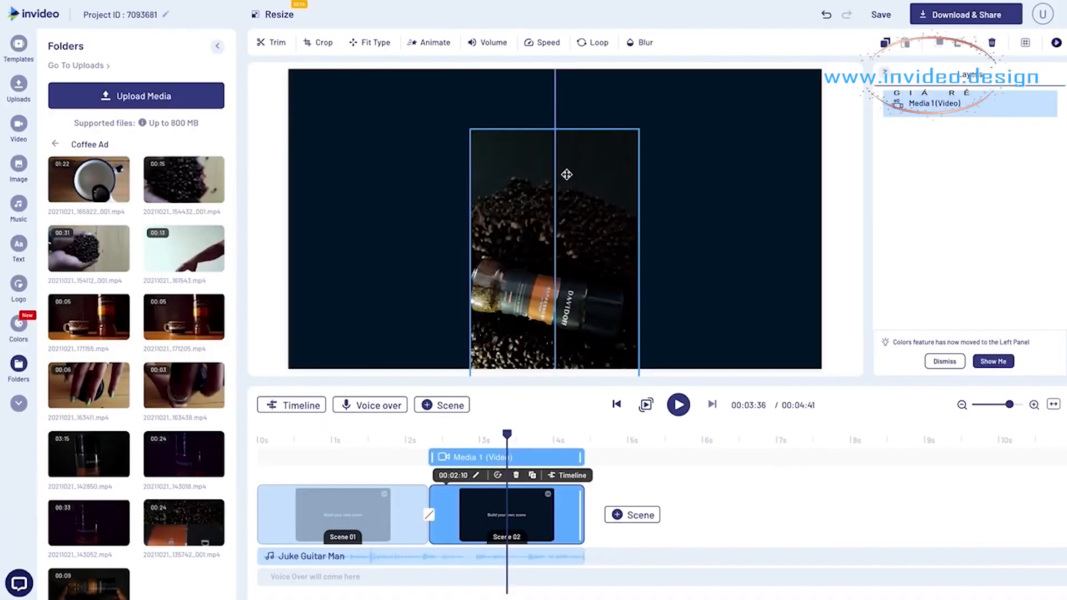
drag(566, 173, 567, 174)
- Turn the coffee jar video to landscape, align it with the canvas's upper-left corner and enlarge it to fill the canvas
drag(554, 105, 376, 276)
drag(548, 292, 432, 166)
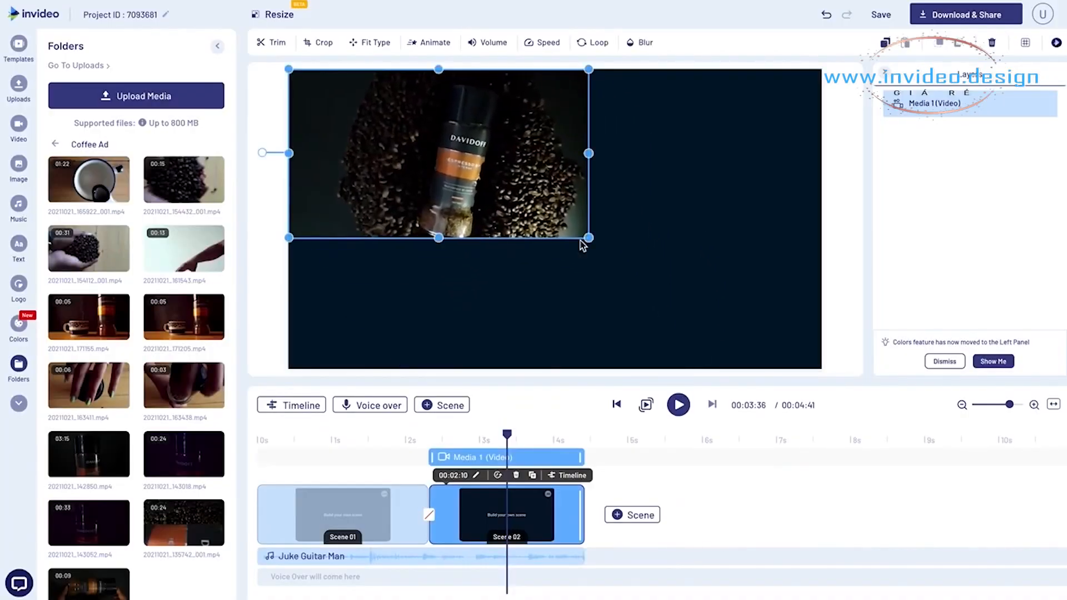
drag(590, 238, 826, 371)
click(833, 375)
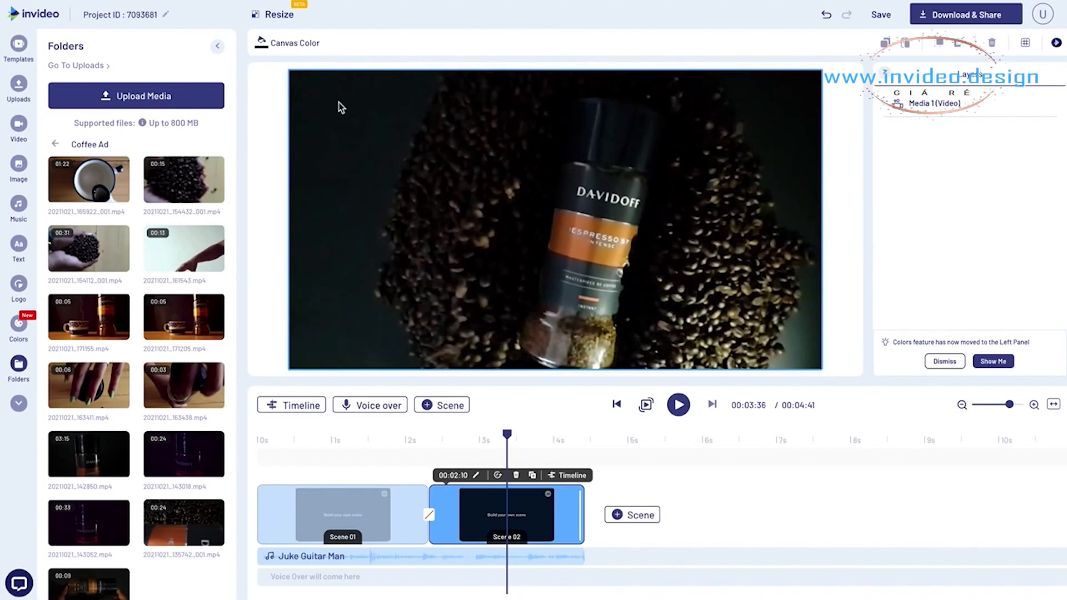
- Crop the coffee jar video to a smaller portrait frame centred around the jar and the beans
click(341, 108)
click(318, 42)
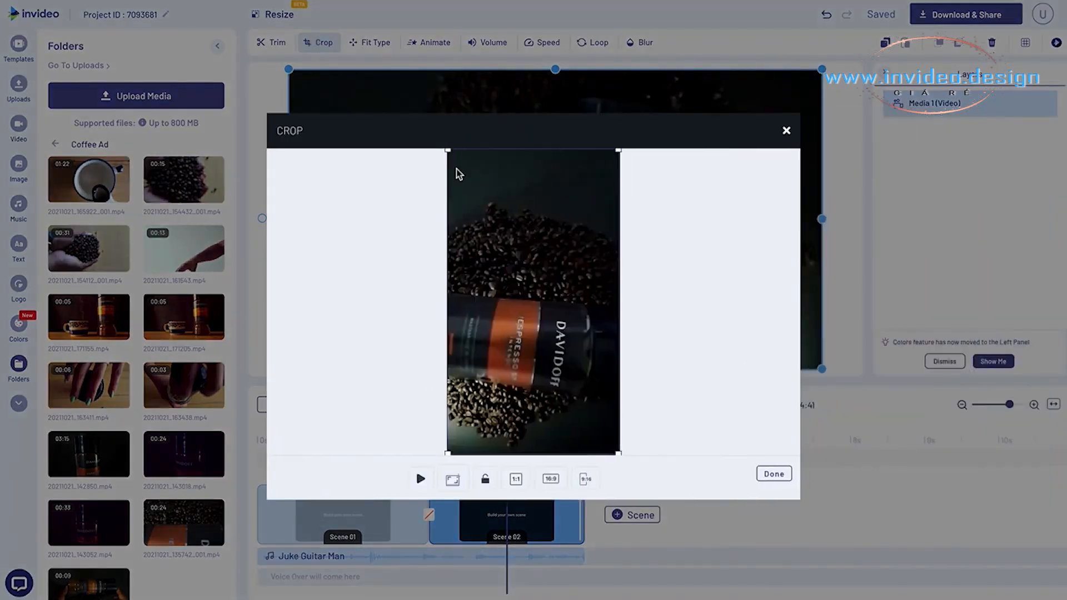
drag(618, 150, 582, 229)
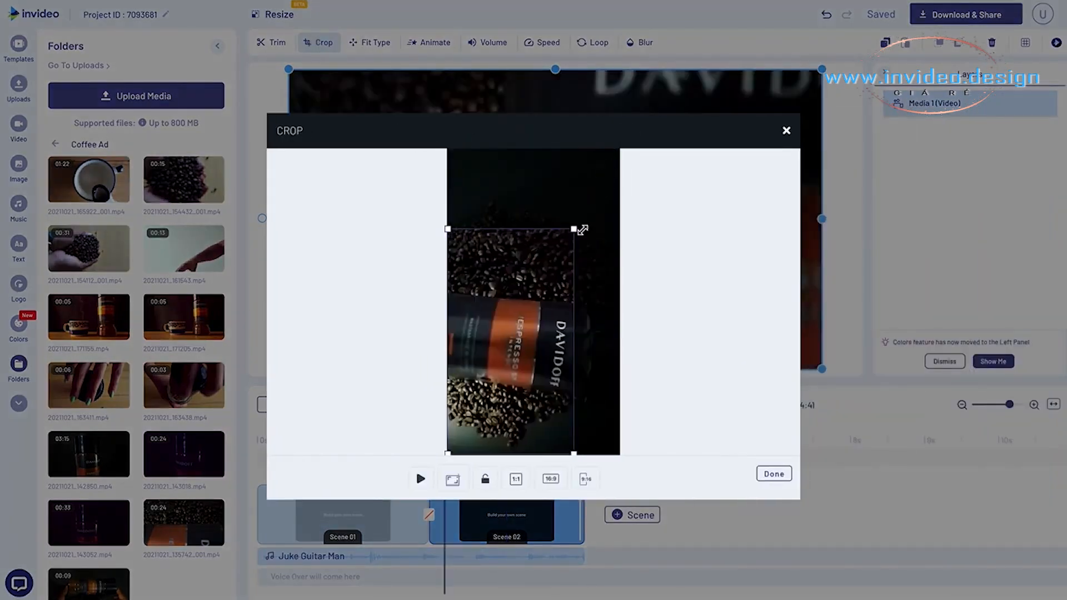
drag(528, 308, 542, 290)
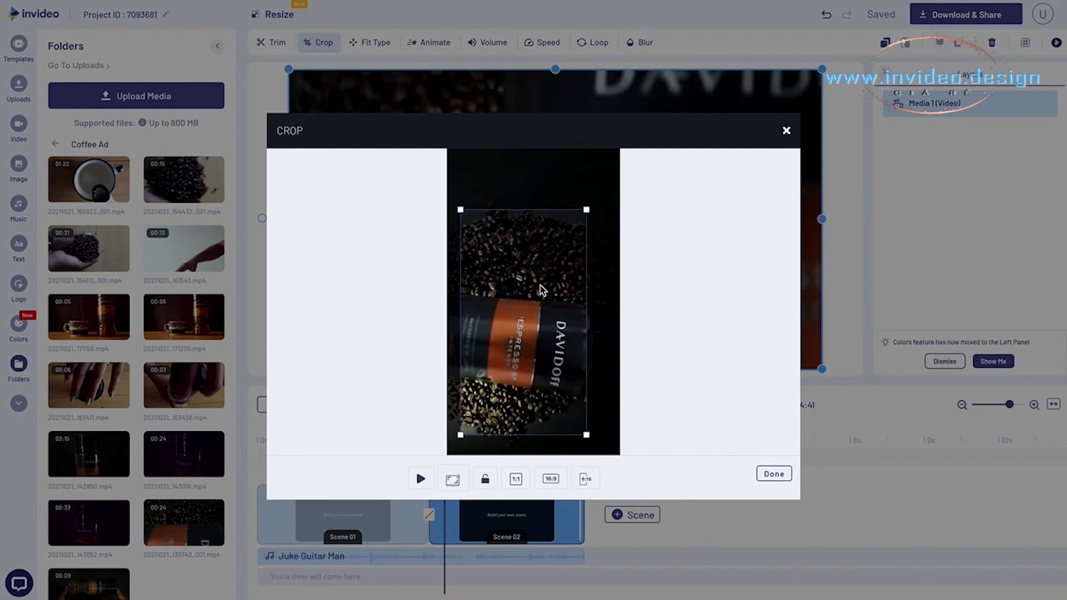
click(774, 473)
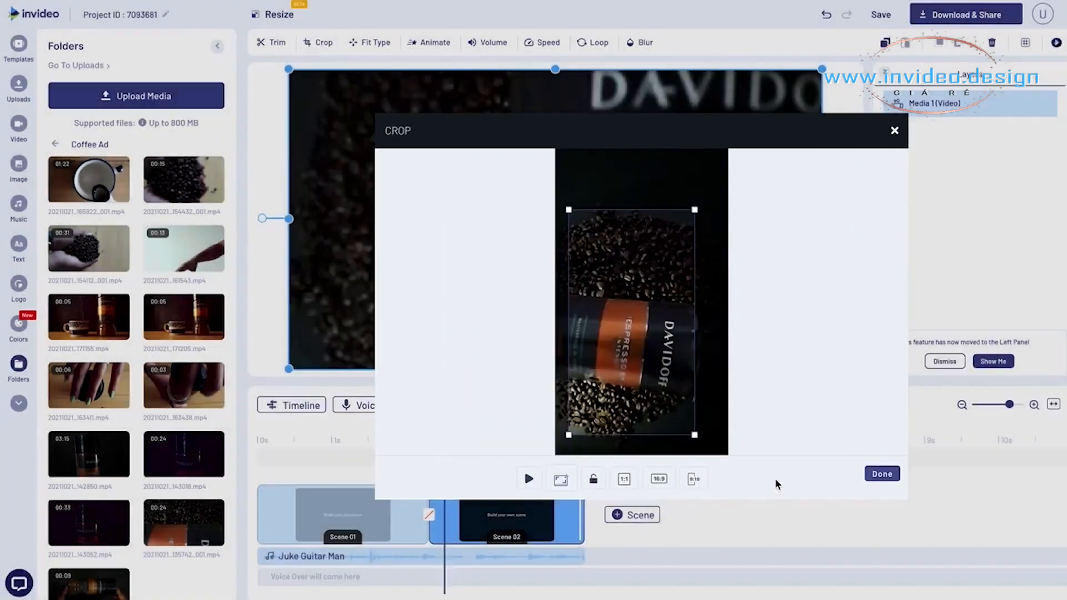
- Play back Scene 02 to check the cropped coffee jar video against the music
click(455, 428)
key(space)
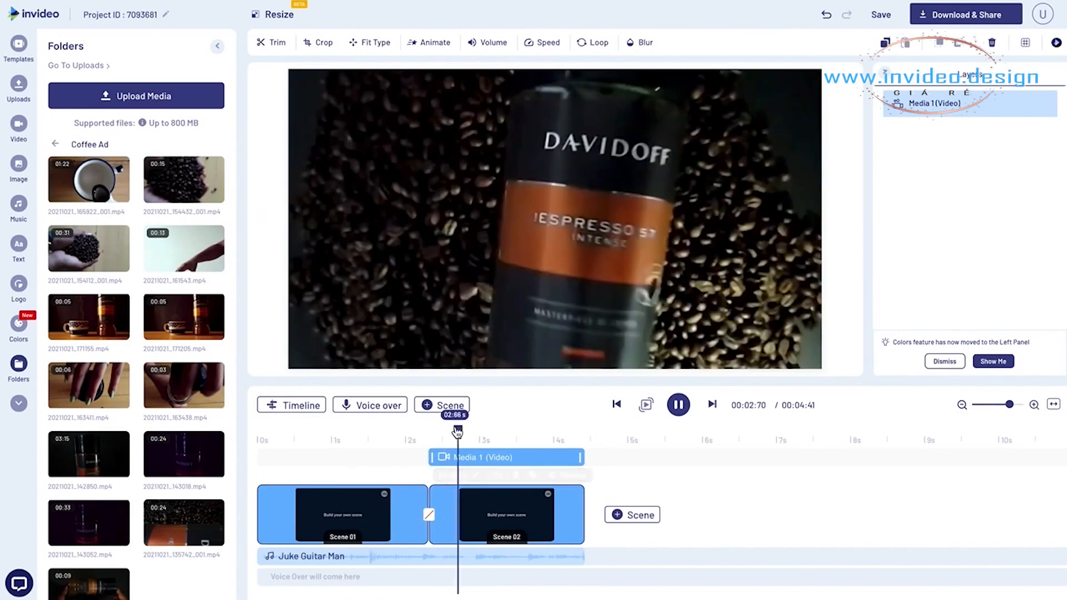
key(space)
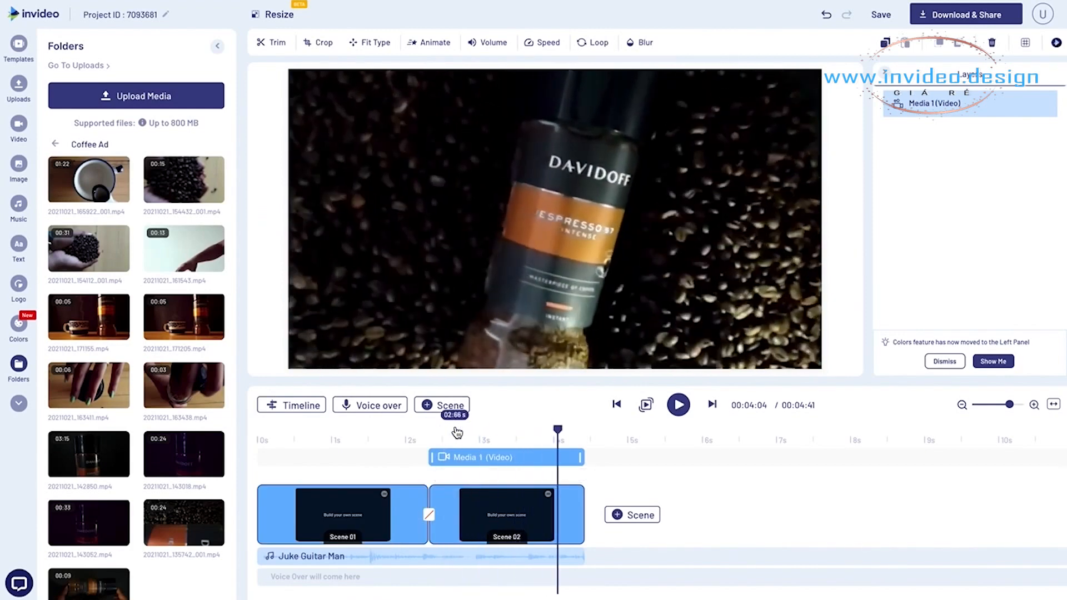
- Duplicate Scene 02 and set the duration of the resulting Scene 03 to 1 second
click(534, 503)
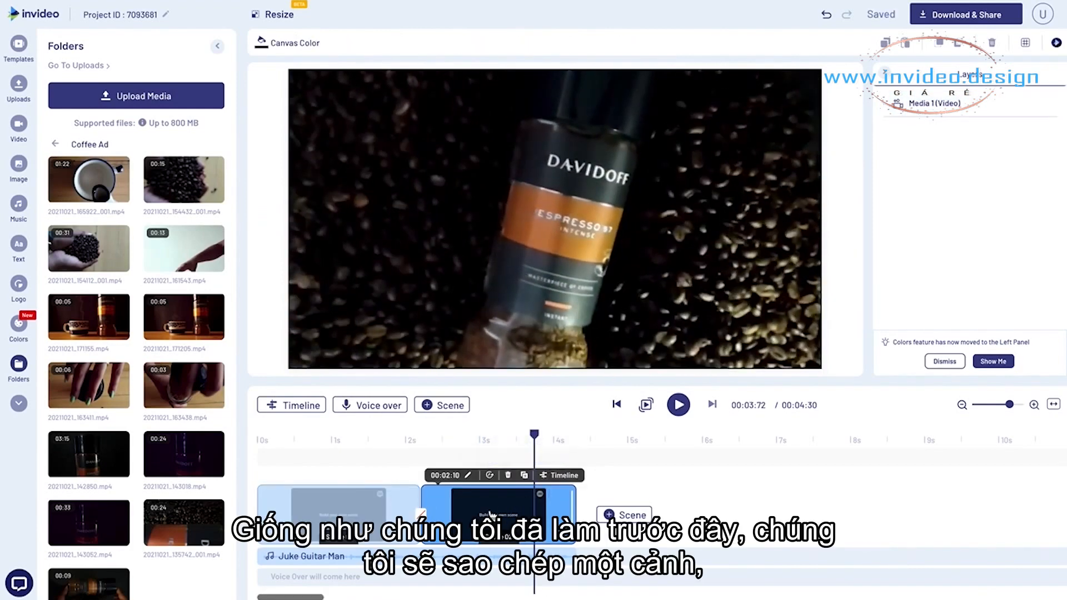
click(524, 476)
click(593, 326)
click(622, 475)
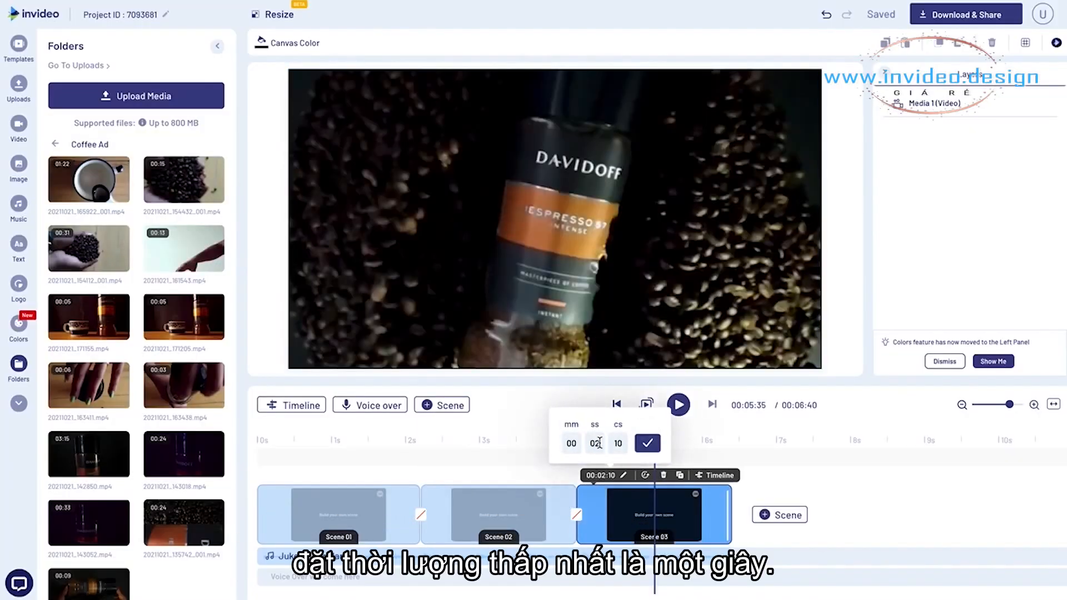
text(1)
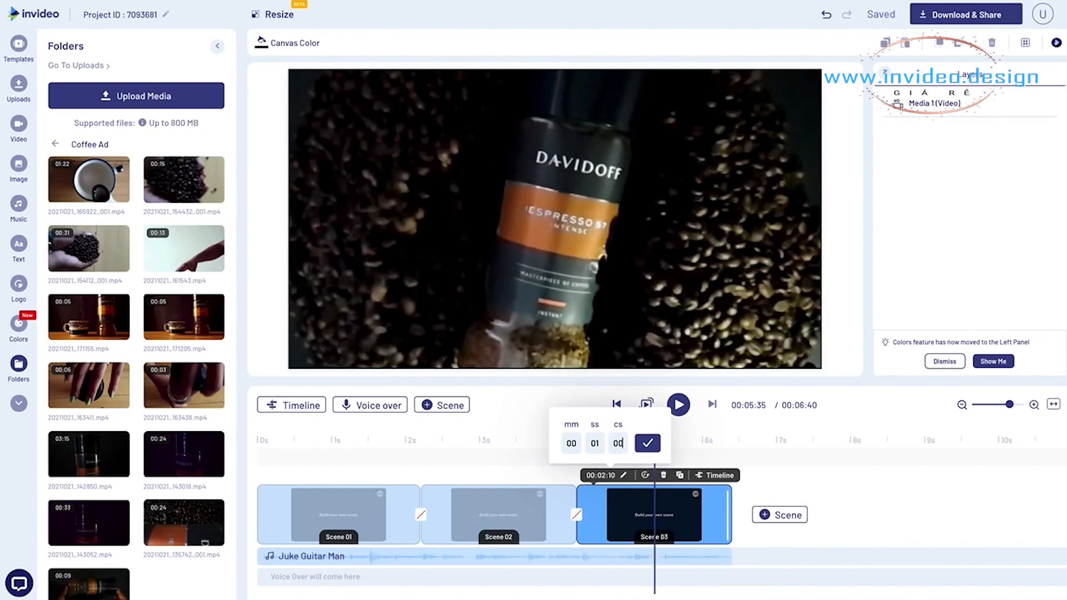
click(646, 447)
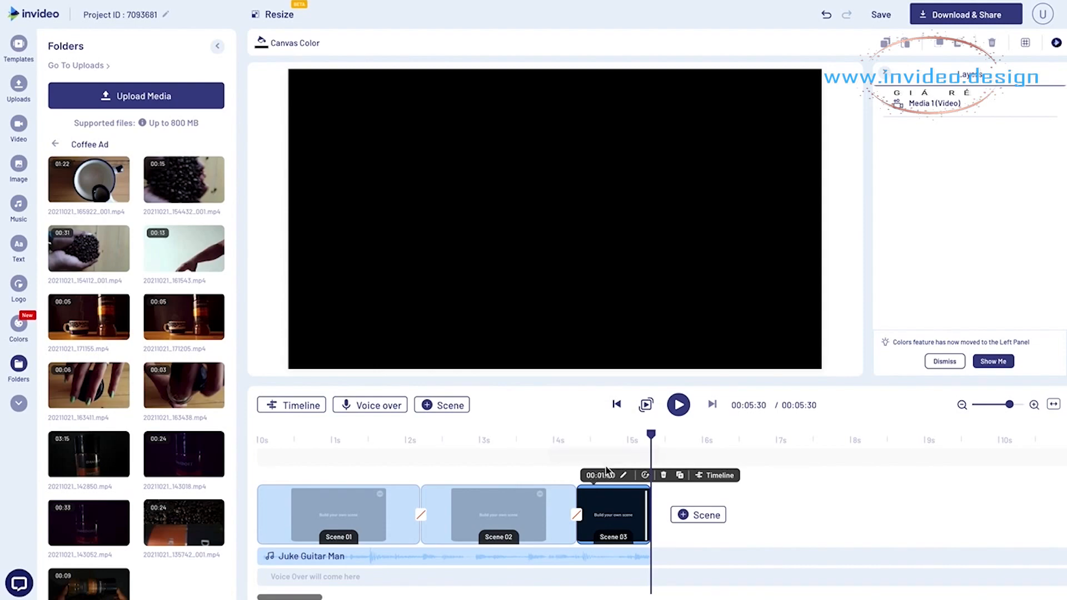
- Delete the copied coffee jar video from Scene 03
click(612, 439)
click(549, 164)
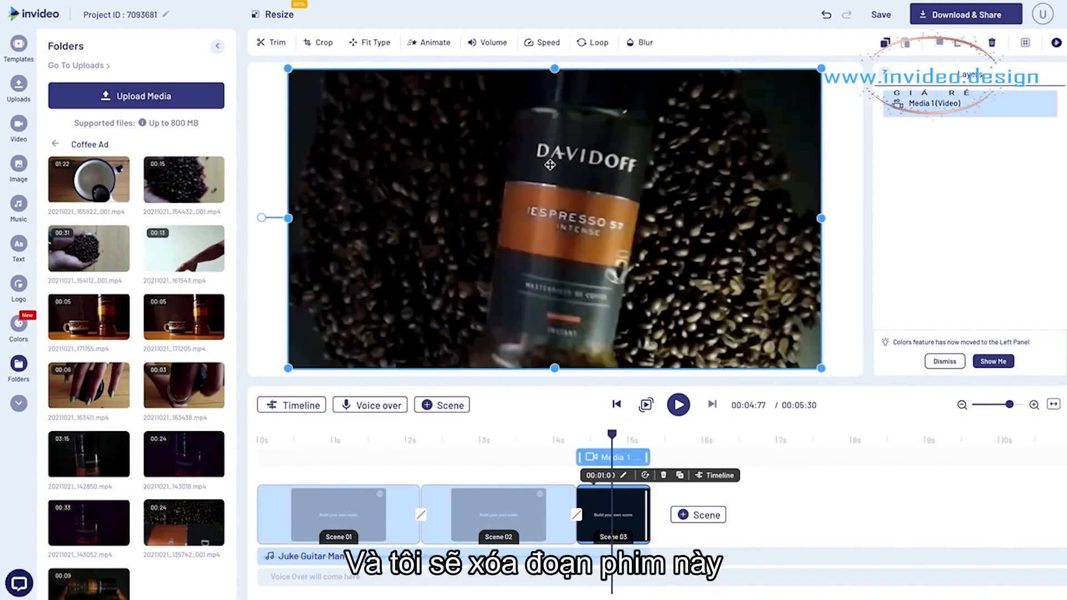
key(Delete)
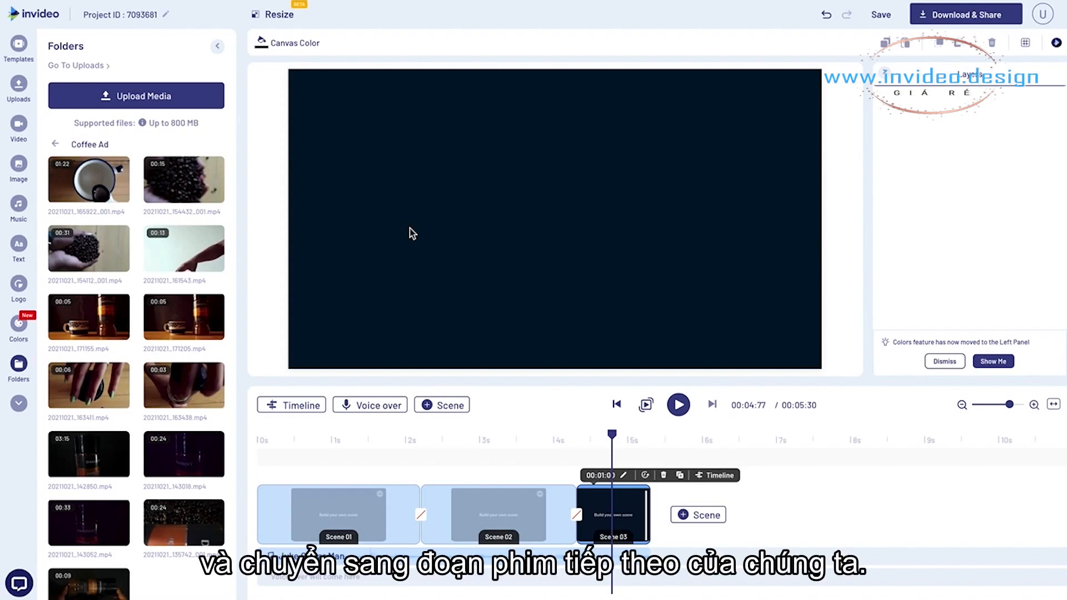
- Trim the 03:15 coffee jar clip on the black background to 01:27:03–01:33:77 and add it to Scene 03
click(90, 467)
drag(264, 367, 345, 366)
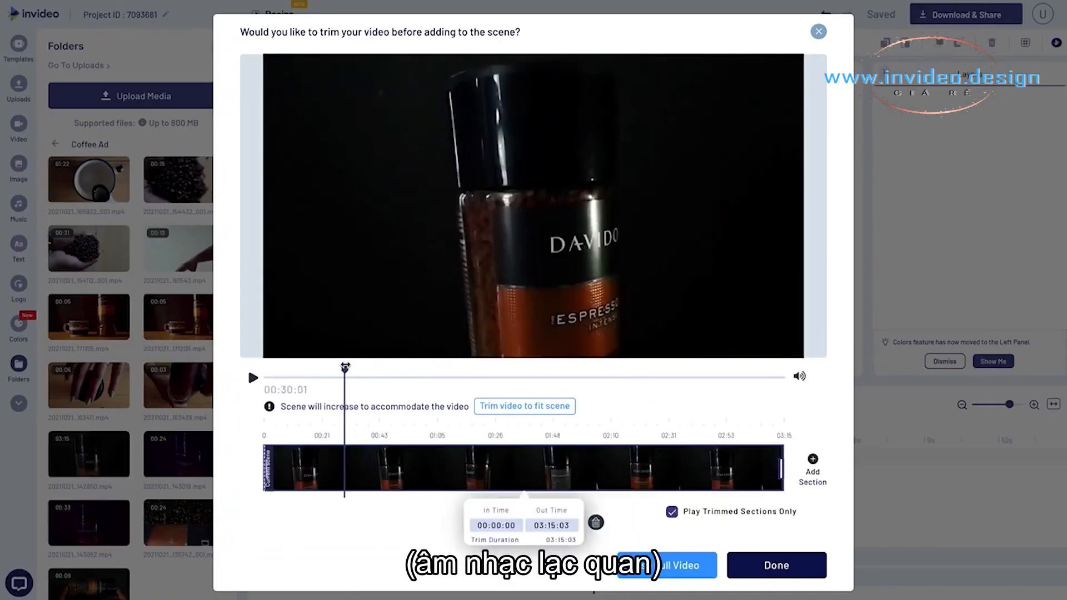
click(253, 380)
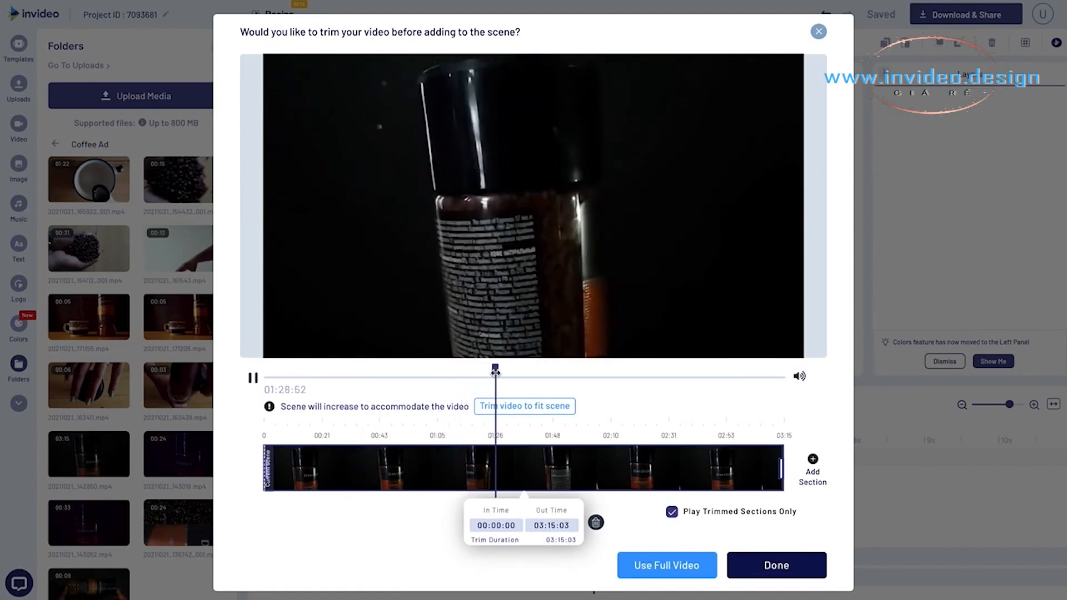
click(253, 384)
drag(508, 367, 498, 368)
drag(265, 468, 498, 468)
drag(776, 462, 513, 467)
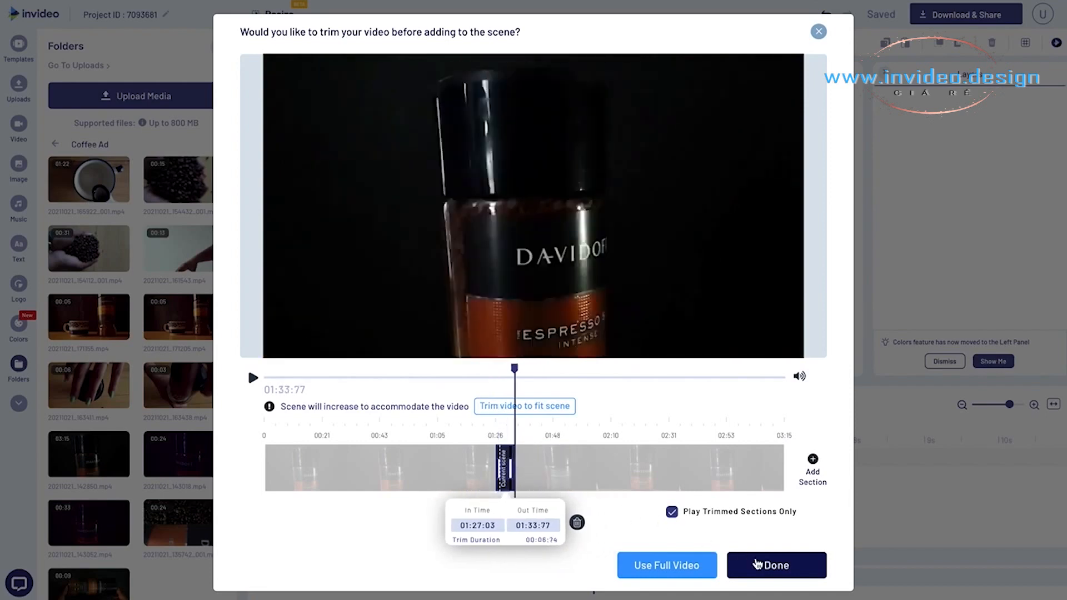
click(757, 564)
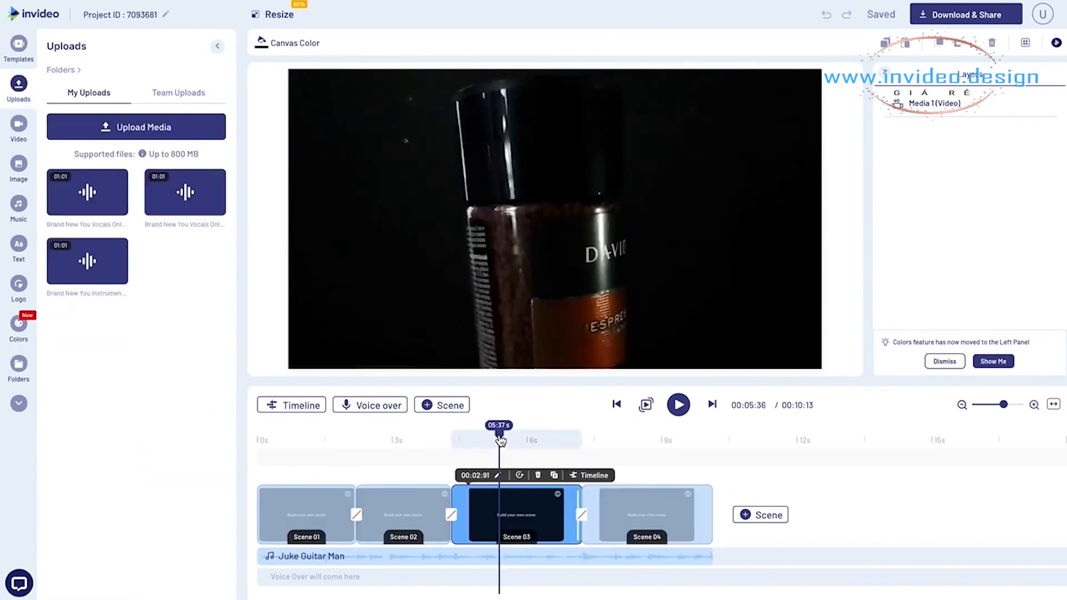
- Shorten Scene 03 to about 1.17 seconds, ending while the jar is still turning, and duplicate the scene
drag(500, 440, 475, 440)
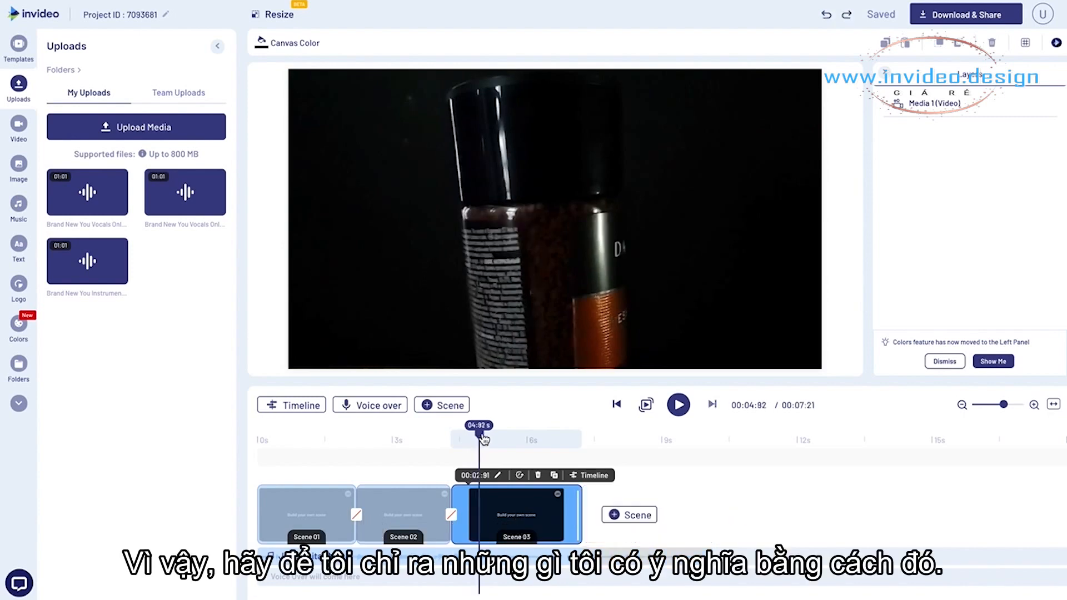
drag(478, 439, 560, 450)
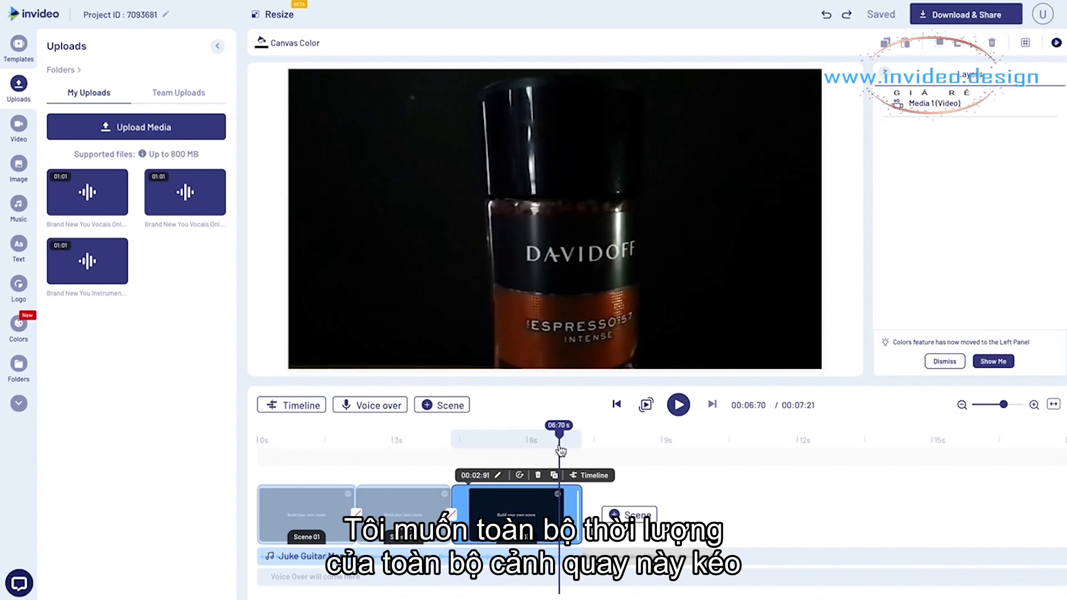
drag(559, 447, 518, 438)
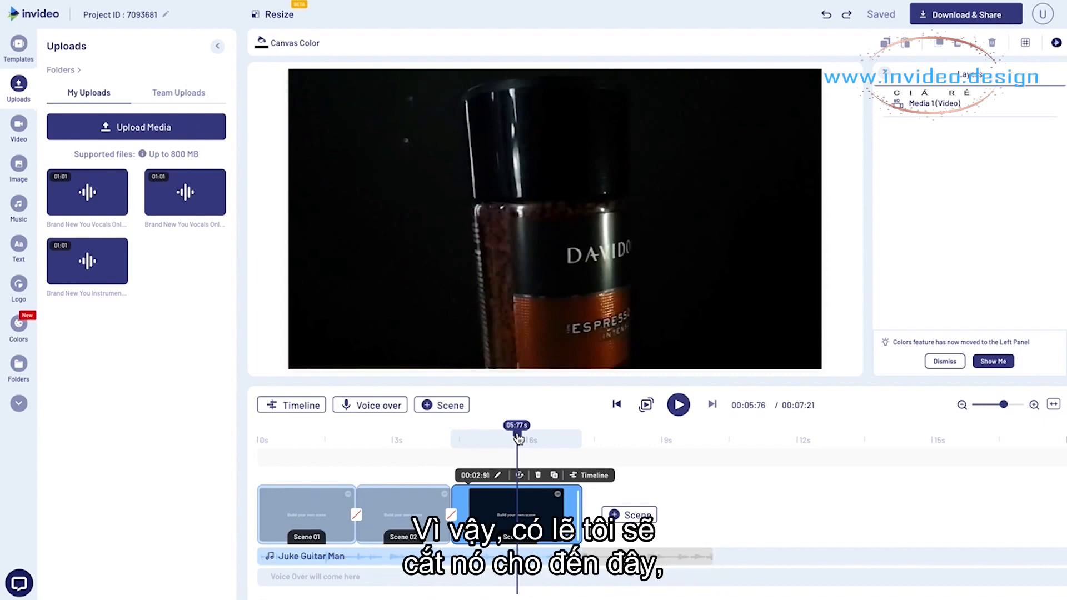
click(504, 439)
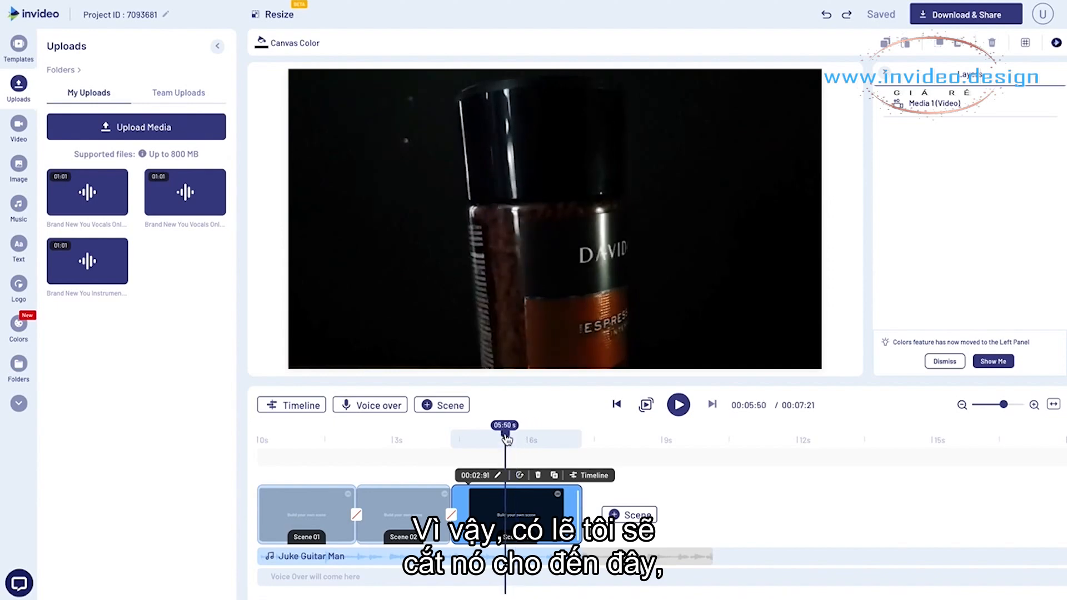
drag(579, 506, 501, 506)
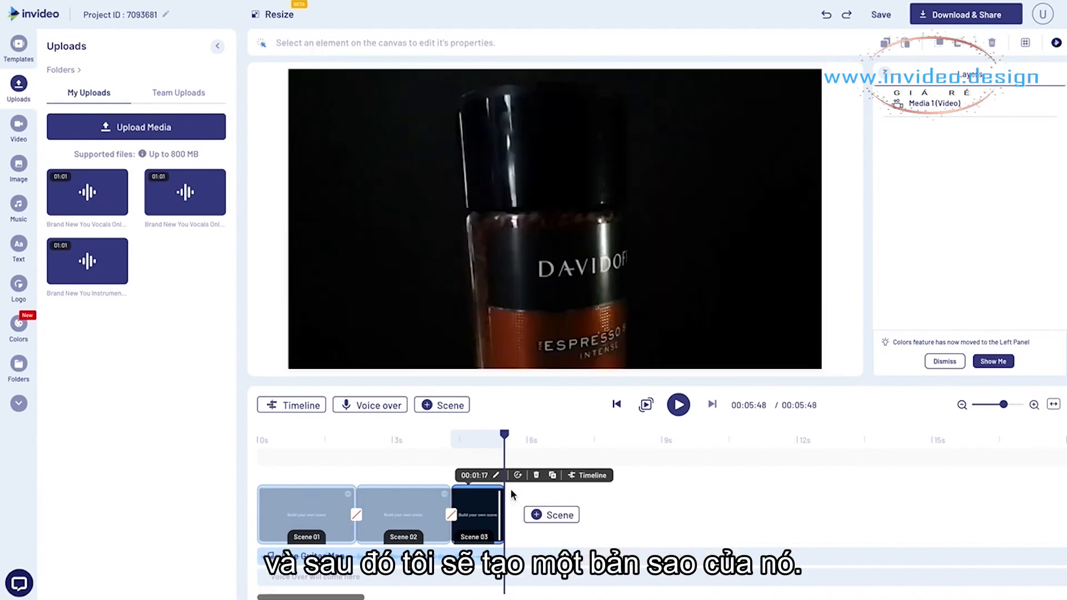
click(552, 476)
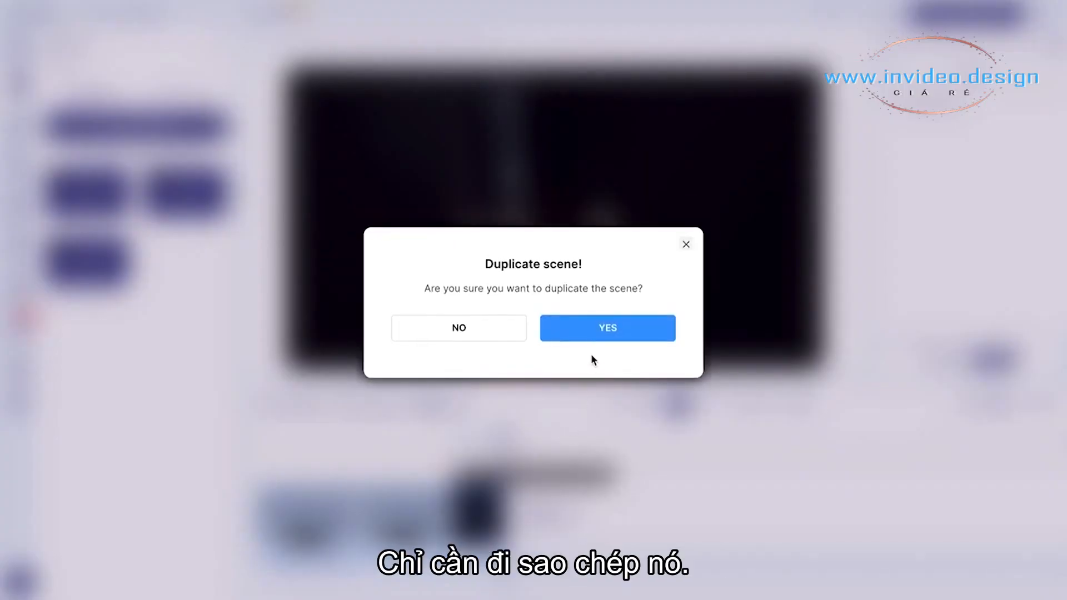
click(602, 326)
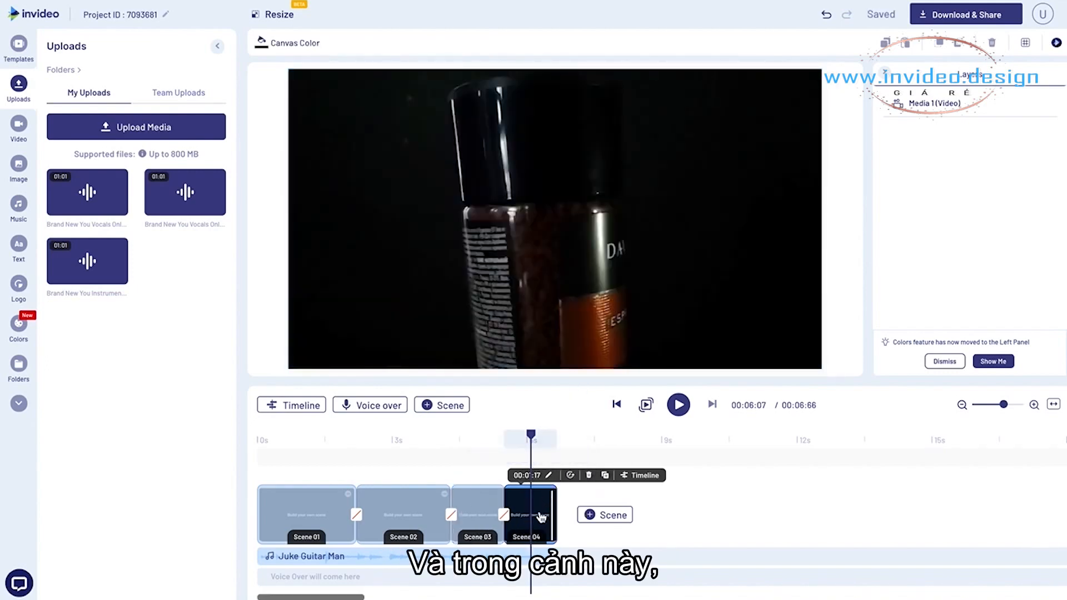
- Inspect the end of Scene 03 in its own timeline to find where the coffee jar video stops
click(500, 439)
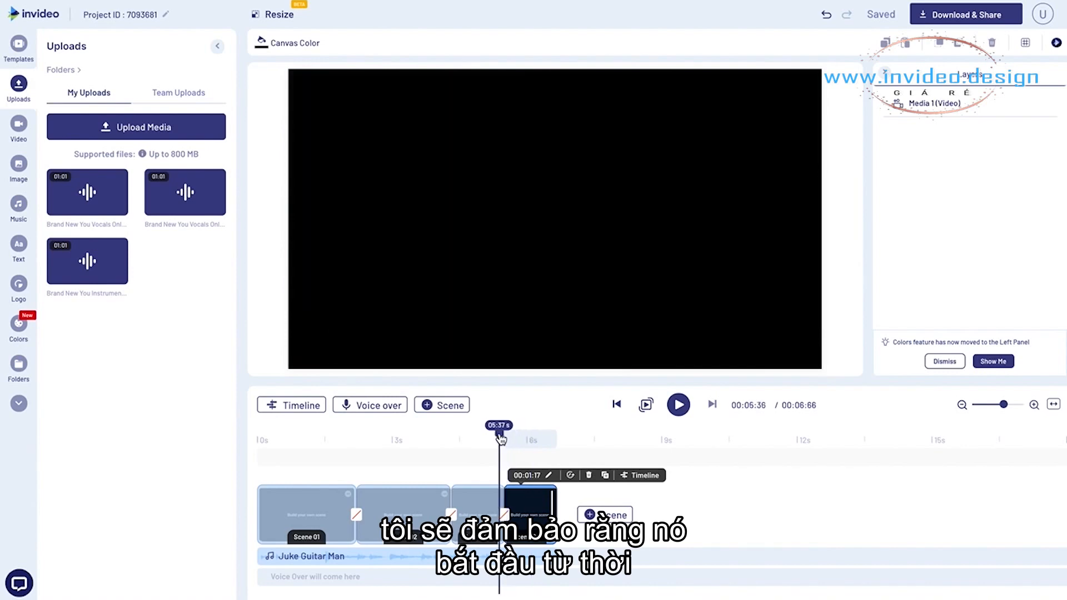
drag(500, 439, 502, 439)
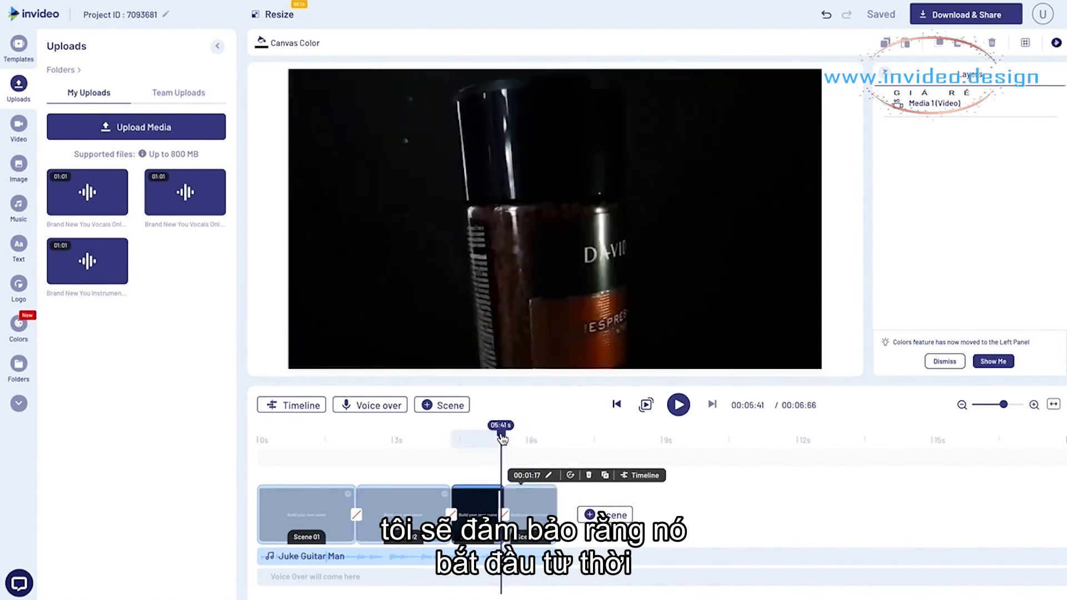
click(486, 443)
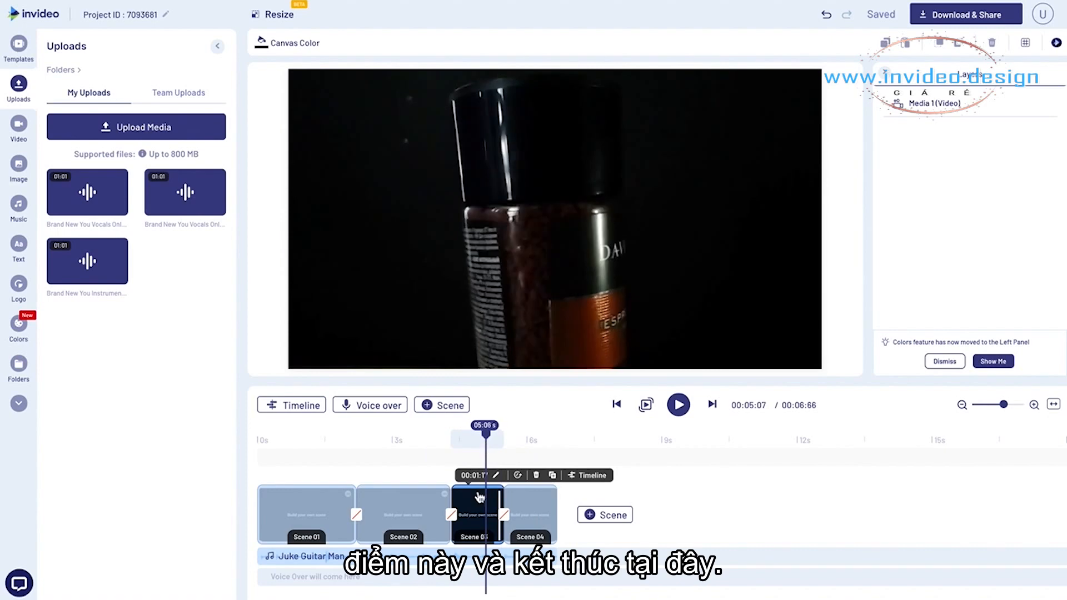
click(305, 405)
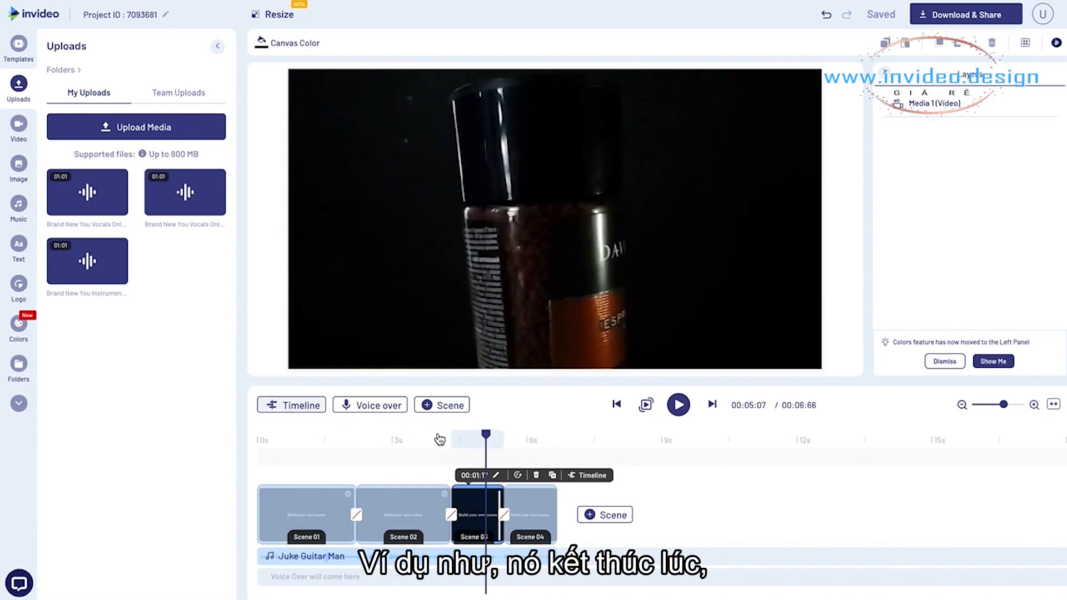
drag(438, 432, 448, 432)
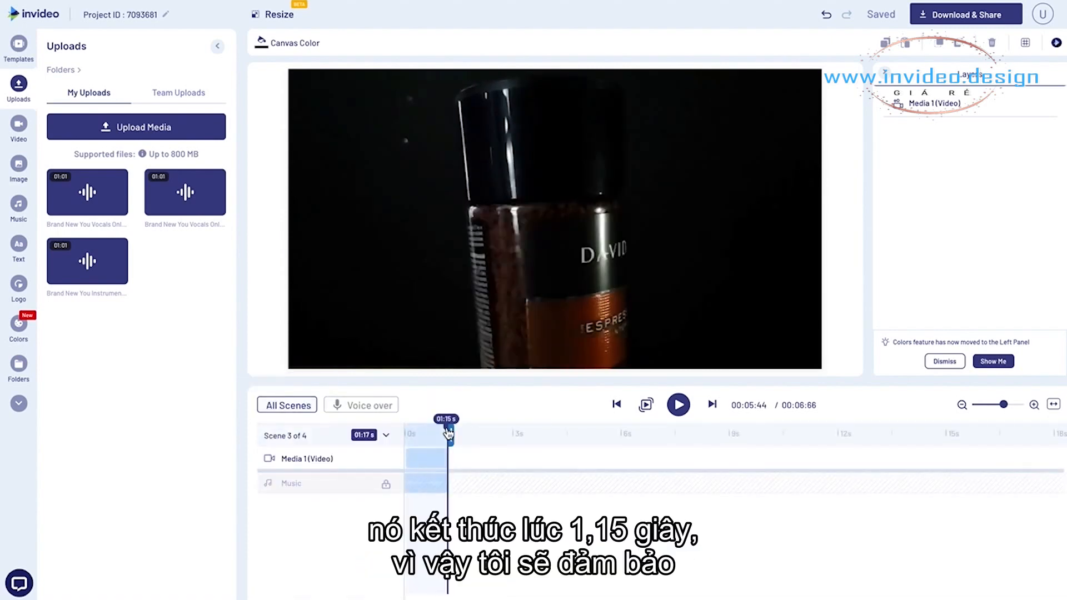
click(287, 405)
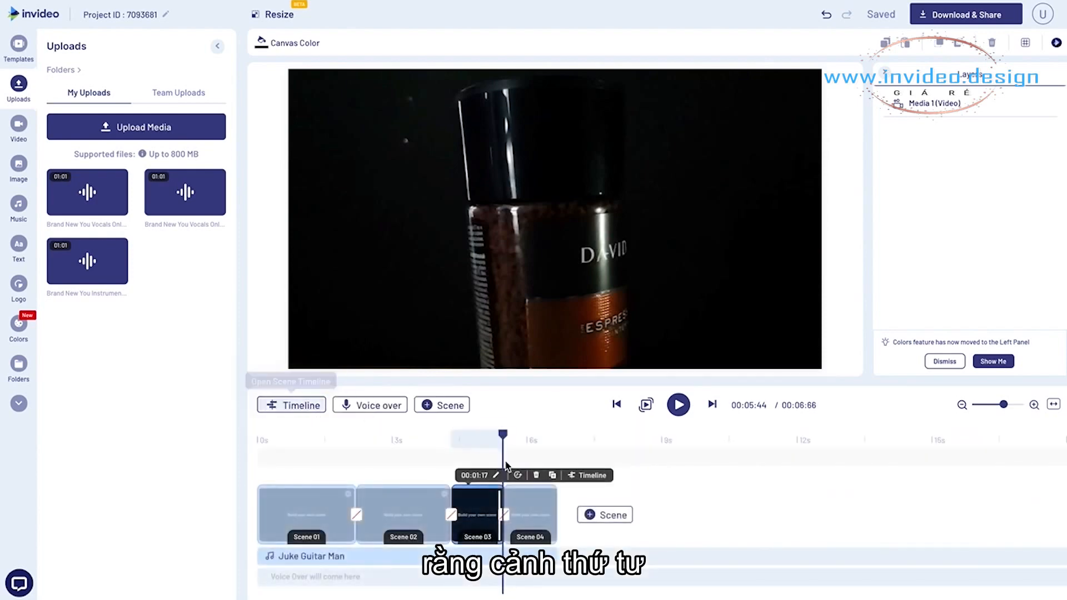
- Open Scene 04 in its own timeline, place the playhead at the clip's last frame and extend the scene to about 3.54 seconds
click(528, 441)
click(528, 510)
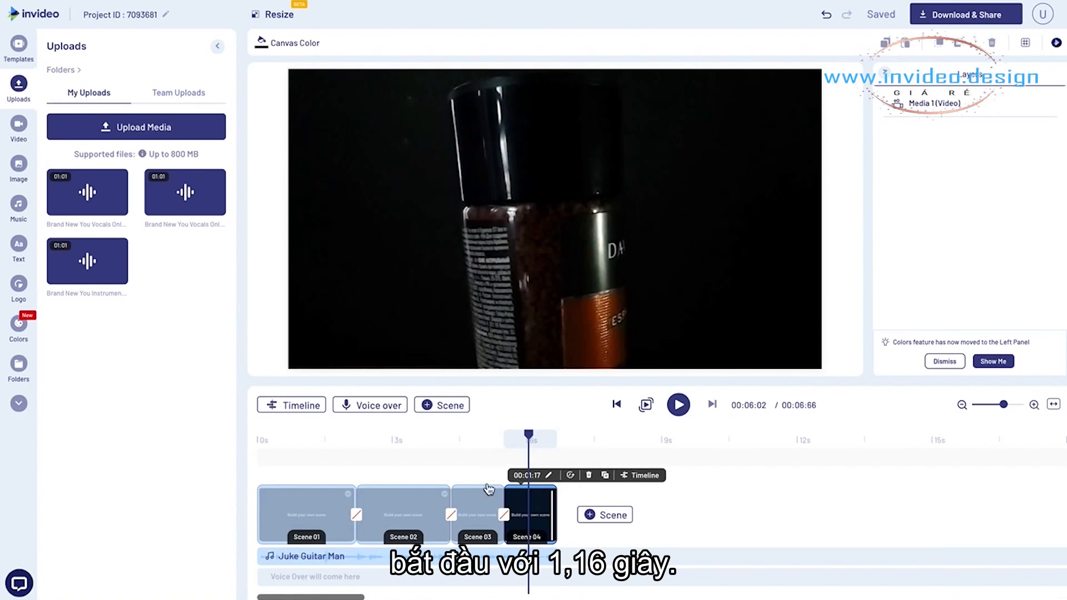
click(296, 405)
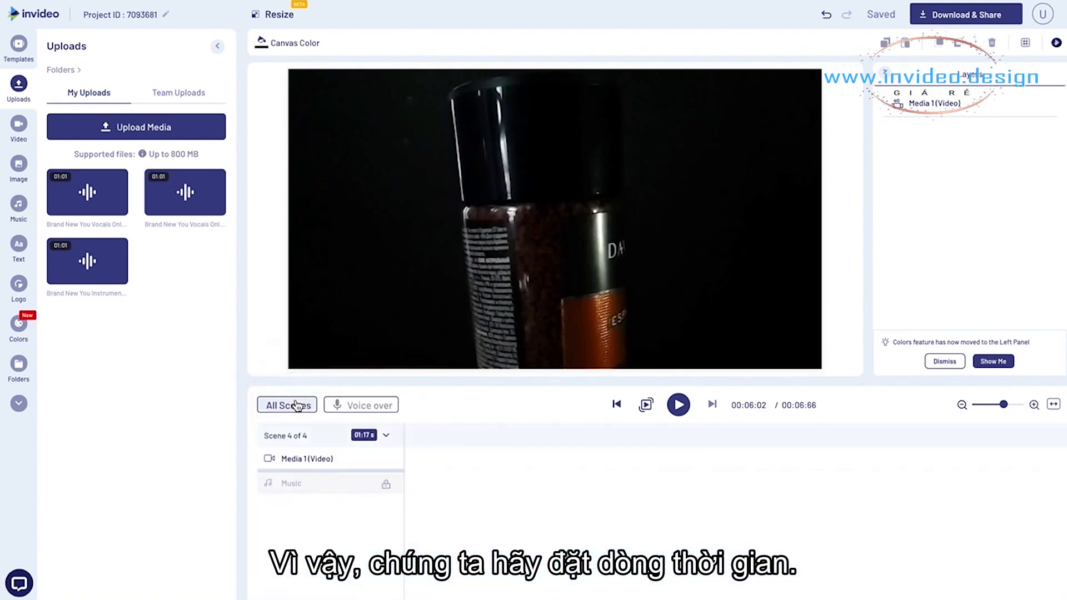
click(448, 436)
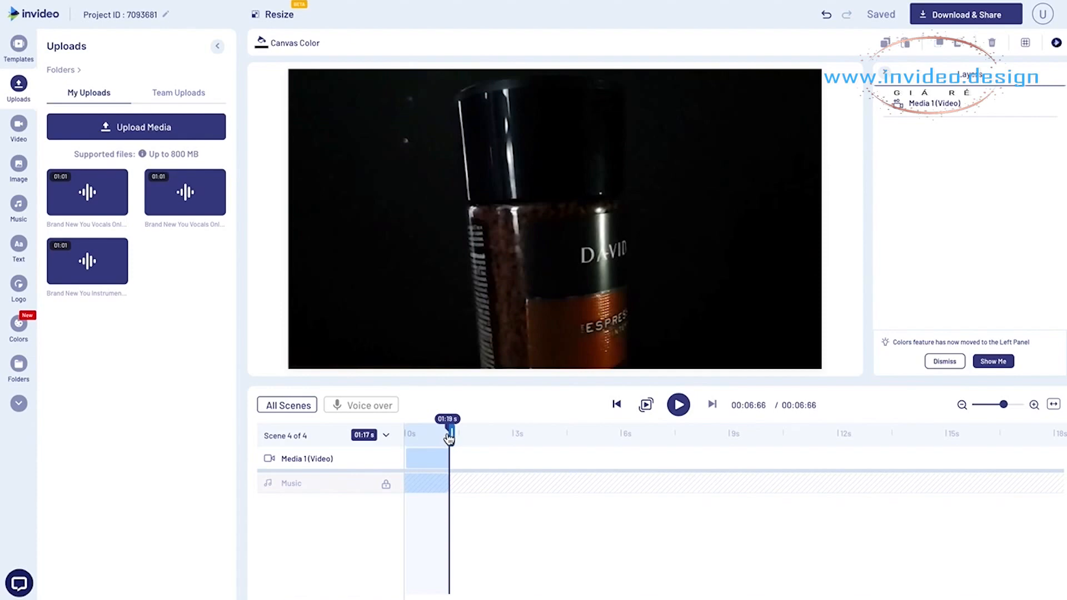
click(448, 438)
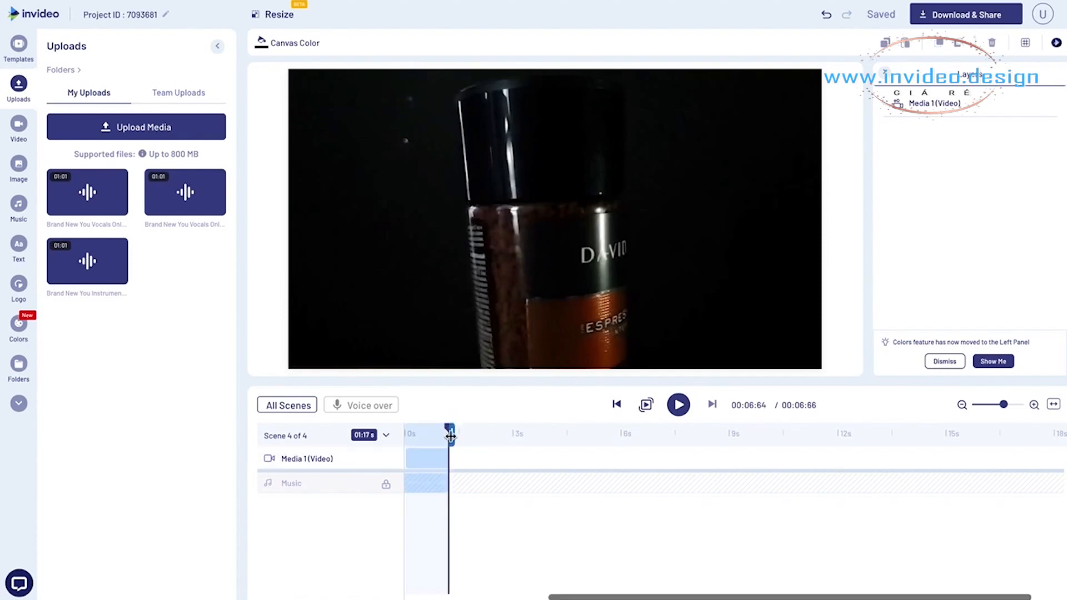
drag(450, 437, 540, 437)
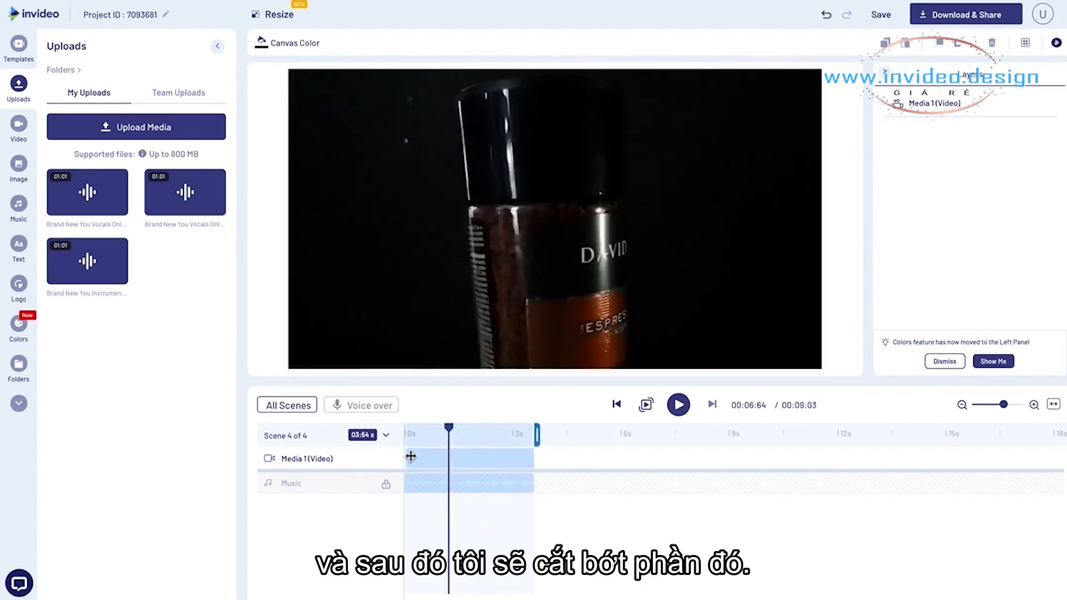
- Trim the beginning off the Scene 04 video and shift it to the scene's start, making the scene 1.77 seconds long
click(408, 456)
drag(410, 457, 449, 460)
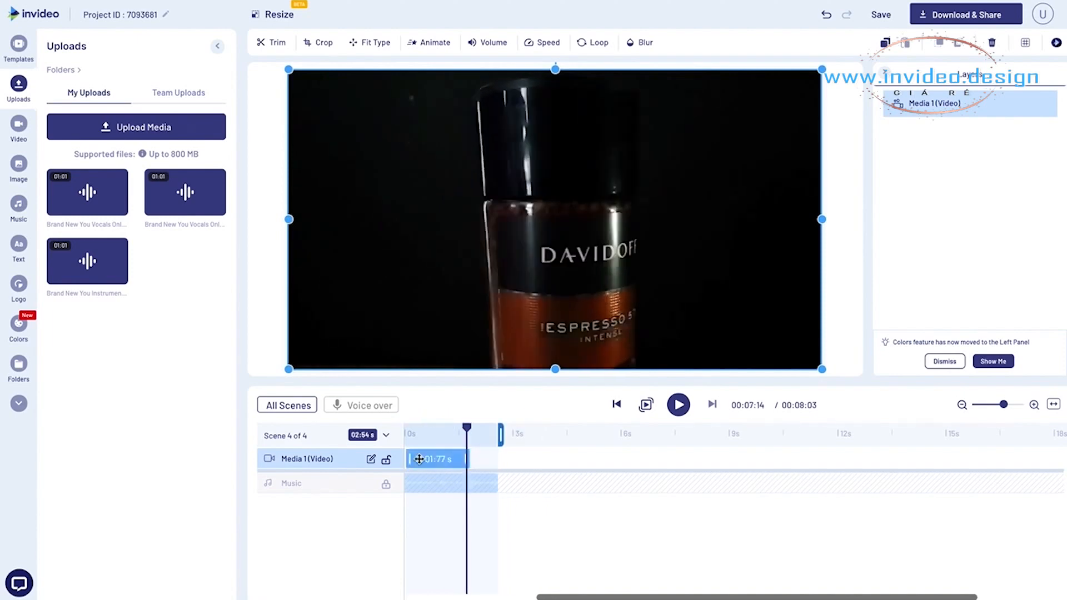
drag(416, 457, 410, 457)
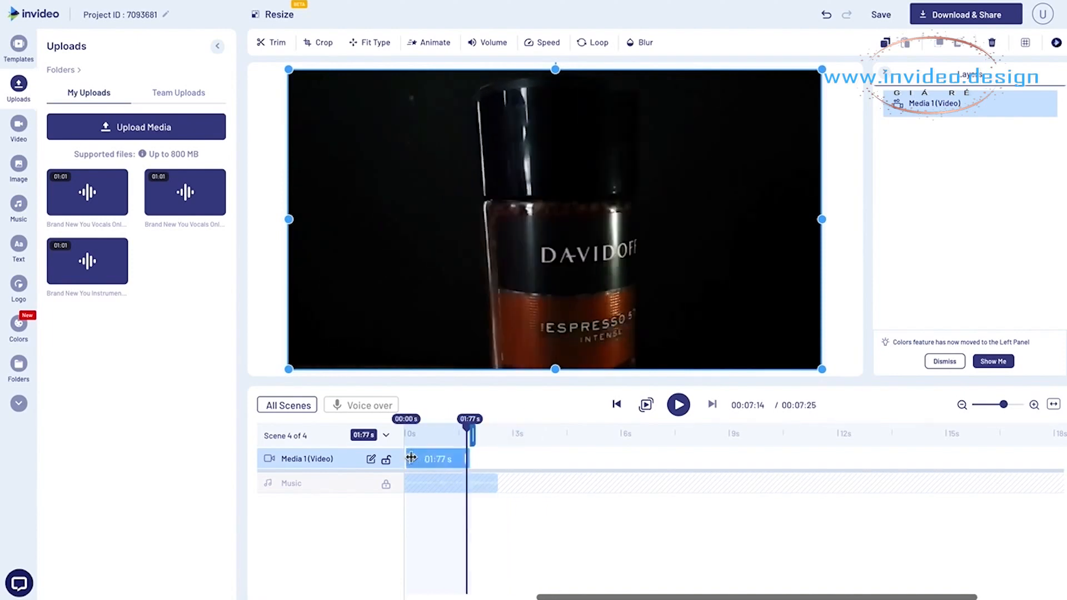
click(284, 407)
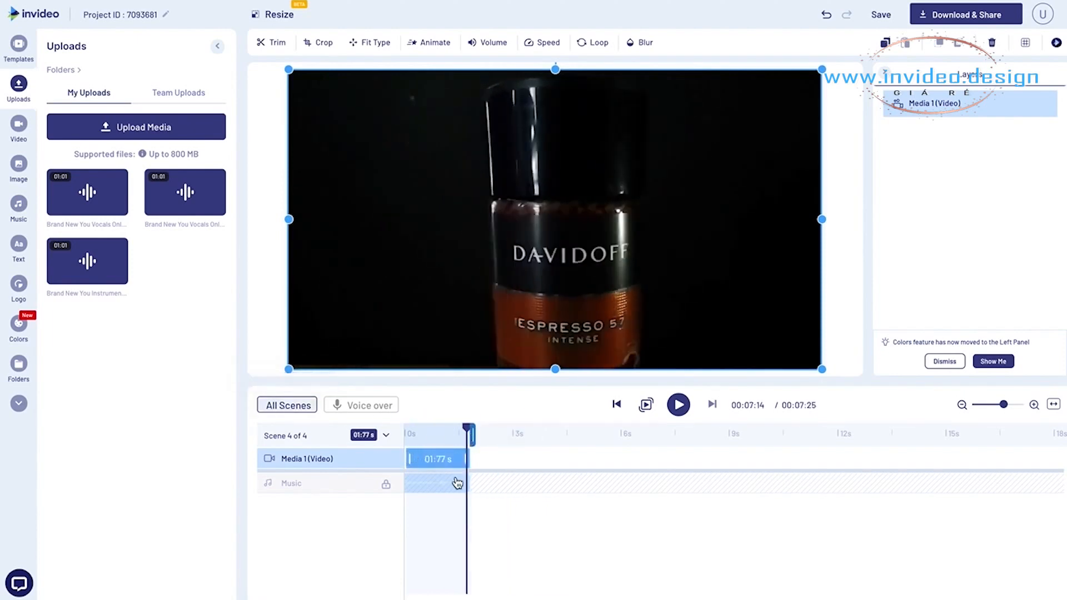
- Play back from Scene 03 into Scene 04 to check the cut between the two coffee jar shots
drag(546, 439, 473, 442)
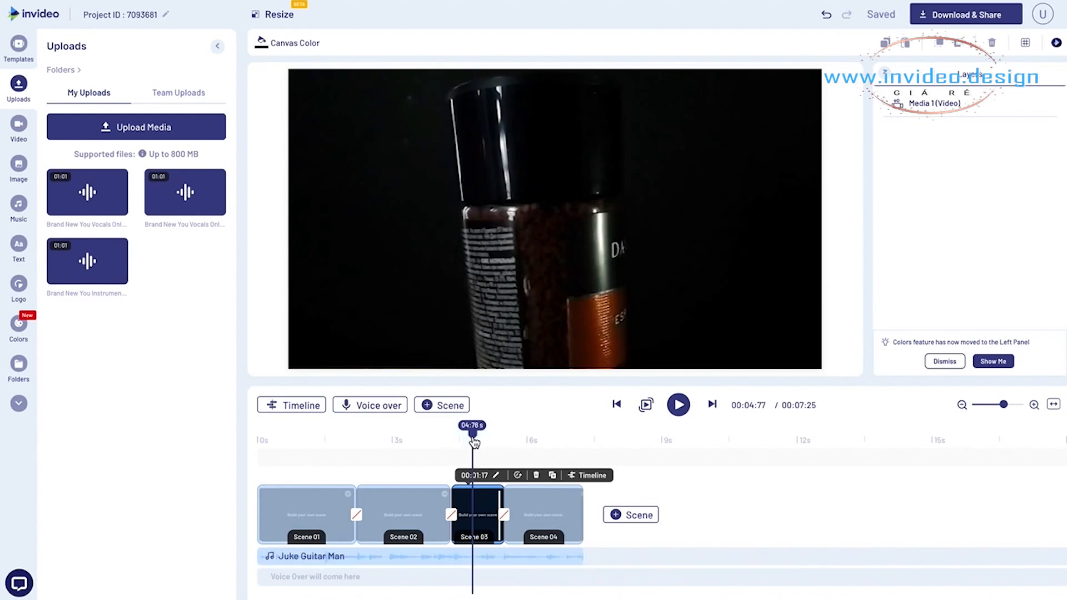
key(space)
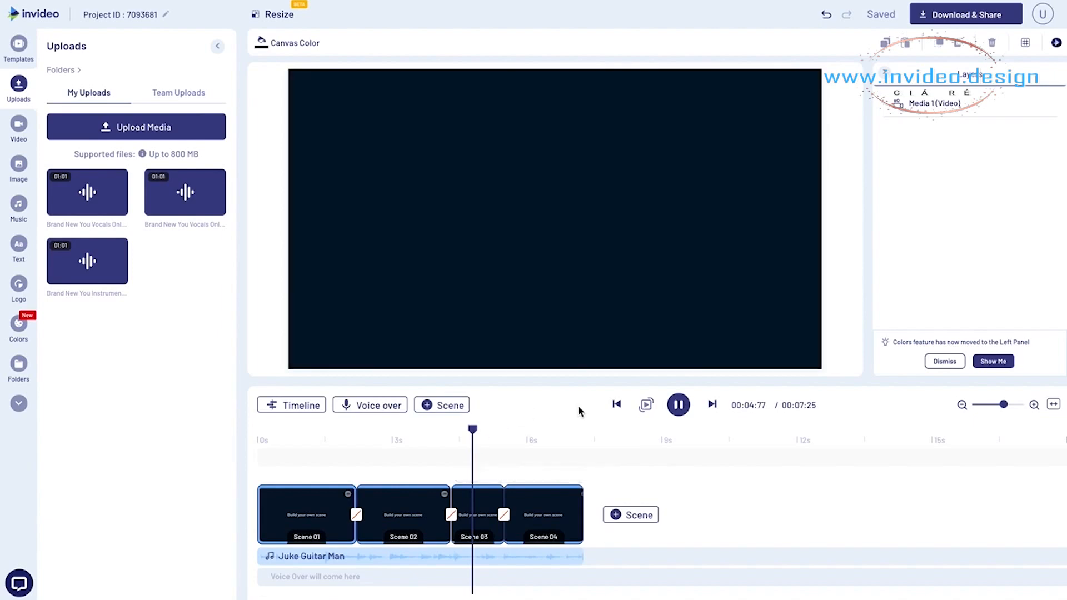
key(space)
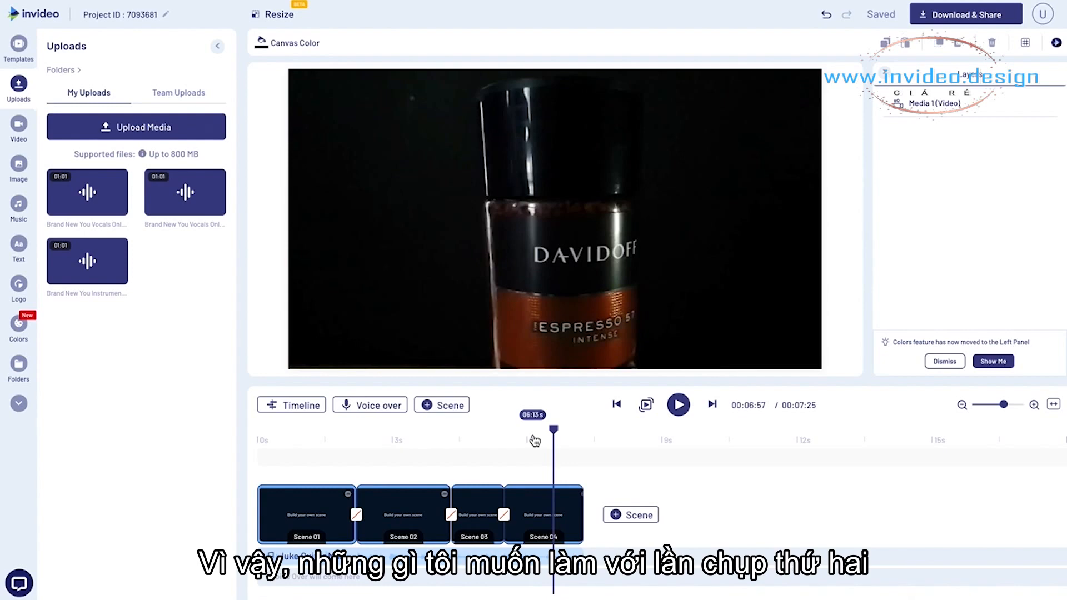
- Crop the Scene 04 video closer around the DAVIDOFF brand name and play back from Scene 03 to check it
click(534, 504)
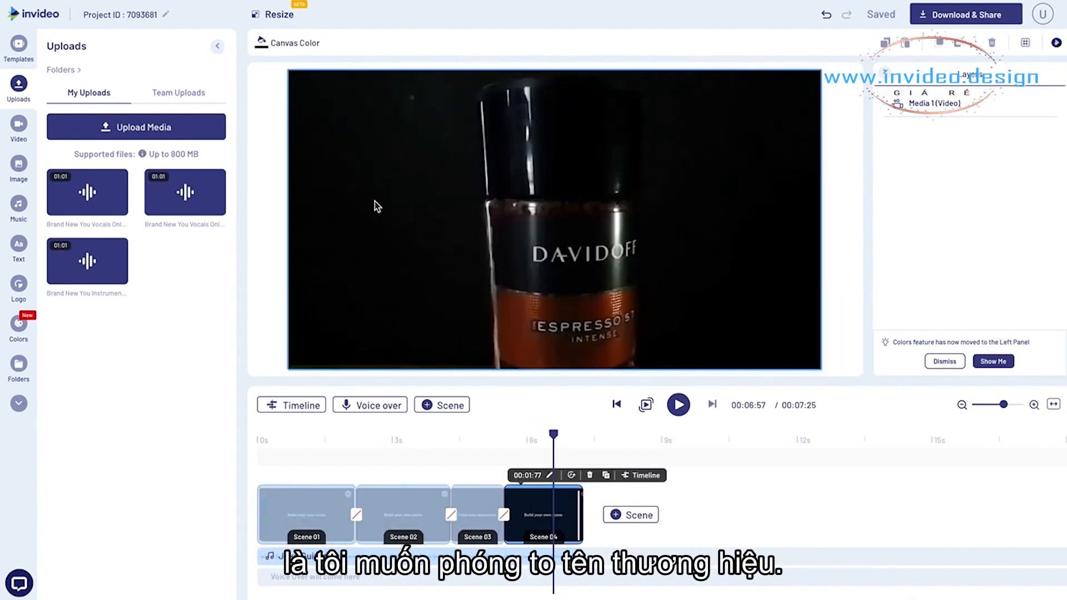
click(446, 262)
drag(446, 261, 446, 266)
click(318, 43)
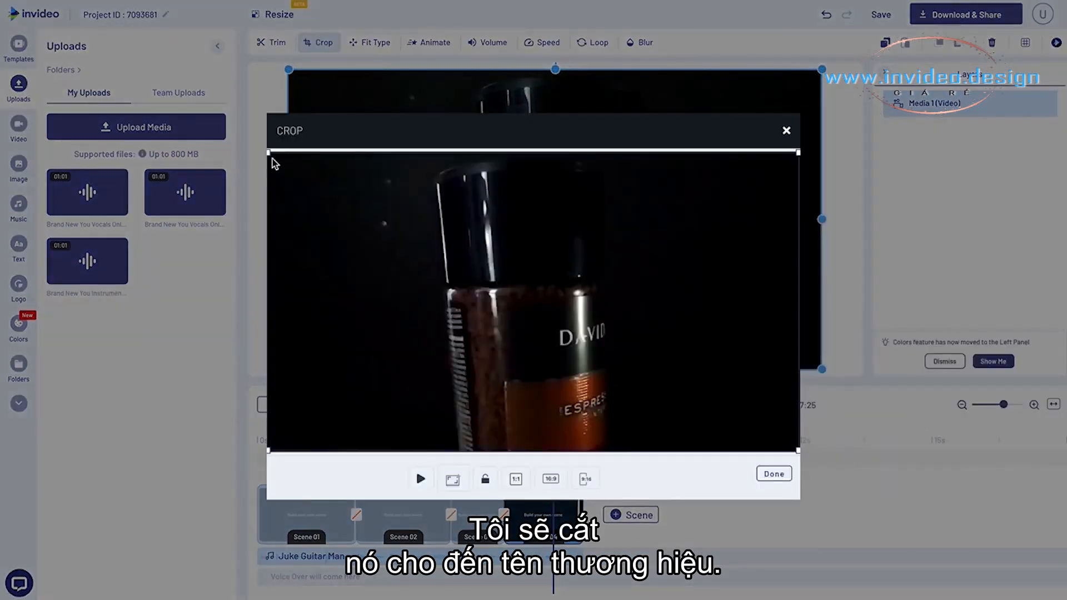
drag(272, 158, 539, 324)
drag(618, 367, 504, 321)
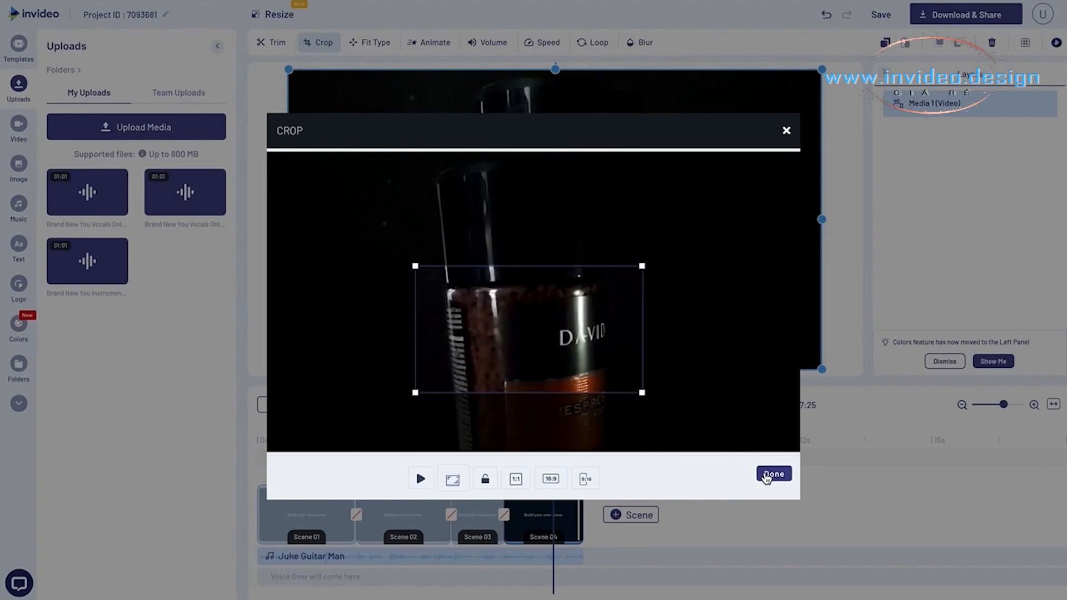
click(770, 473)
click(466, 439)
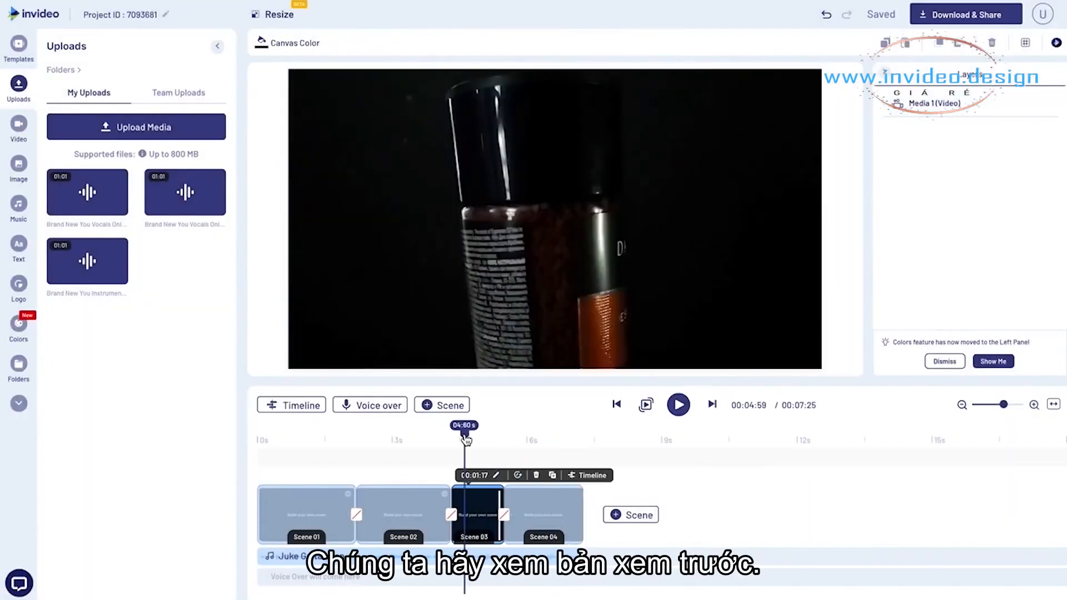
key(space)
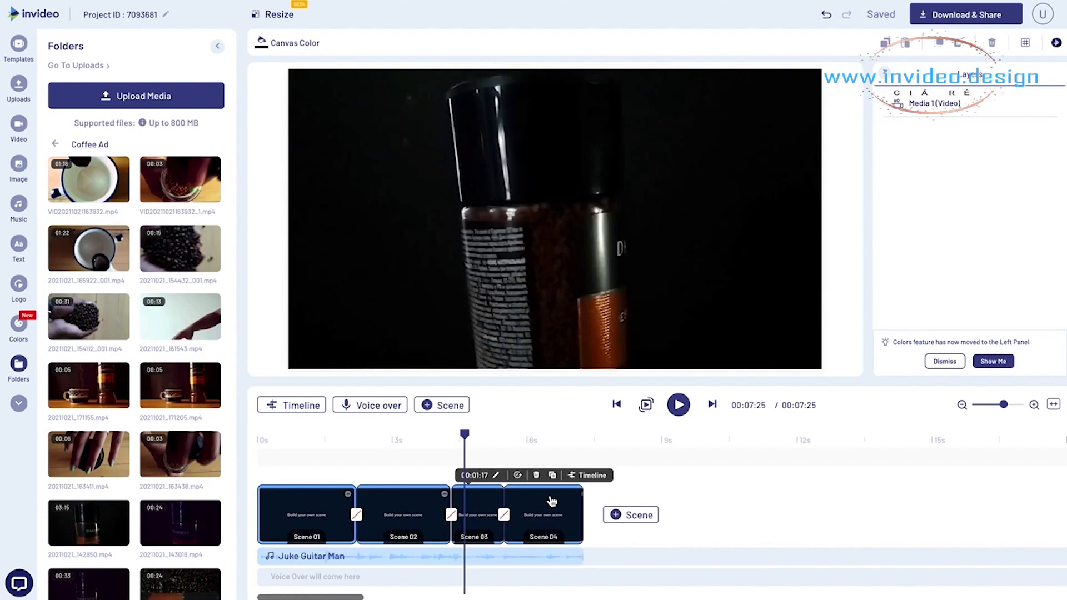
- Duplicate Scene 04 and set the duplicate's duration to 1 second
click(537, 520)
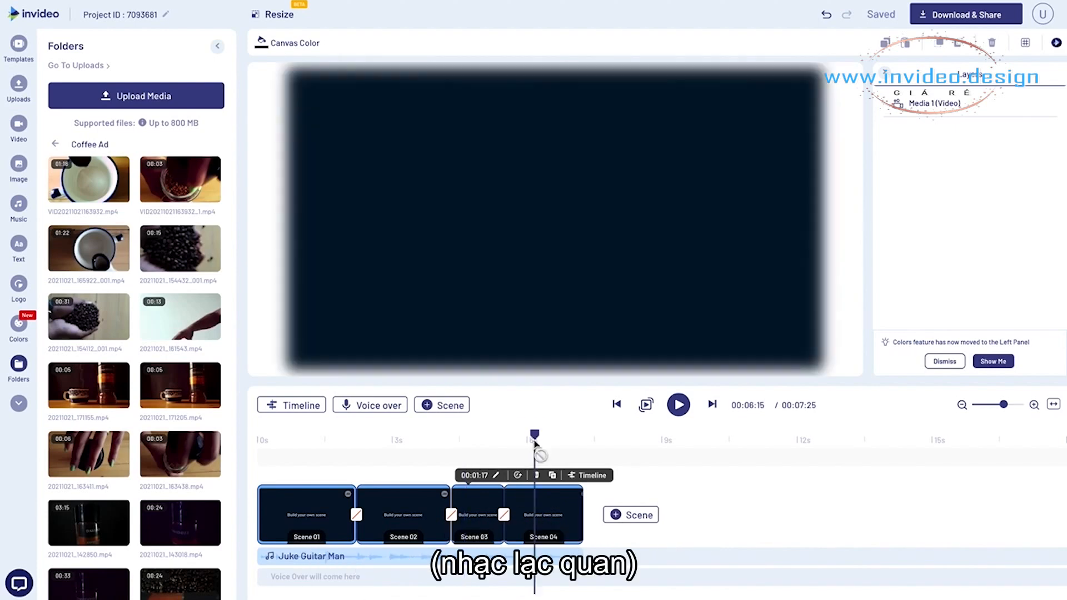
click(595, 475)
click(611, 330)
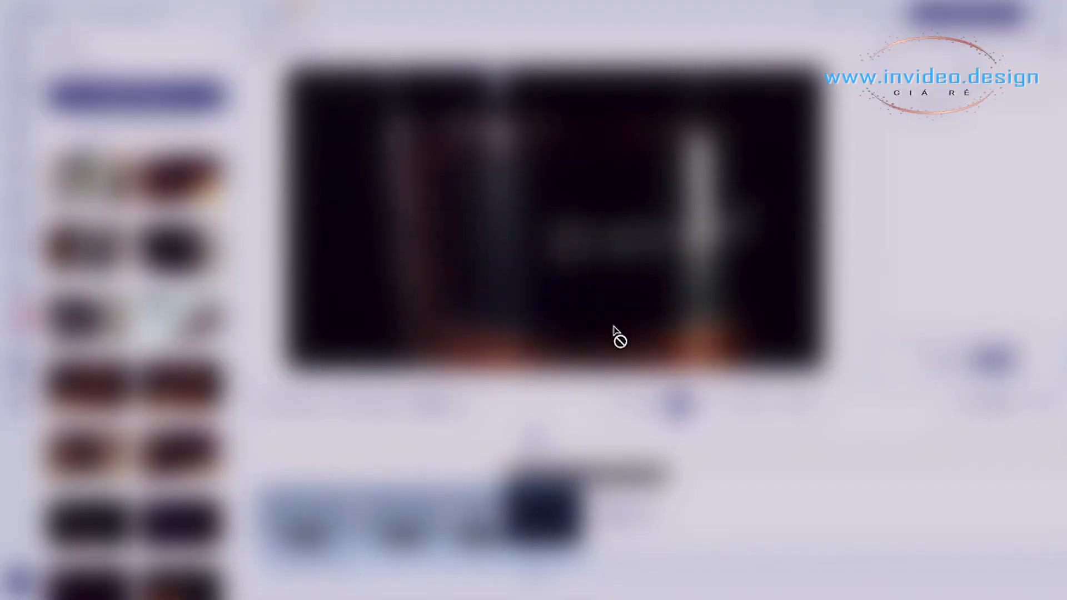
click(607, 475)
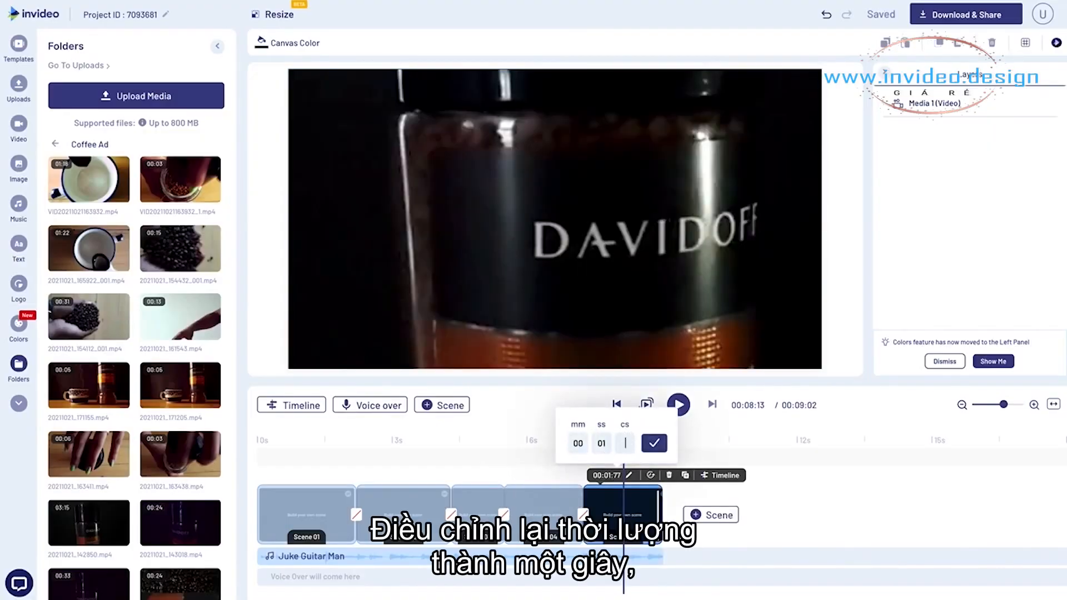
key(Return)
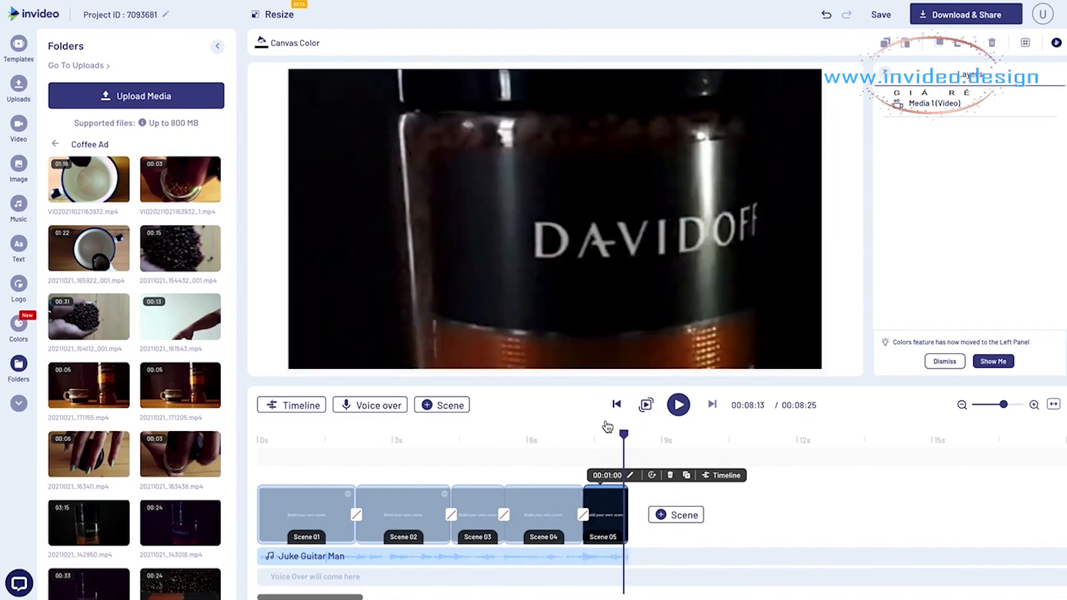
- Replace the Scene 05 video with the 3-second coffee jar opening clip, trimmed from 00:00:60 to 00:02:87
click(625, 278)
key(Delete)
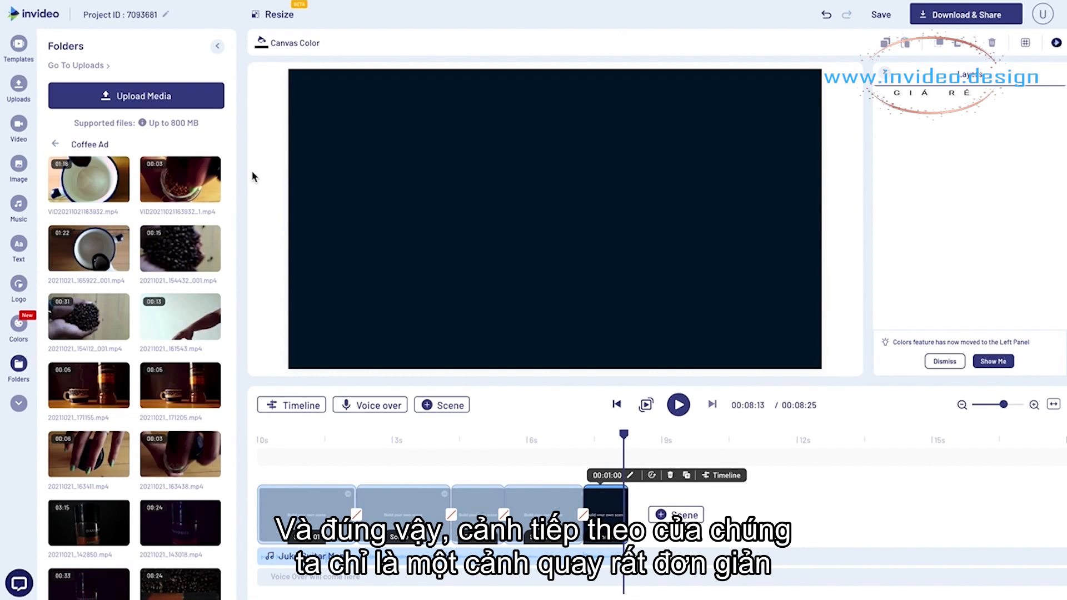
click(179, 183)
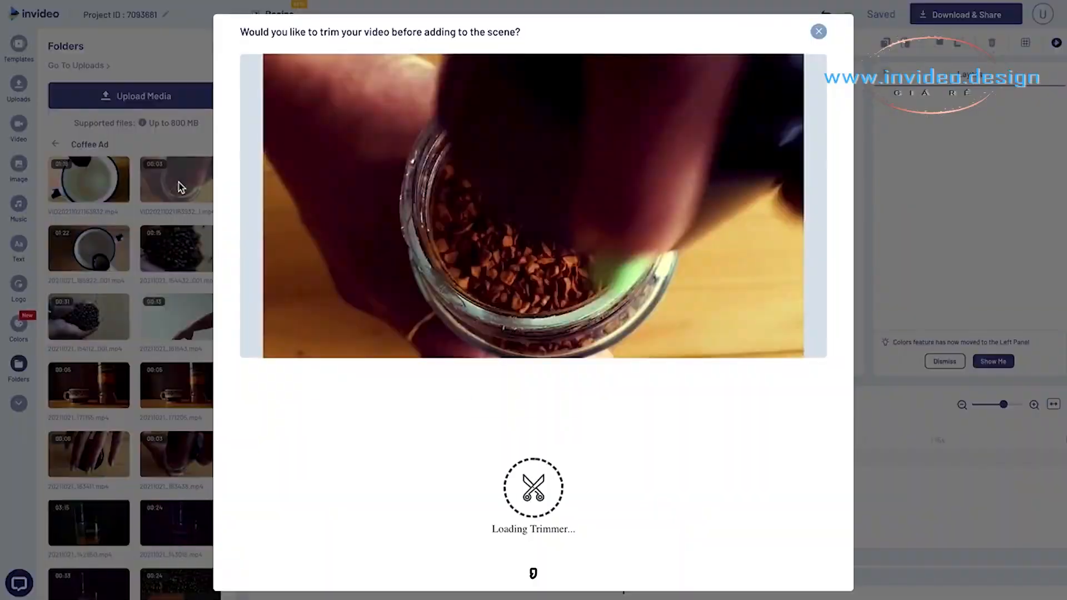
drag(289, 371, 366, 372)
drag(266, 467, 365, 464)
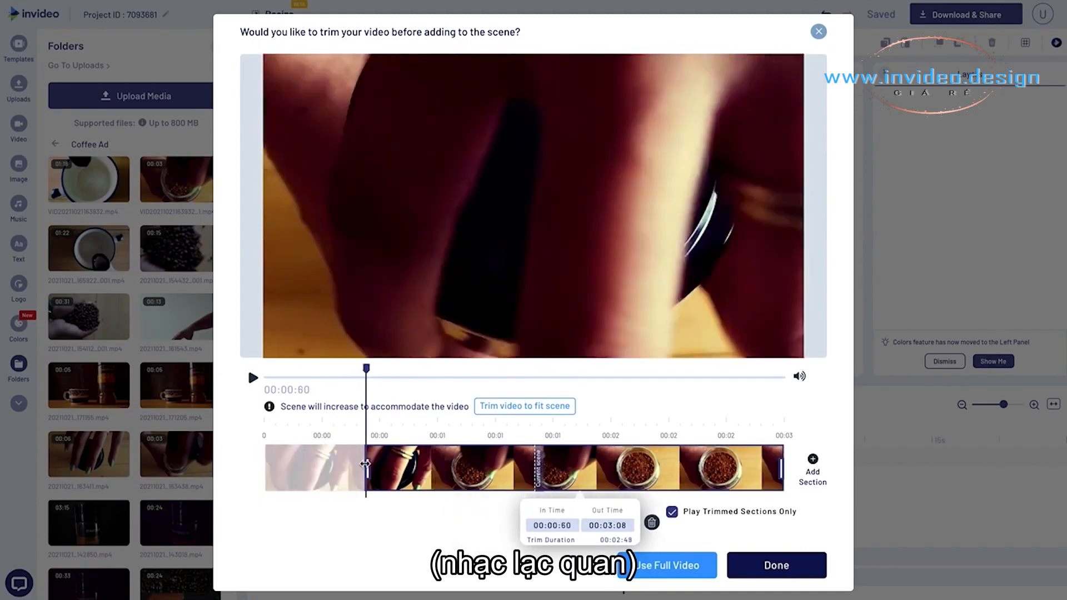
drag(367, 370, 747, 418)
drag(781, 473, 747, 470)
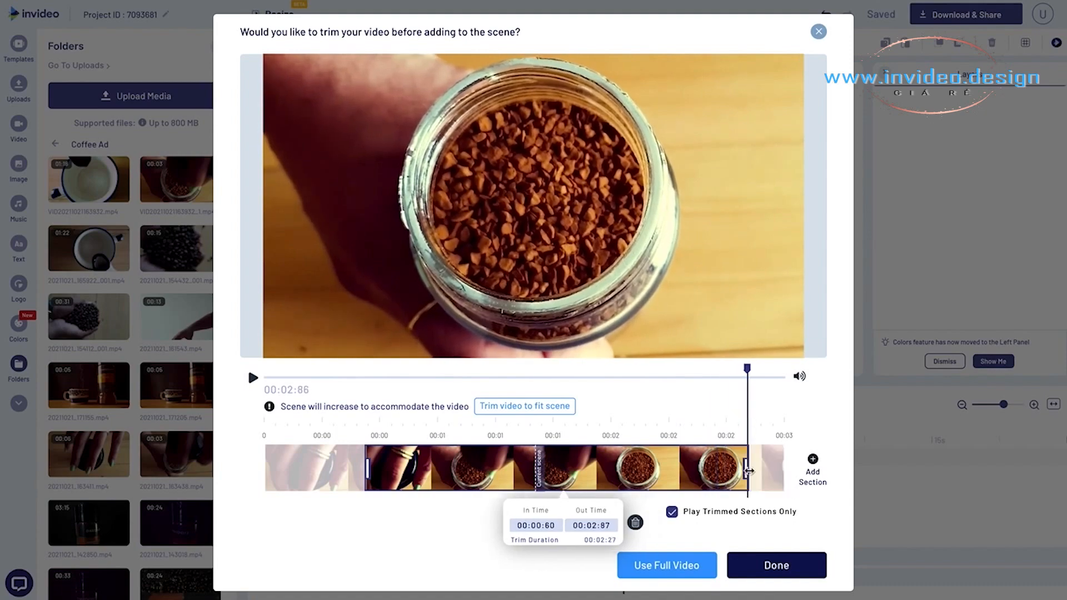
click(750, 561)
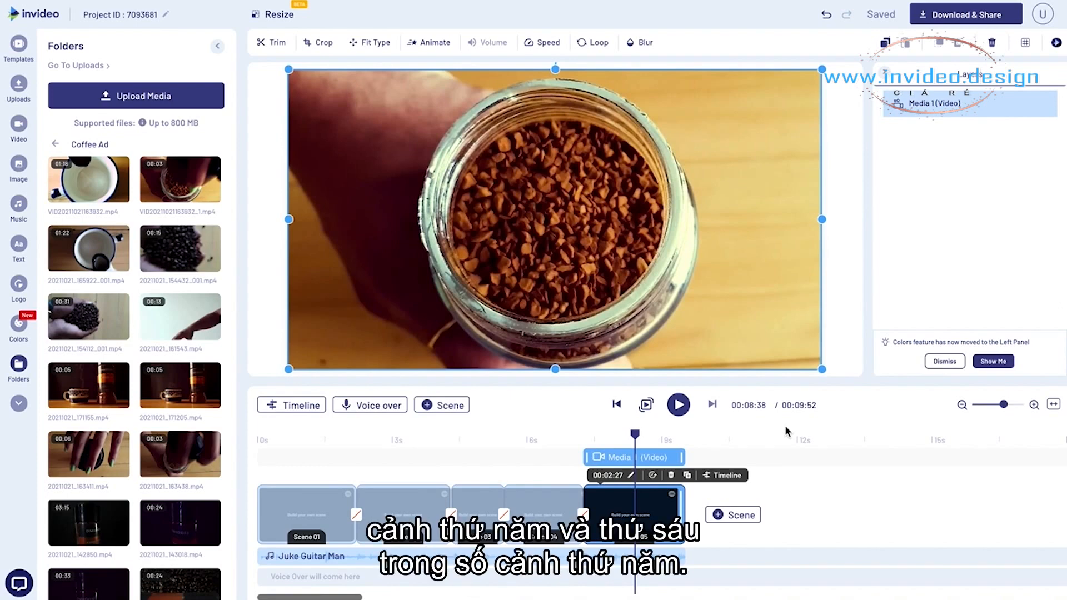
- Shorten Scene 05 to 0.69 seconds on the beat and duplicate it as a 1.52-second Scene 06
click(616, 437)
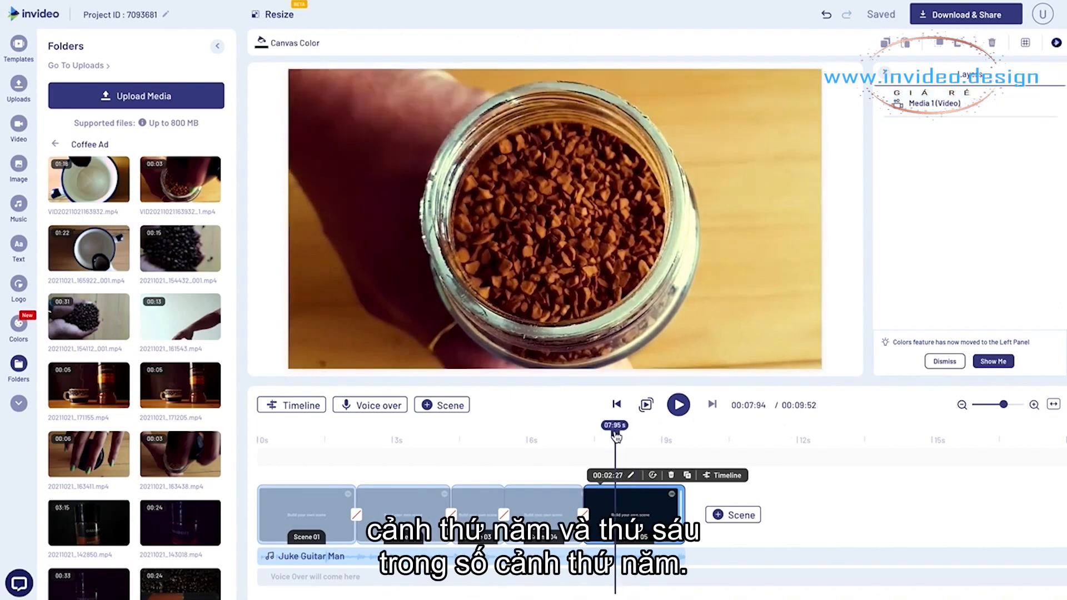
drag(682, 510, 610, 511)
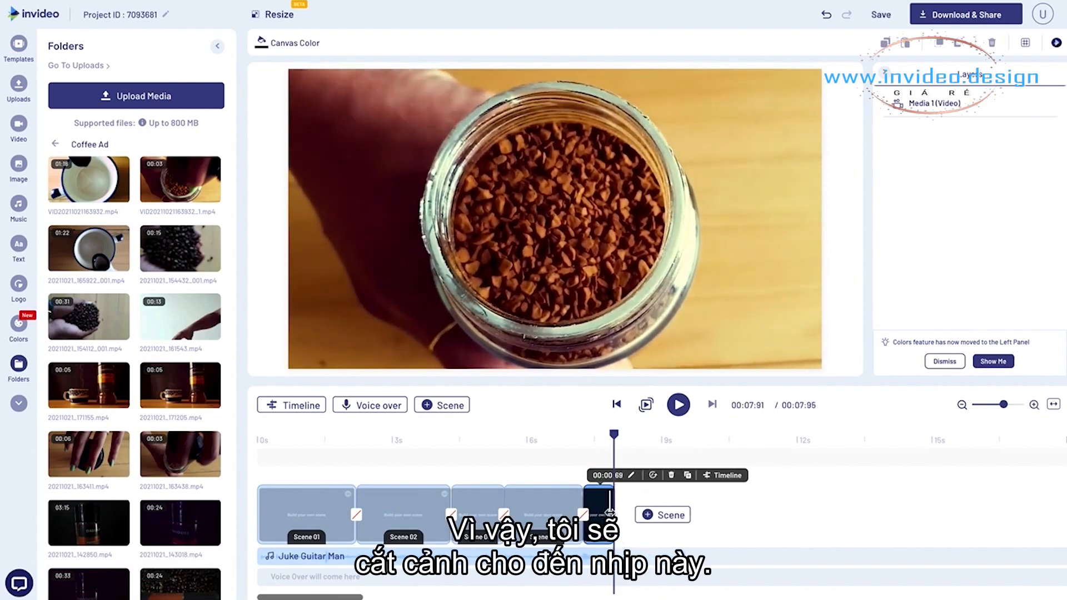
click(687, 475)
click(648, 335)
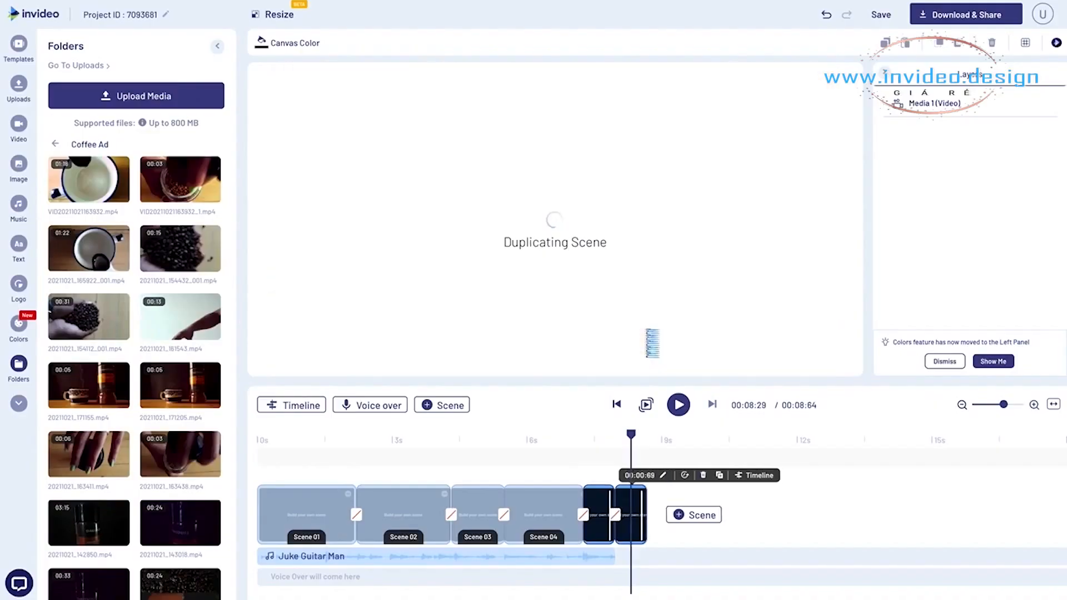
drag(645, 505, 681, 502)
- Inspect the last frame of Scene 05 in its own timeline to find where Scene 06 must start
click(602, 503)
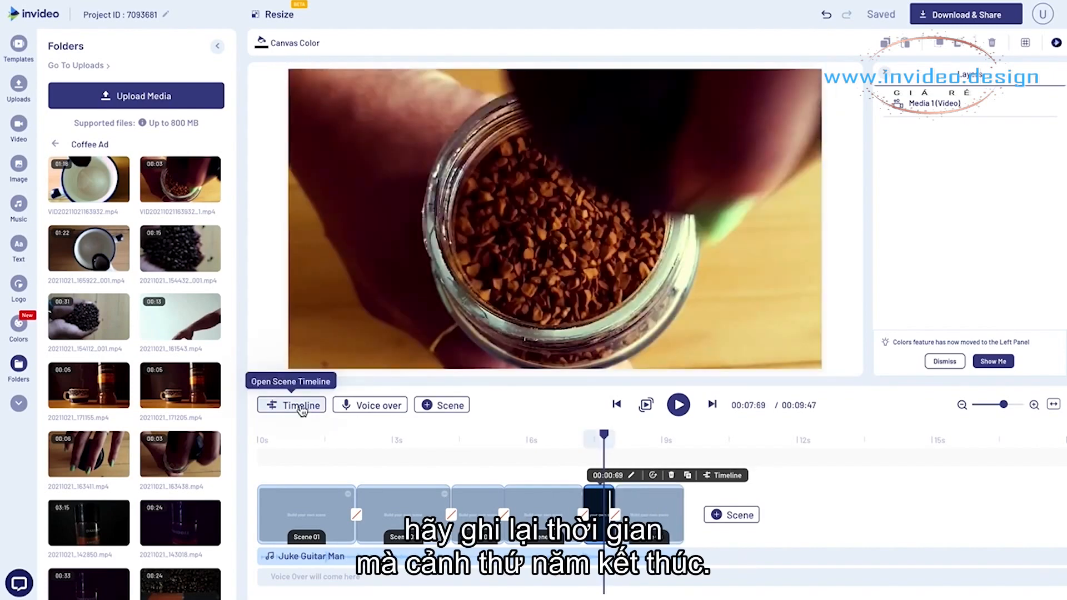
click(300, 408)
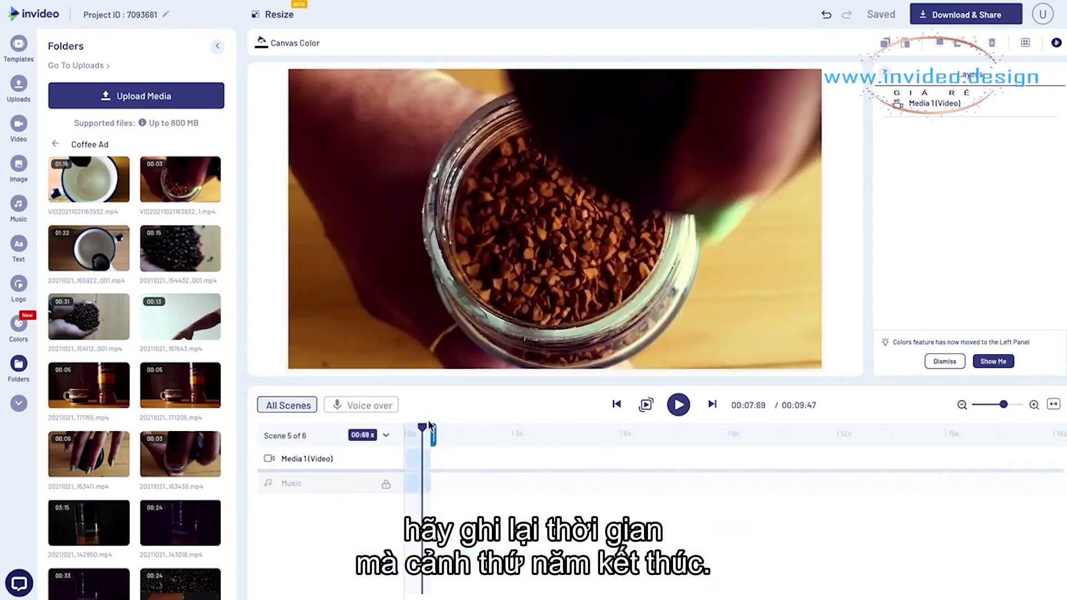
drag(425, 431, 432, 432)
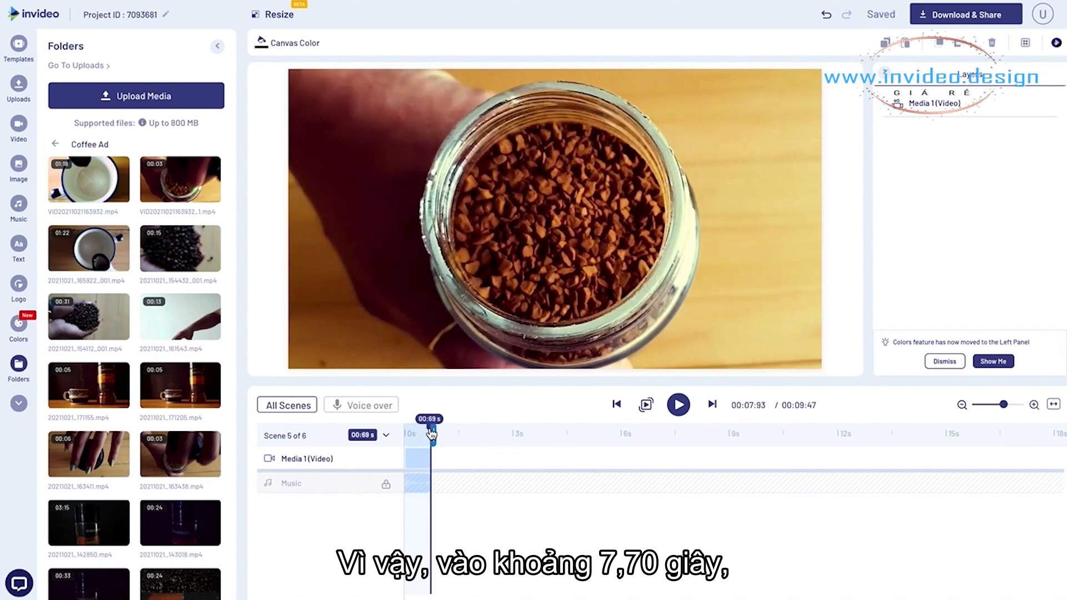
click(305, 409)
- Trim the Scene 06 video's beginning up to Scene 05's last frame and shift it to the start, making the scene 0.97 seconds long
click(630, 503)
click(295, 406)
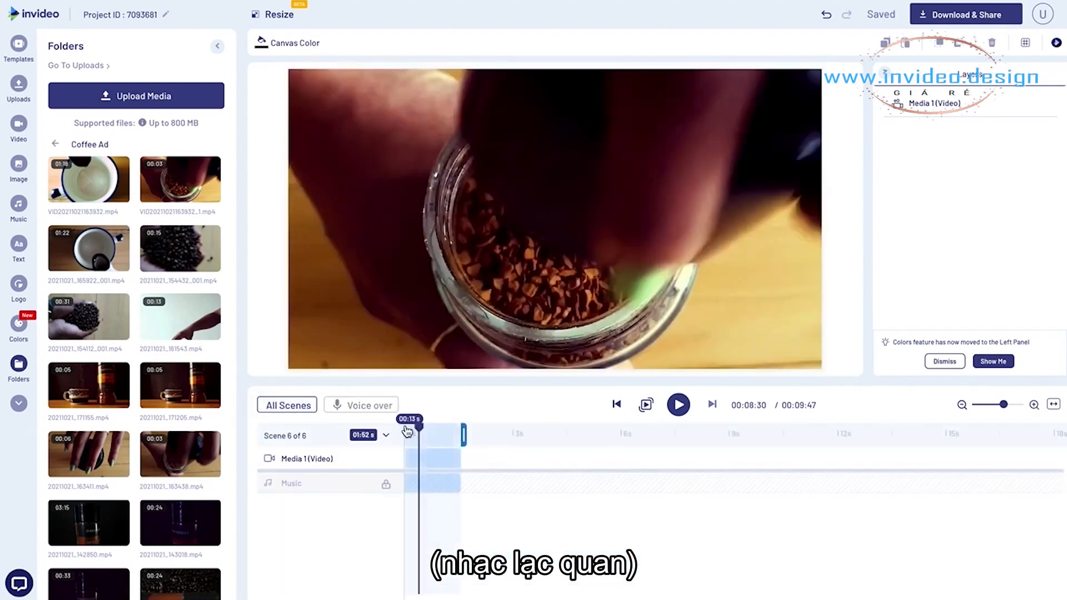
click(413, 432)
drag(414, 432, 422, 435)
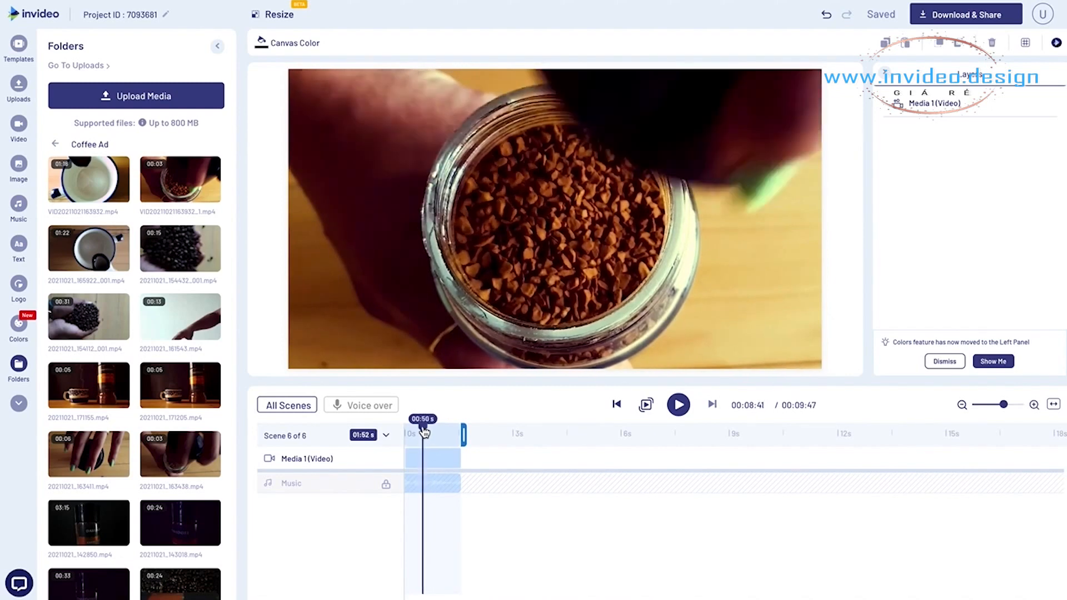
drag(425, 432, 414, 457)
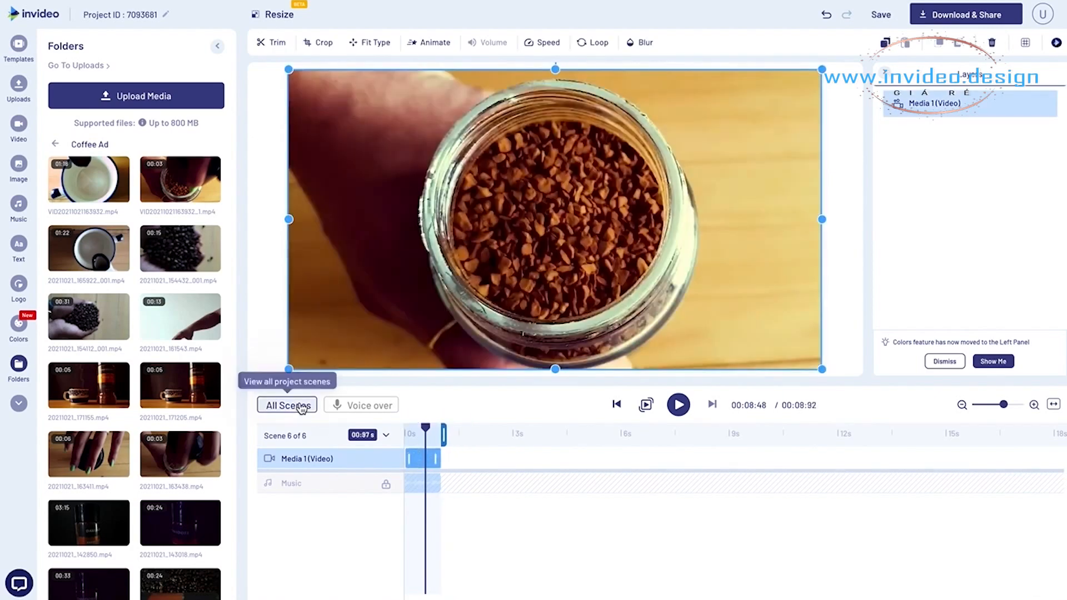
click(302, 408)
- Crop the Scene 06 video to a close-up of the coffee granules and play back from Scene 04 to check the cuts
click(603, 438)
click(638, 440)
click(645, 520)
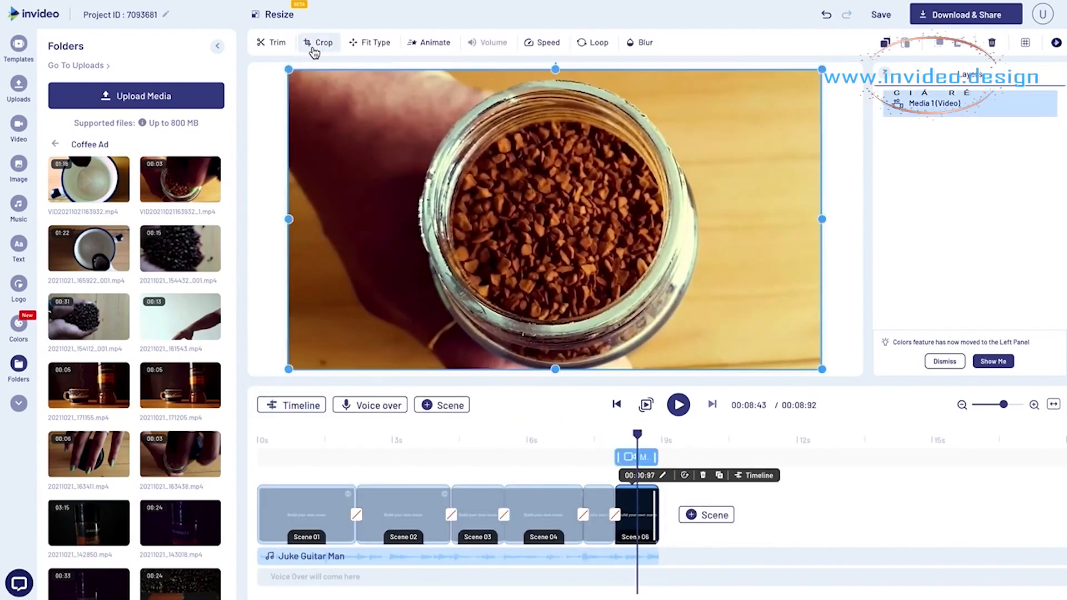
click(318, 43)
drag(269, 153, 537, 316)
drag(560, 334, 437, 258)
mouse_move(677, 377)
mouse_down()
mouse_move(695, 389)
mouse_move(684, 380)
mouse_up()
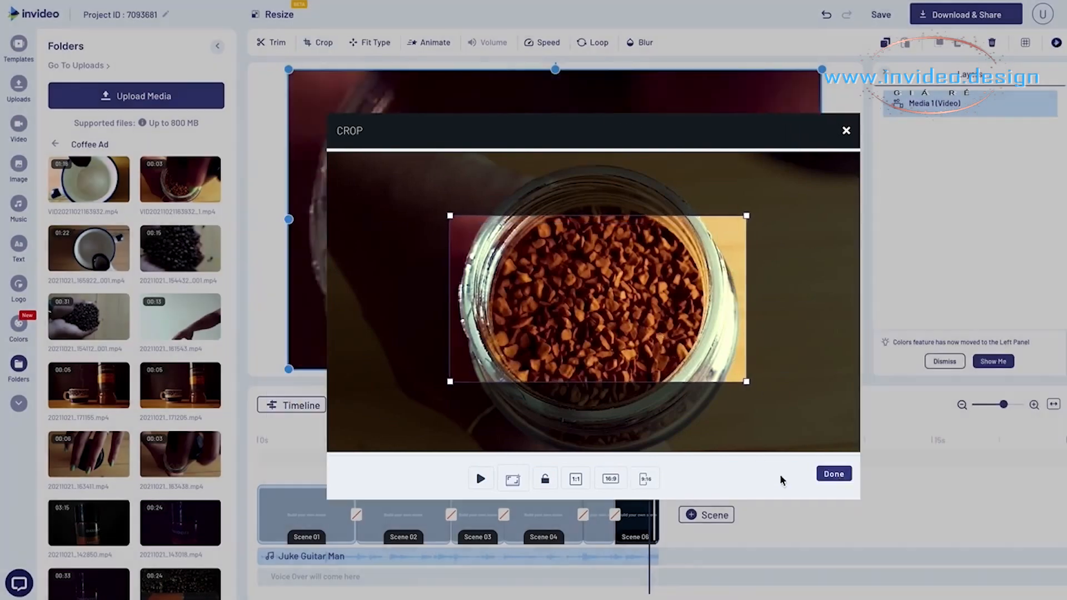
click(834, 474)
click(555, 438)
key(space)
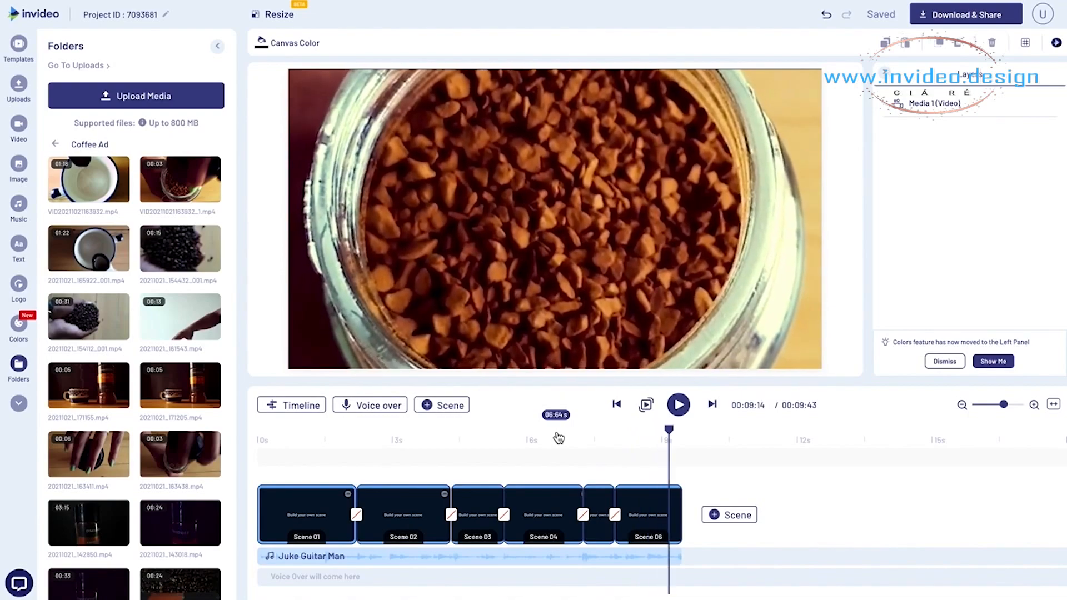
- Shorten Scene 06 to 0.73 seconds and duplicate it as the seventh scene
click(677, 489)
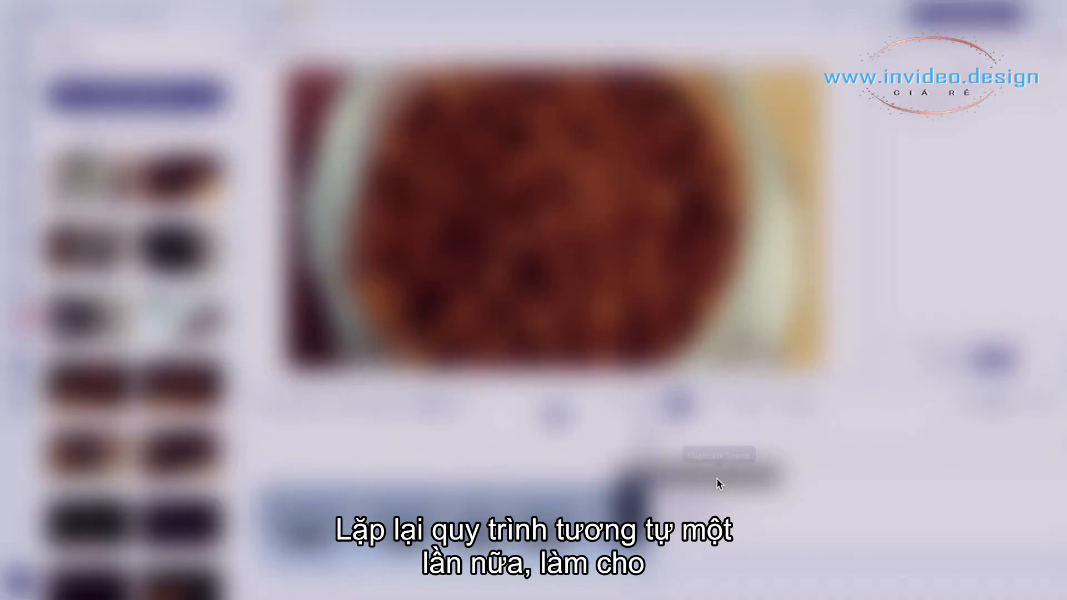
click(719, 475)
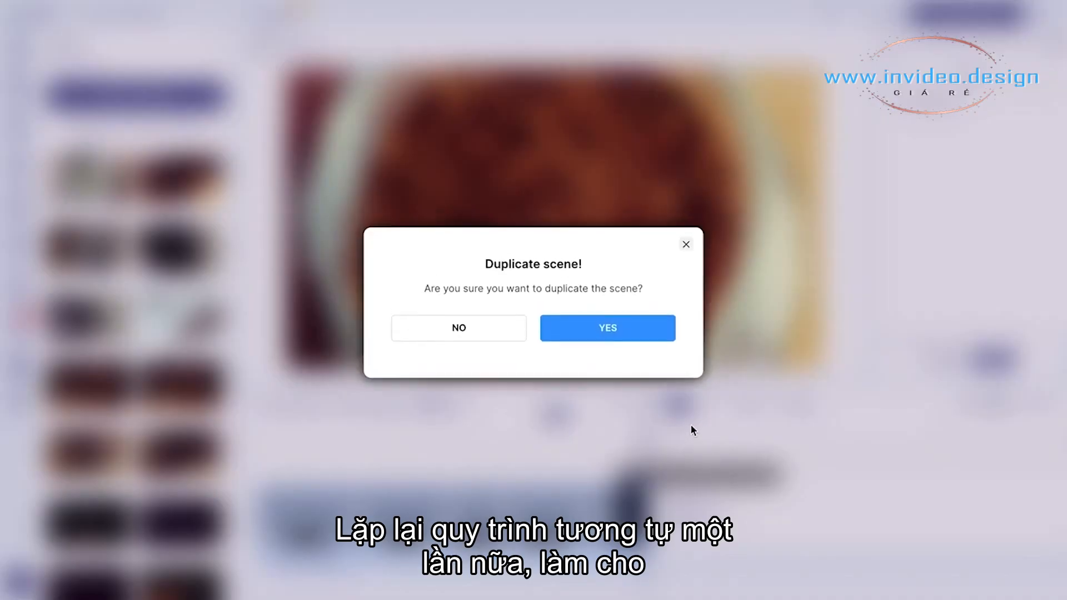
click(609, 330)
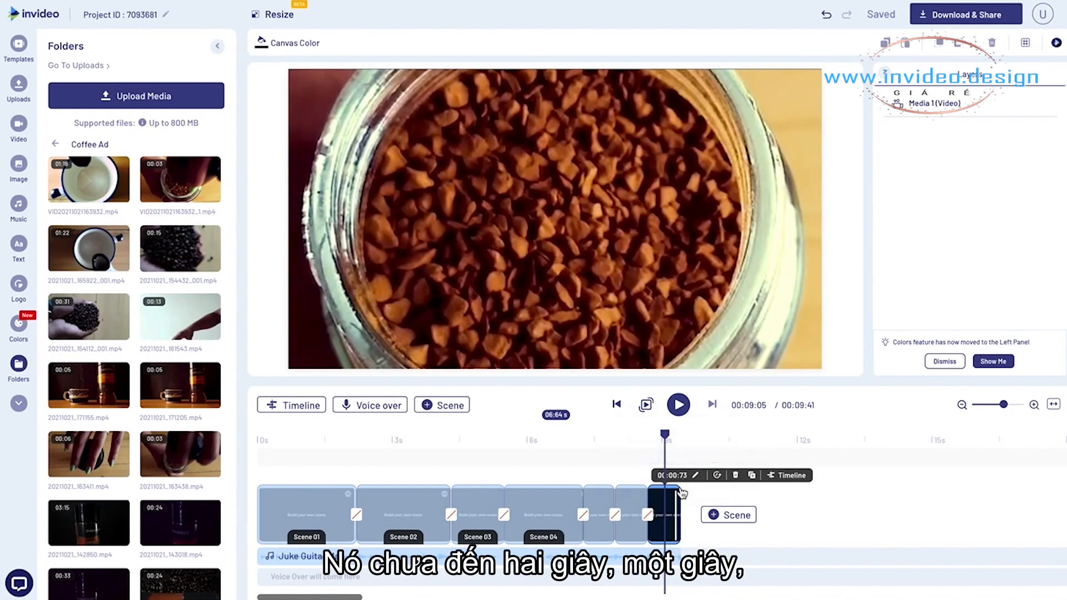
- Replace Scene 07's clip with the cup-pouring video VID20211021163932.mp4, trimmed from 00:01:34 to 00:06:72
click(615, 302)
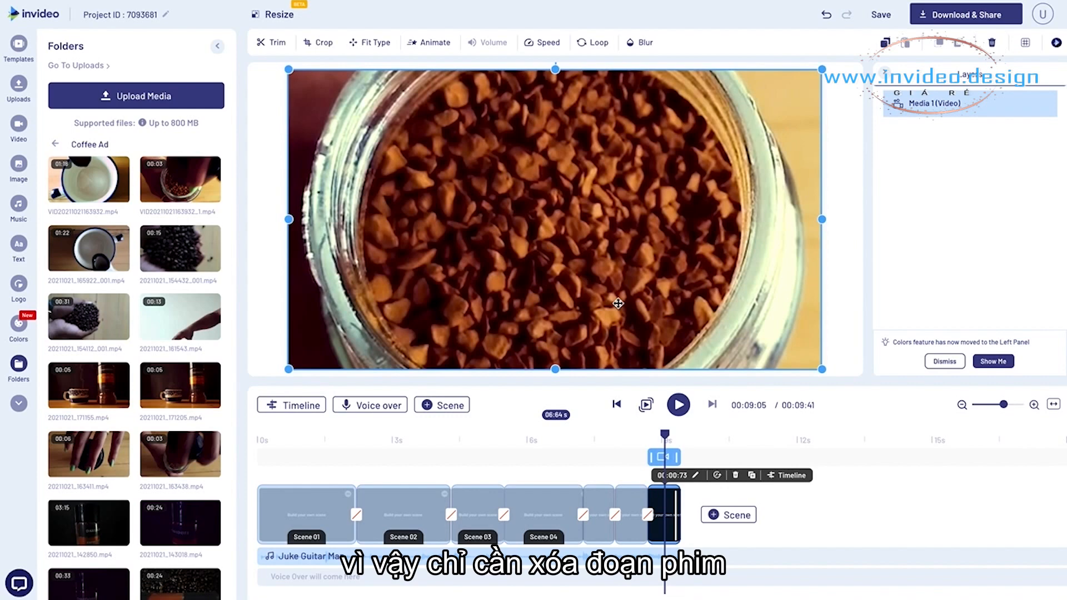
key(Delete)
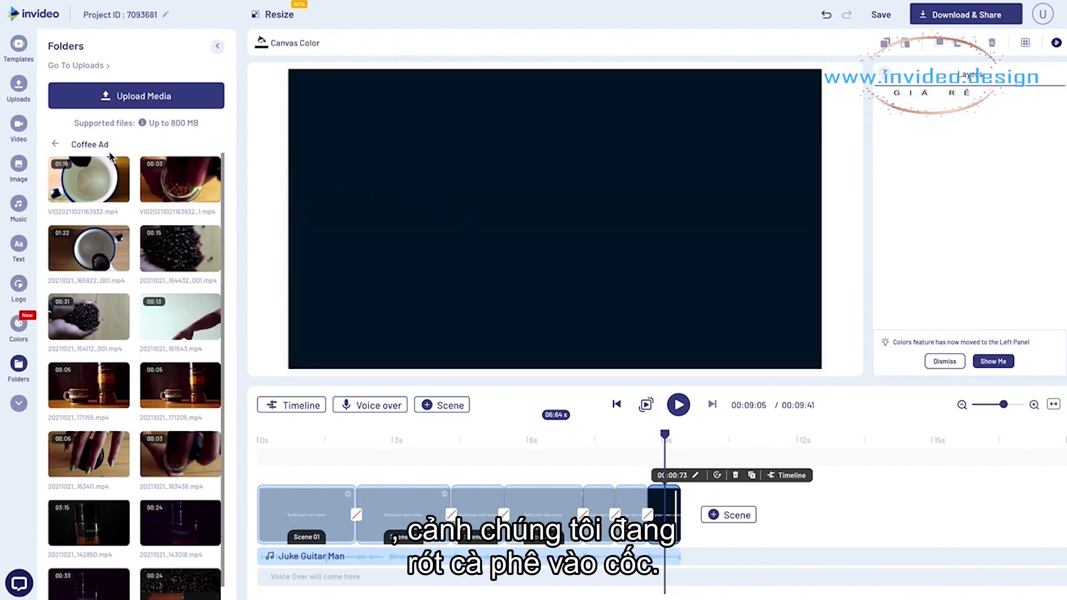
click(95, 171)
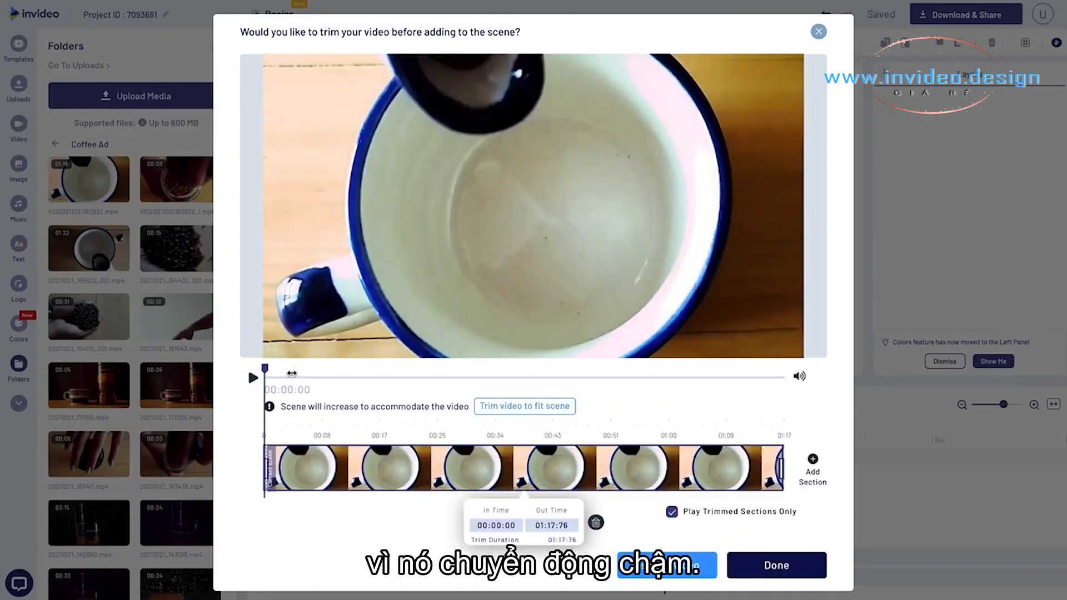
click(291, 372)
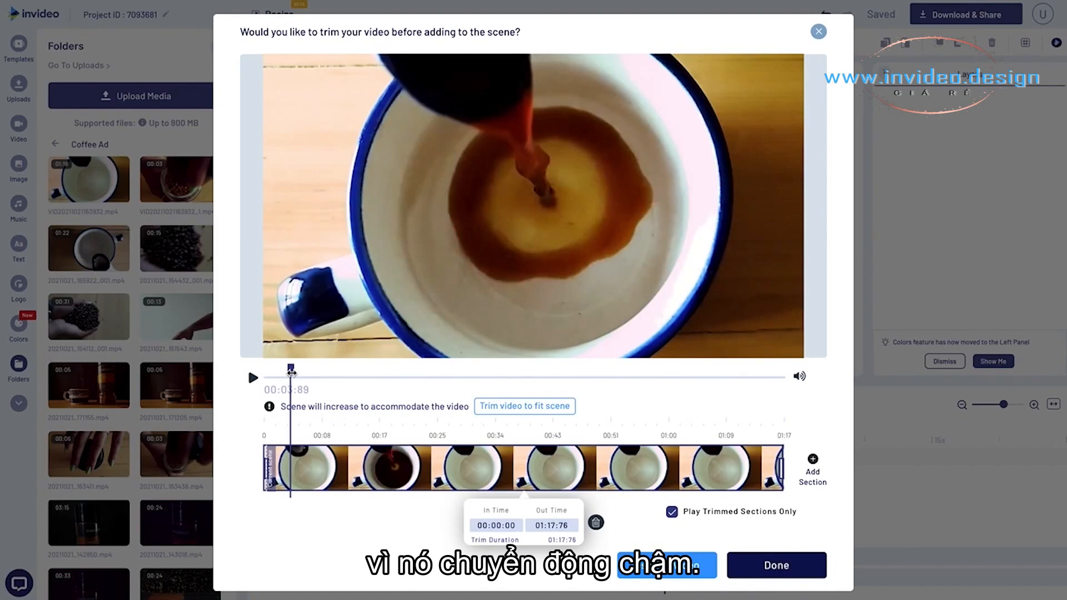
drag(291, 370, 327, 369)
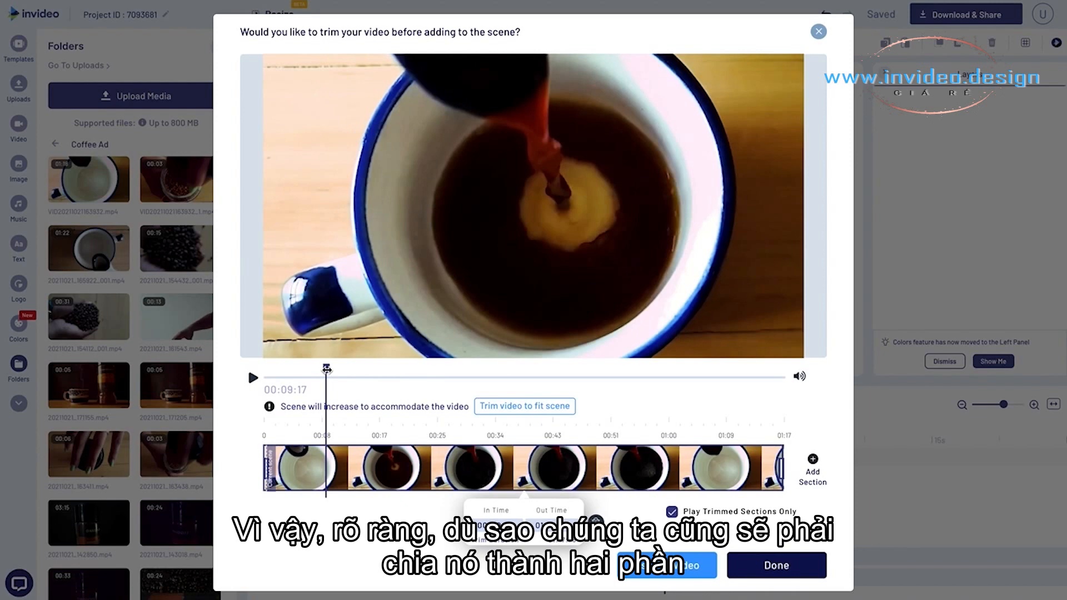
drag(326, 369, 286, 369)
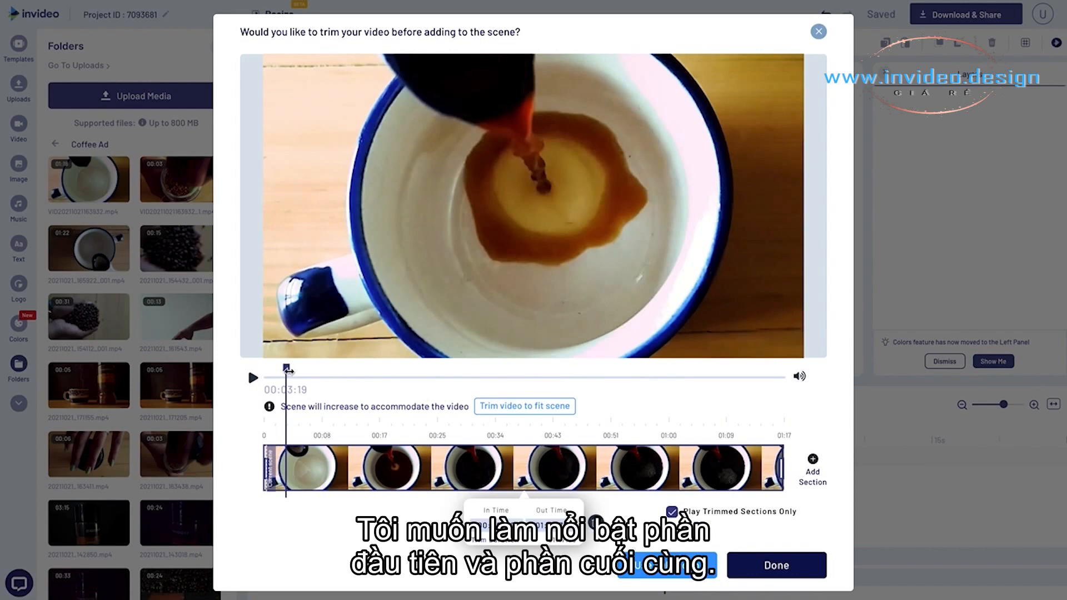
drag(287, 369, 273, 370)
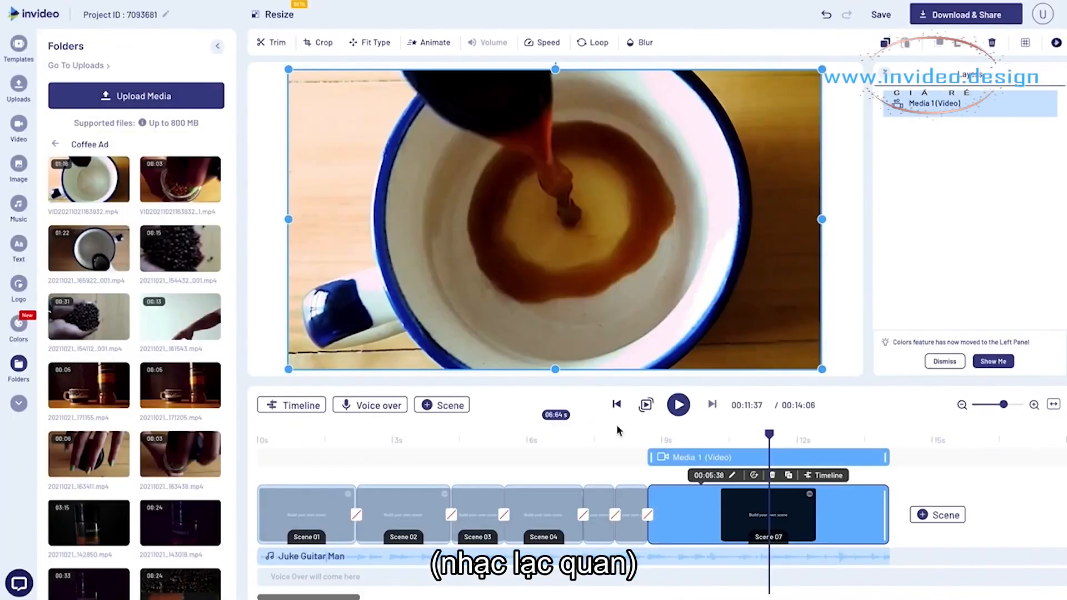
- Play back from Scene 05, then shorten Scene 07 to 1.37 seconds on the beat and duplicate it as the eighth scene
click(612, 440)
key(space)
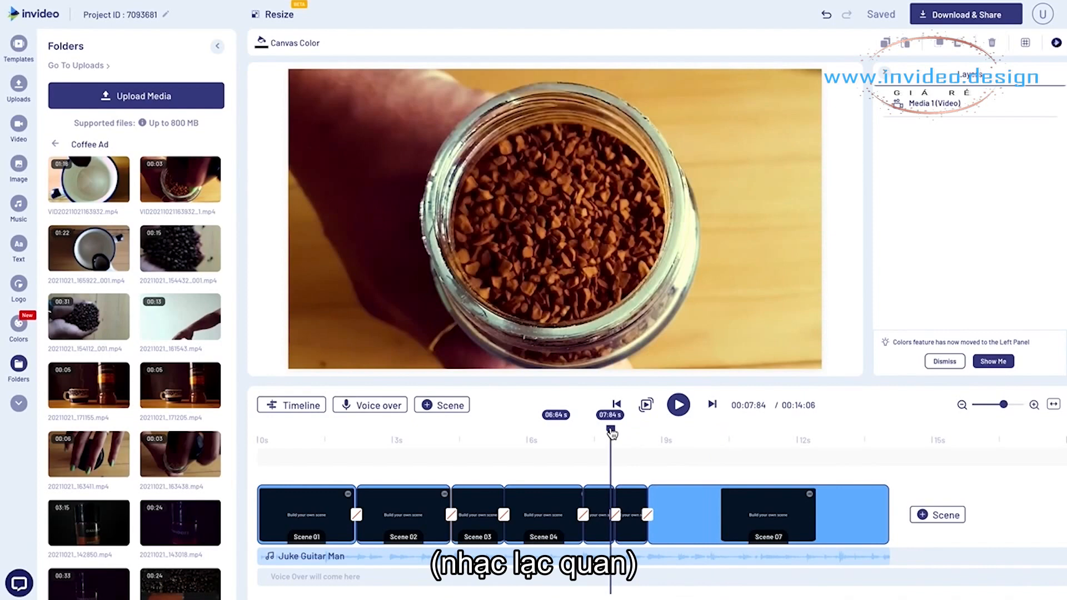
key(space)
click(709, 439)
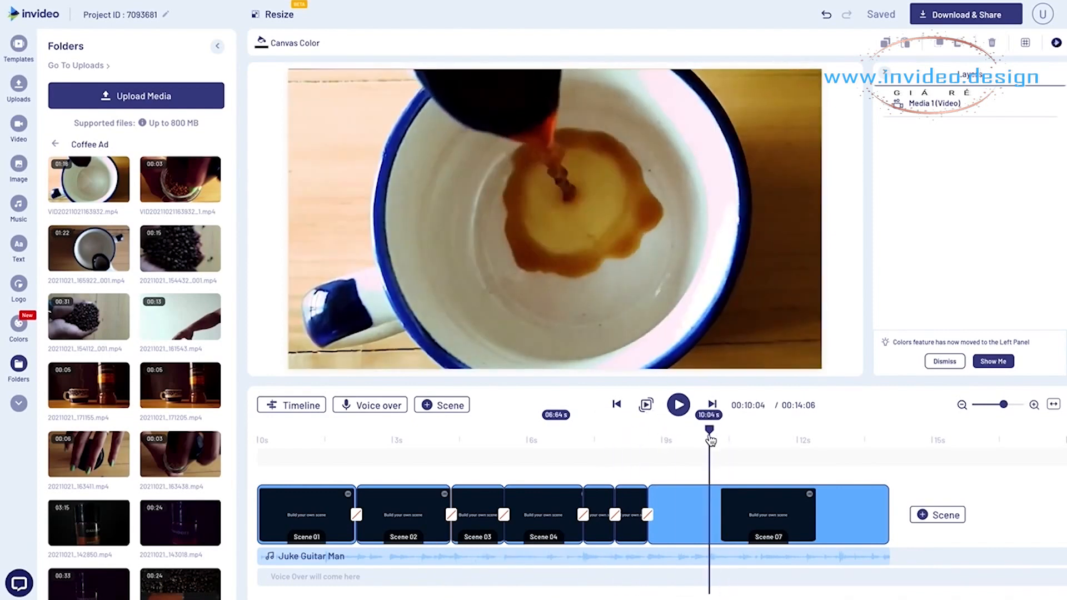
click(878, 514)
drag(885, 515, 708, 515)
click(750, 475)
click(614, 330)
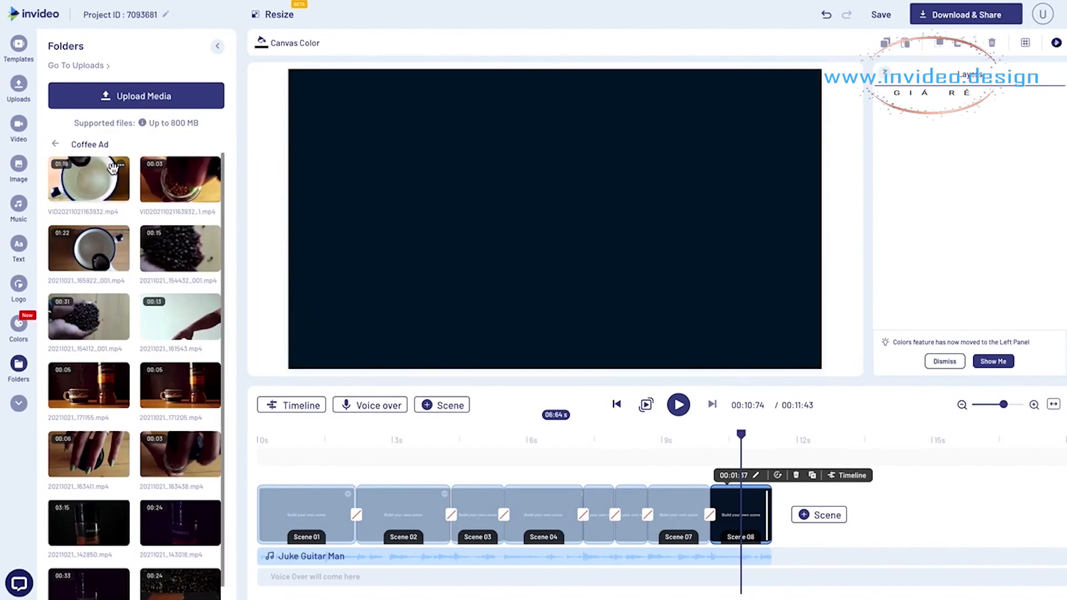
- Fill Scene 08 with VID20211021163932.mp4, trimmed to a 5.67-second section where the cup is nearly full, and preview the cut from Scene 07
click(113, 168)
click(704, 378)
drag(704, 381, 561, 370)
drag(266, 469, 562, 469)
drag(561, 368, 594, 368)
drag(780, 469, 597, 473)
click(776, 565)
click(679, 433)
key(space)
key(space)
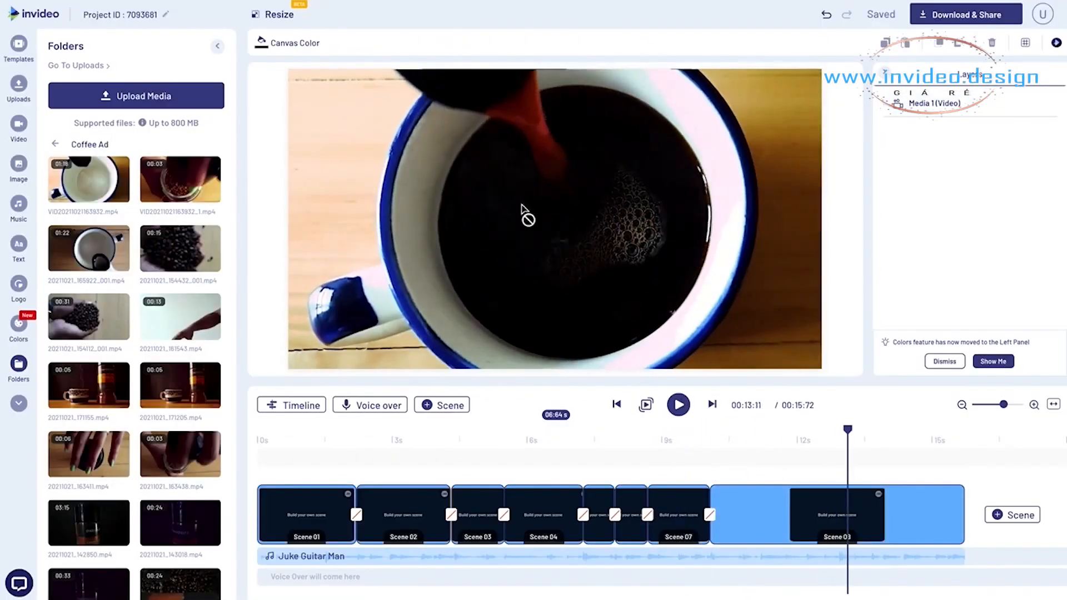
- Crop the Scene 08 video to a close-up of the foam and falling coffee inside the cup
click(563, 207)
click(319, 49)
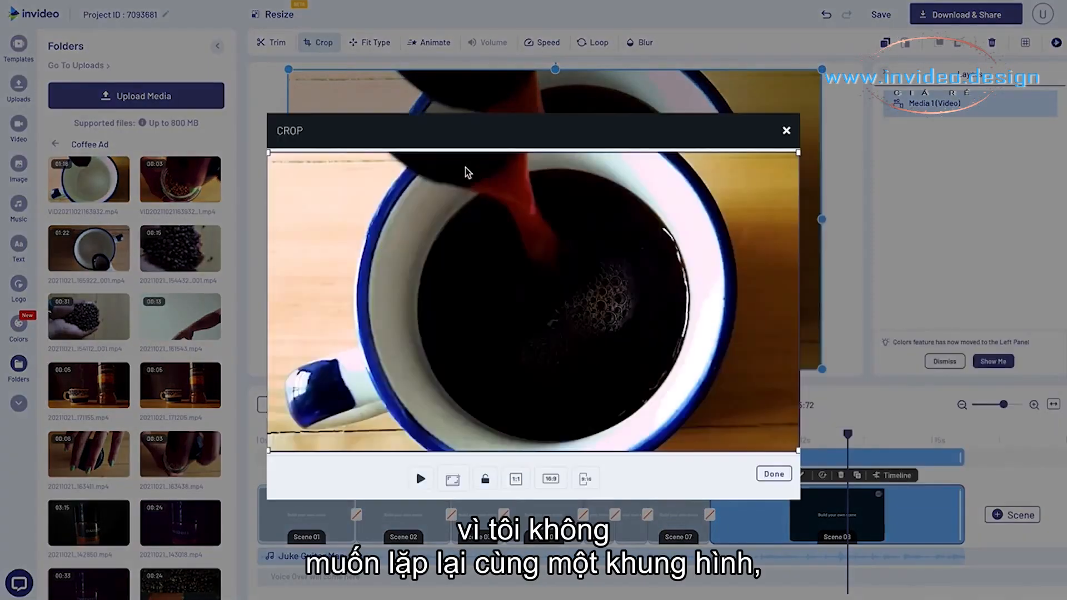
drag(270, 156, 548, 289)
drag(427, 235, 447, 245)
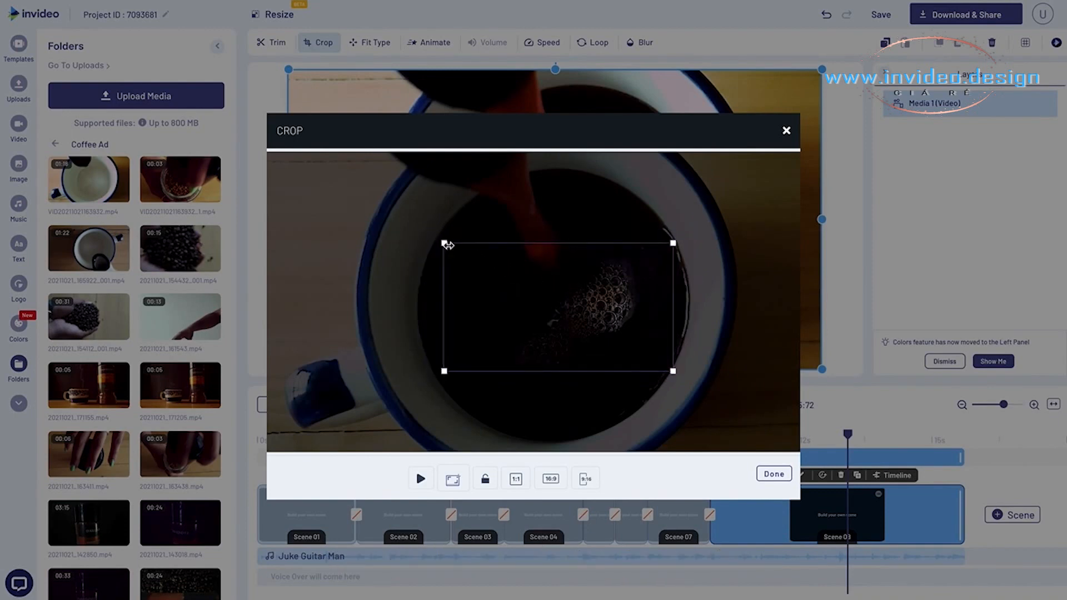
drag(529, 288, 521, 279)
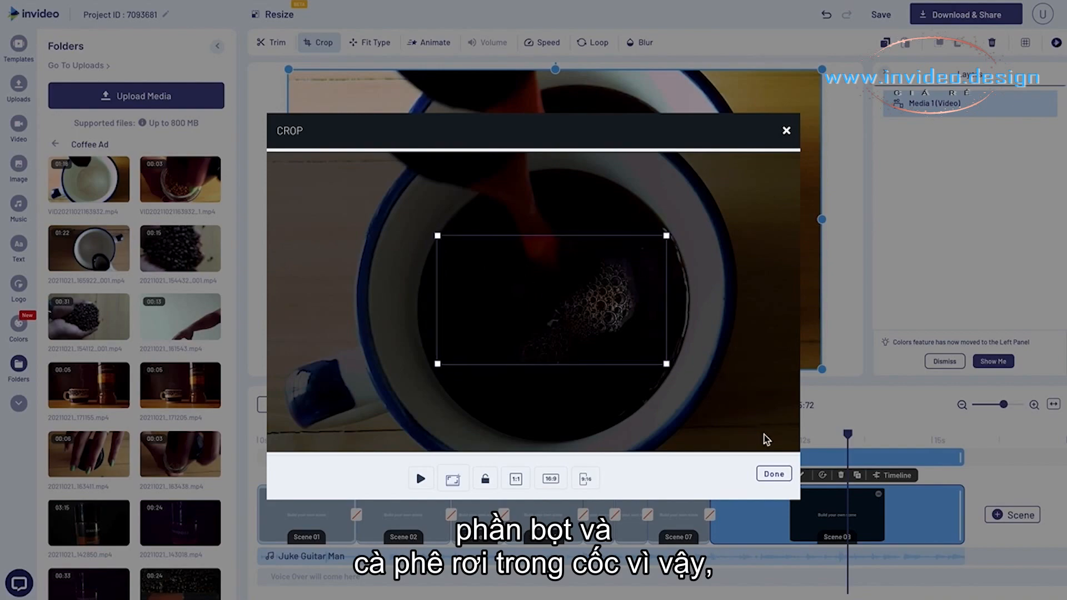
click(772, 473)
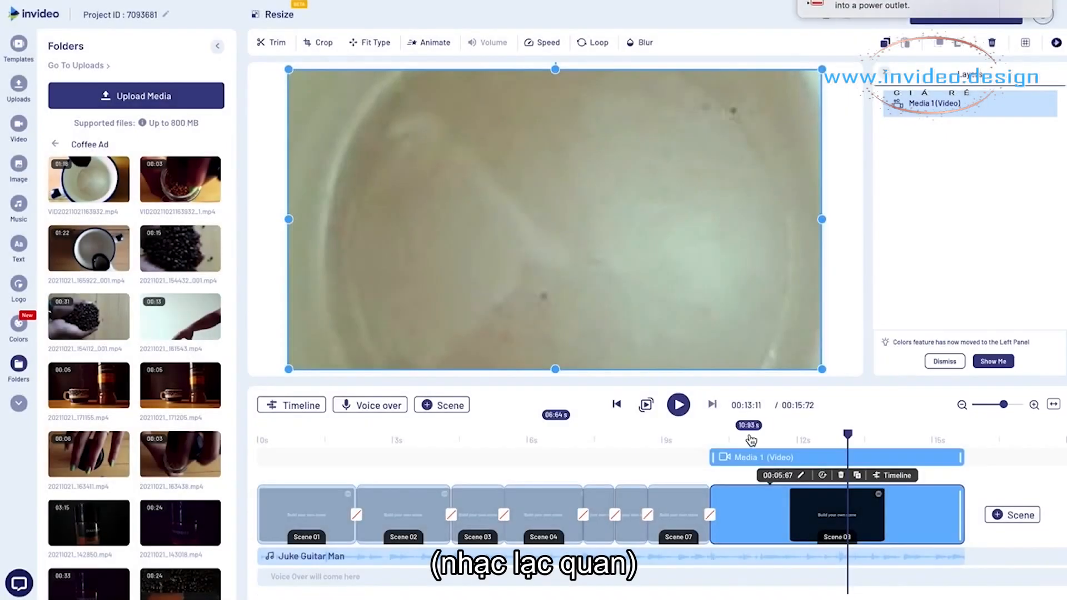
- Shorten Scene 08 to 2.85 seconds to match the music and duplicate it as the ninth scene
click(694, 439)
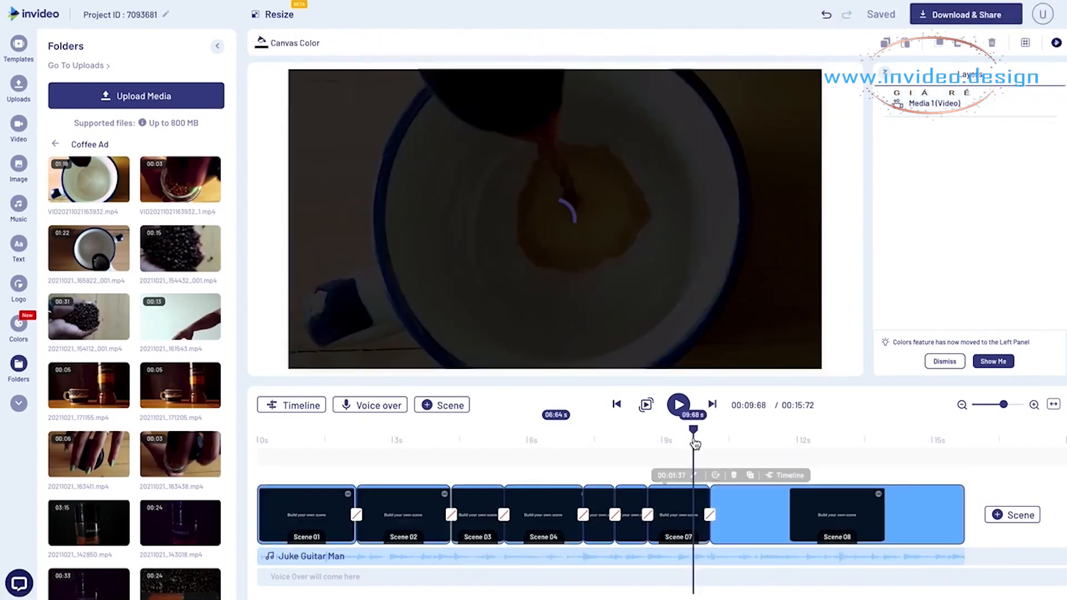
click(839, 436)
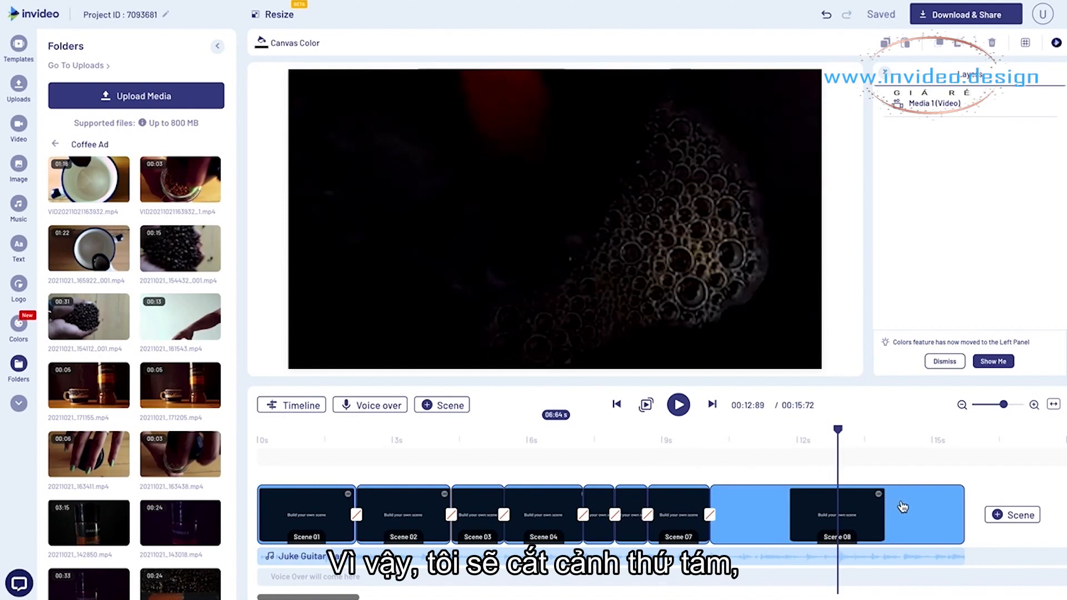
click(915, 514)
drag(960, 515, 834, 519)
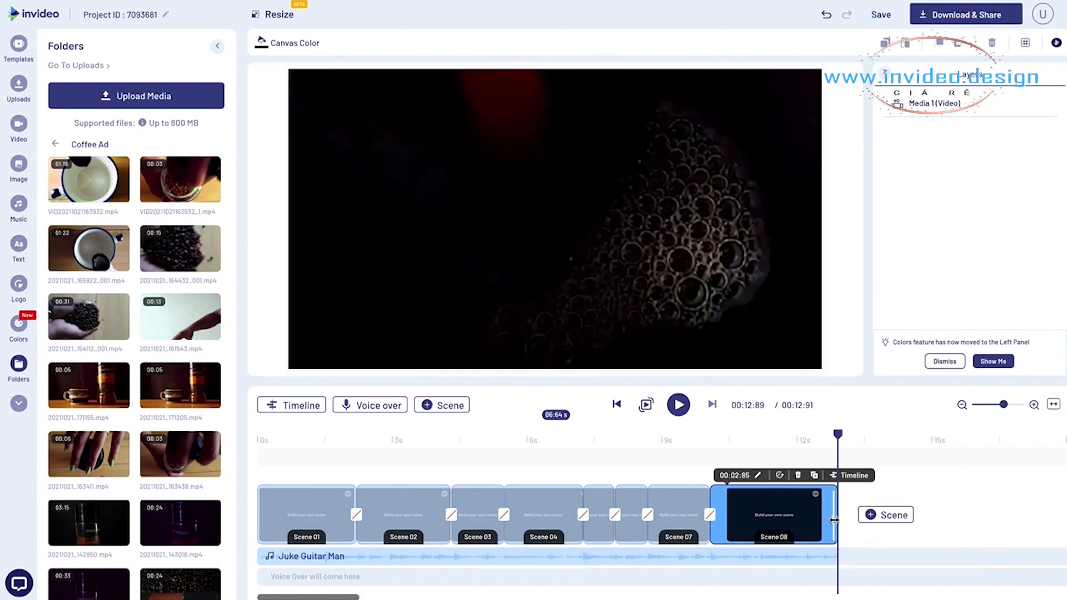
click(814, 476)
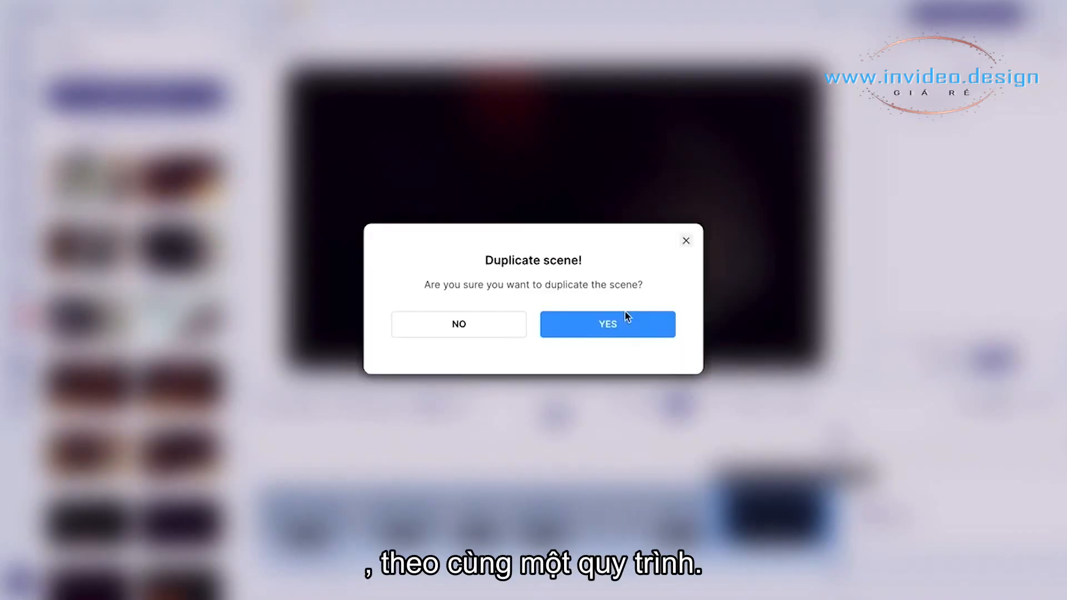
click(627, 321)
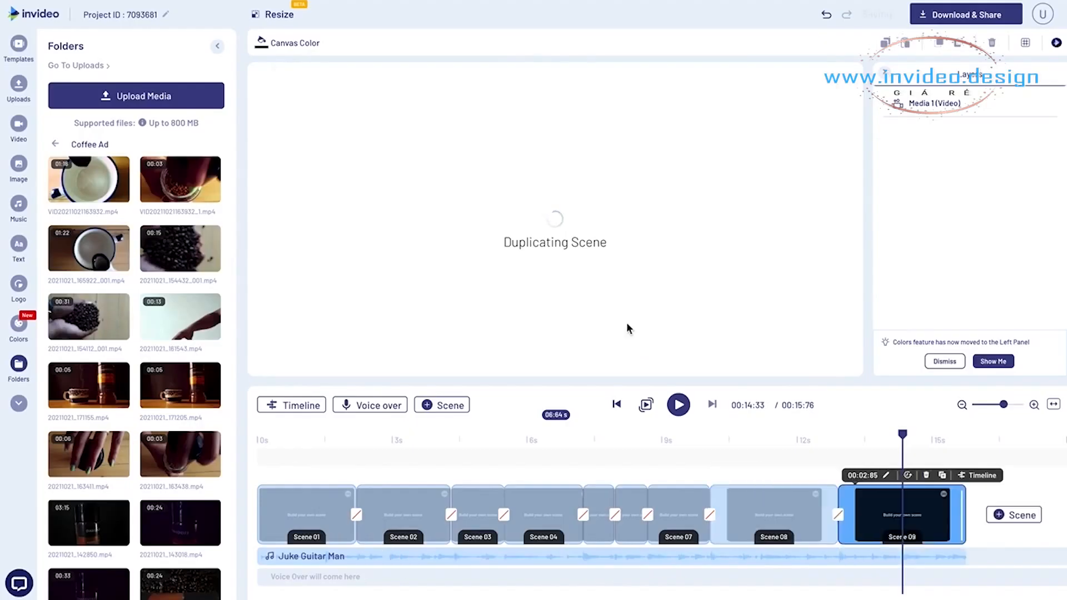
- Set Scene 09's duration to 1 second and delete the video it contains
click(865, 476)
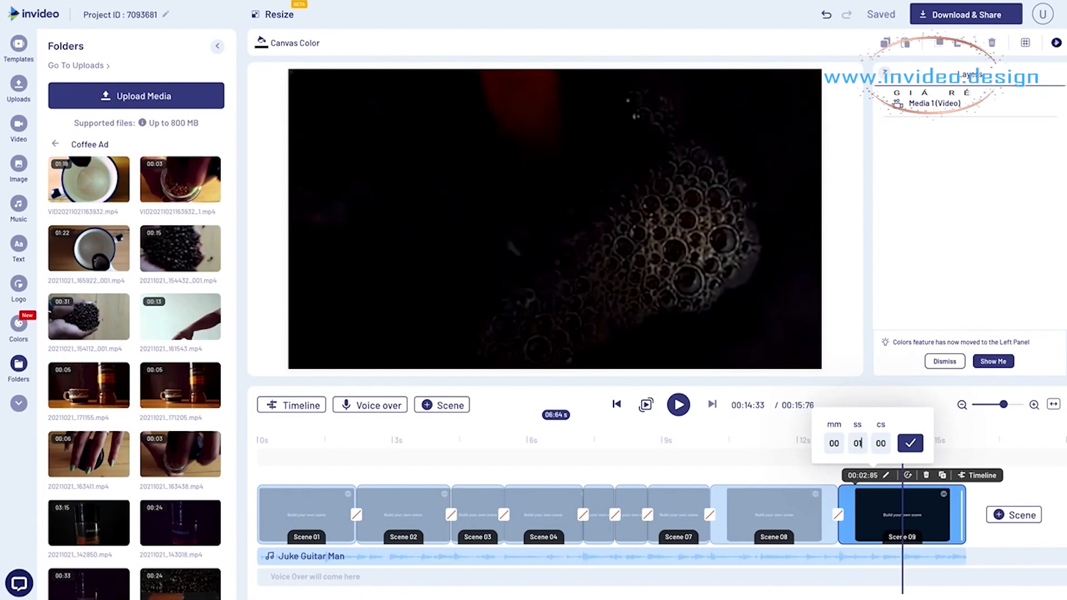
key(Return)
click(676, 277)
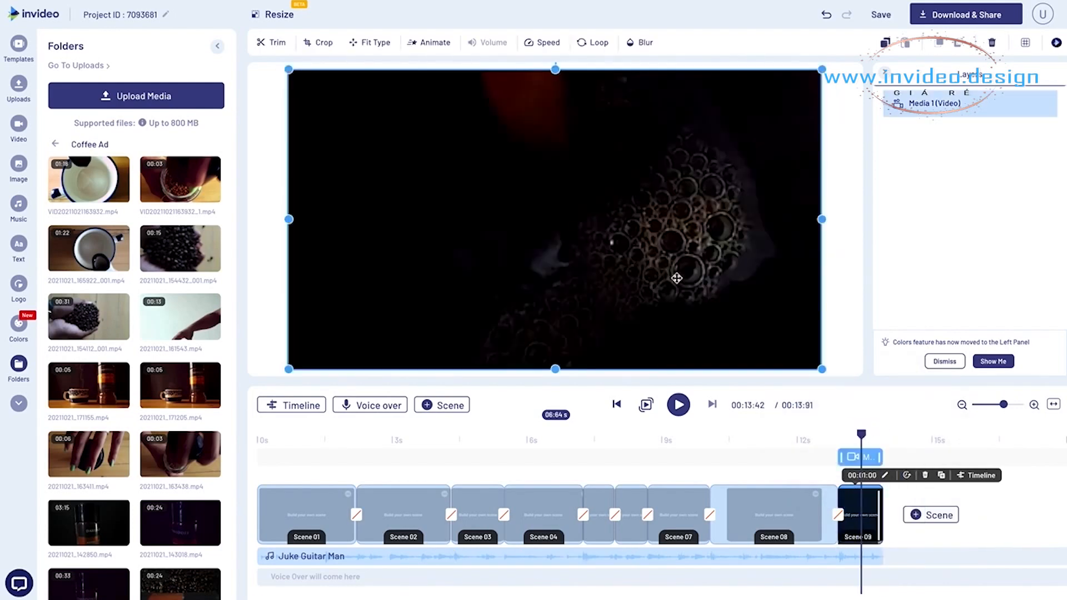
key(Delete)
- Add the steaming cup and coffee jar clip 20211021_171155.mp4 to Scene 09, trimmed from 00:00:55 to 00:03:10
scroll(211, 372, down, 2)
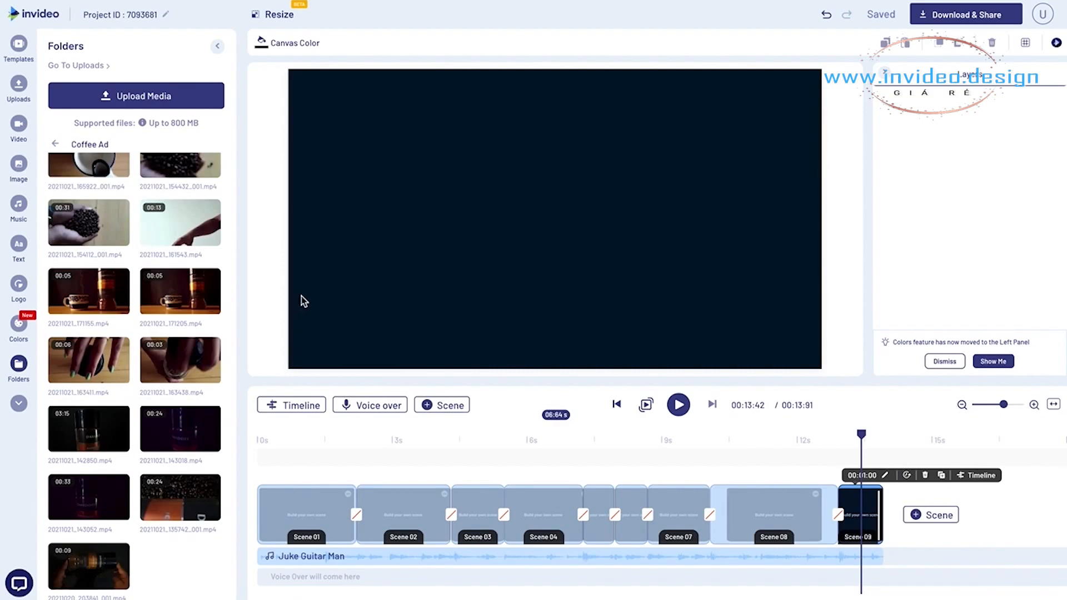
click(95, 293)
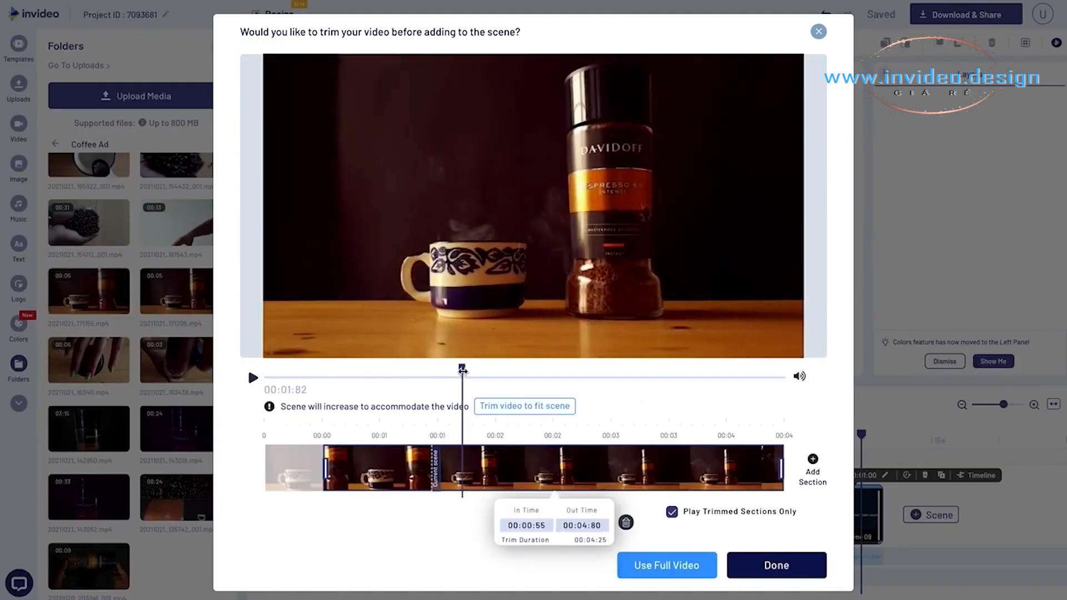
drag(464, 376, 599, 382)
drag(780, 468, 597, 468)
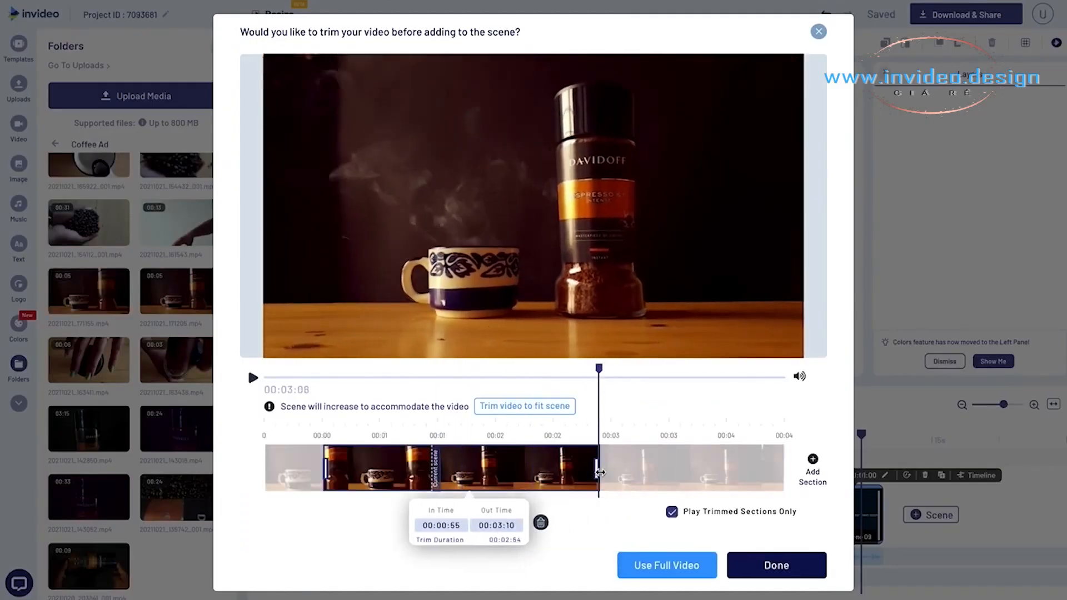
click(759, 564)
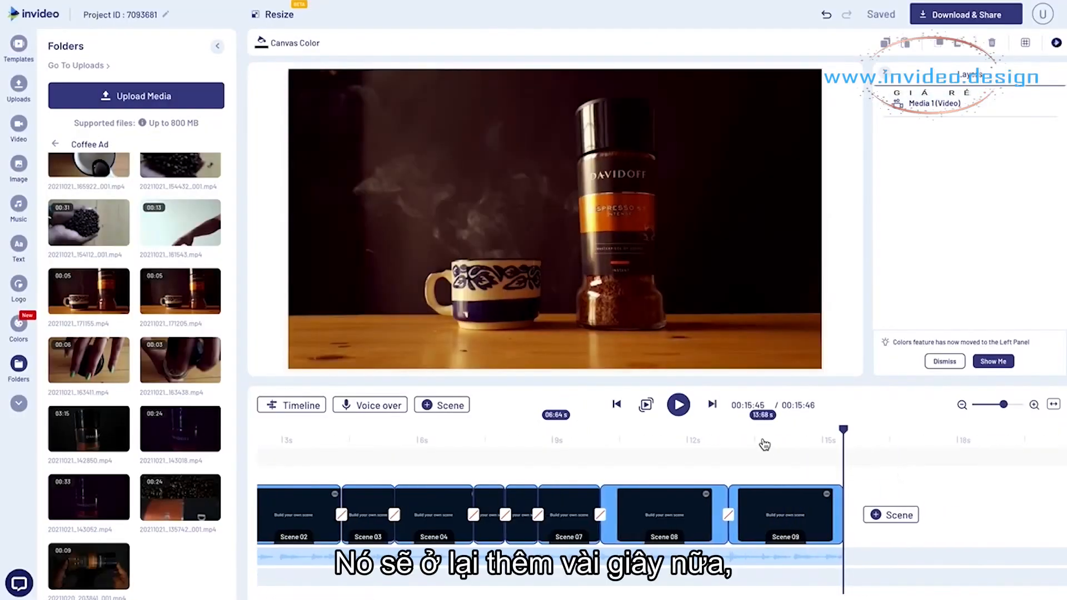
- Extend Scene 09 to 3.38 seconds and play the scene back
click(818, 440)
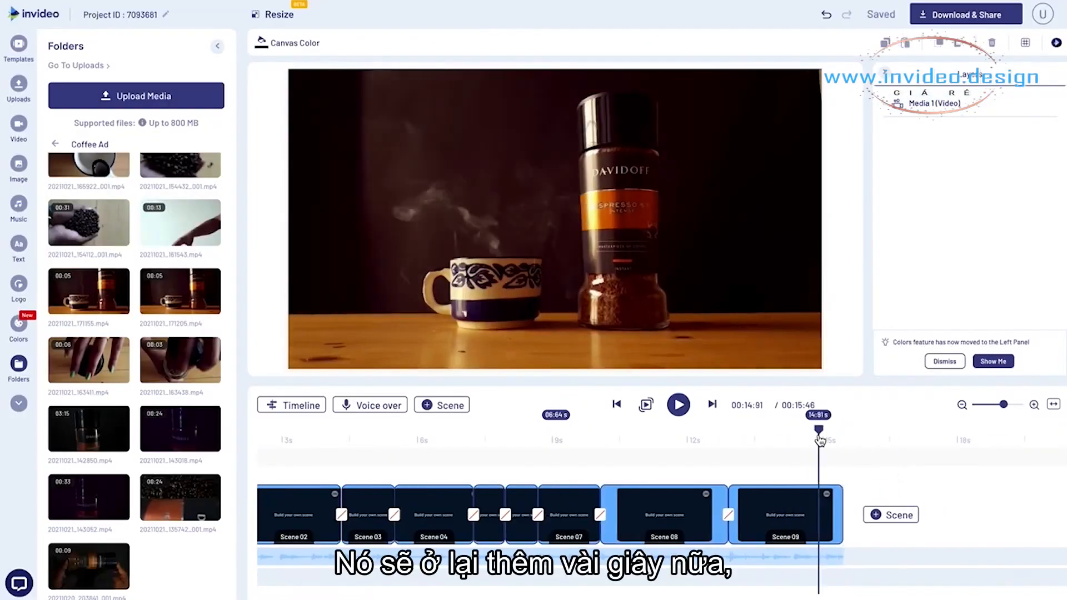
click(832, 518)
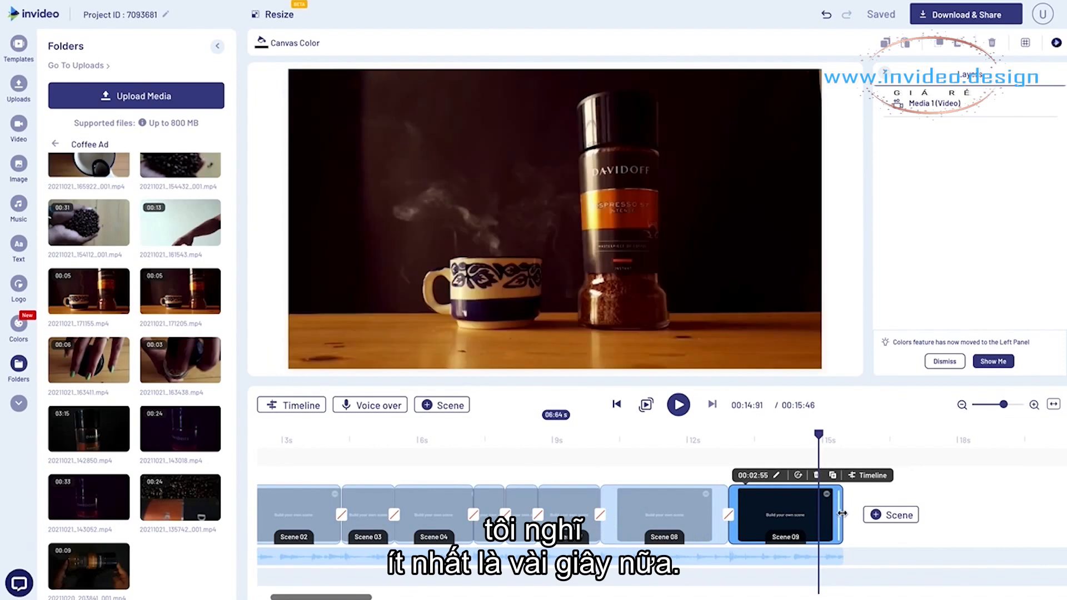
drag(842, 513, 877, 517)
click(750, 443)
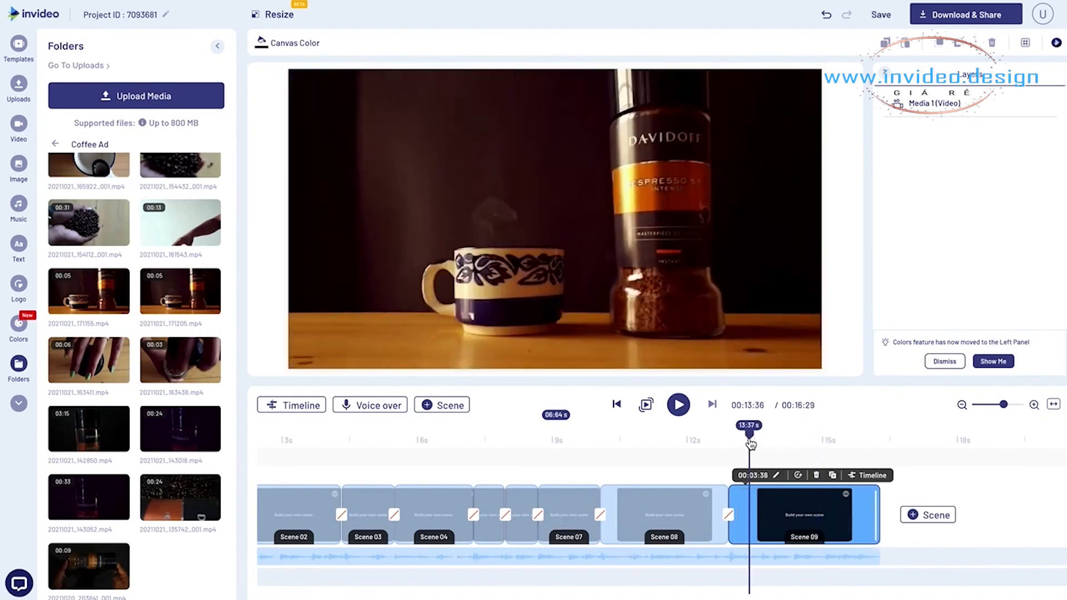
key(space)
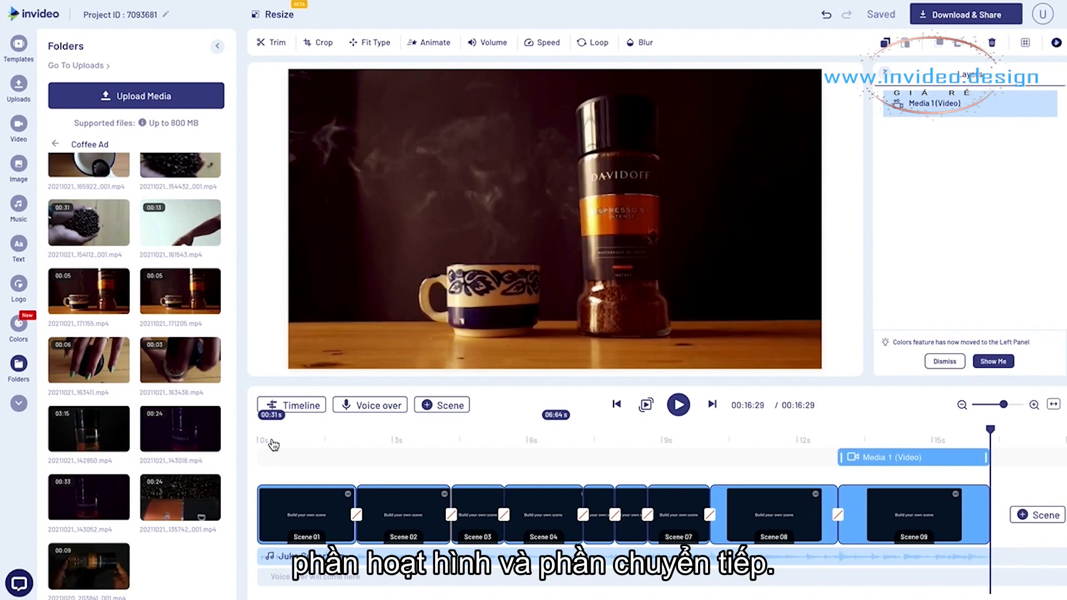
- Review the opening scenes and apply the Bounce In entrance animation to the Scene 02 video
click(284, 433)
mouse_move(284, 433)
mouse_down()
mouse_move(272, 432)
mouse_move(317, 441)
mouse_move(287, 440)
mouse_up()
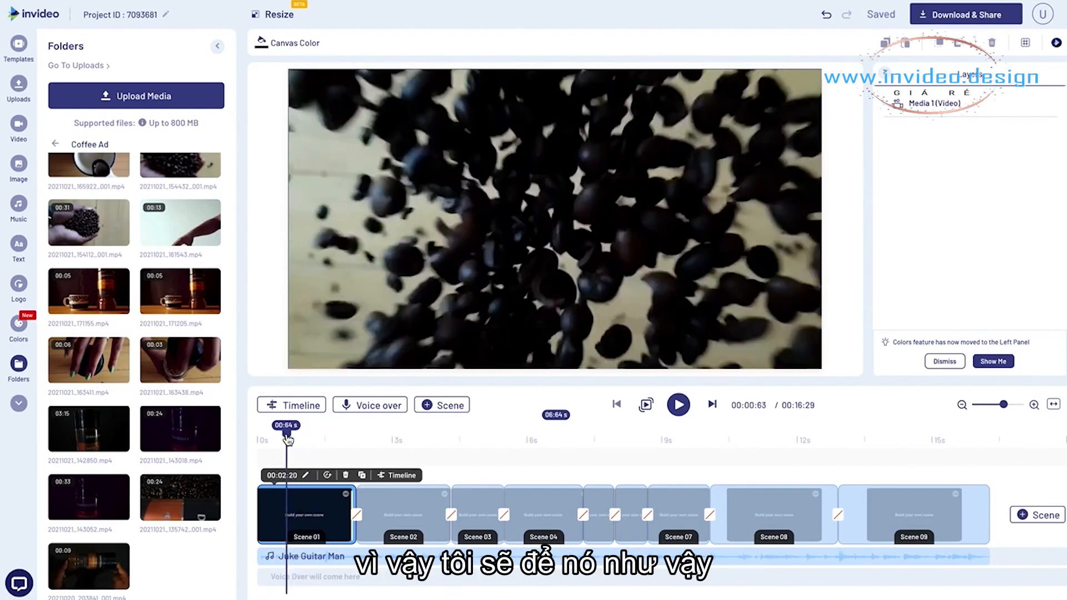
drag(298, 440, 385, 440)
click(411, 247)
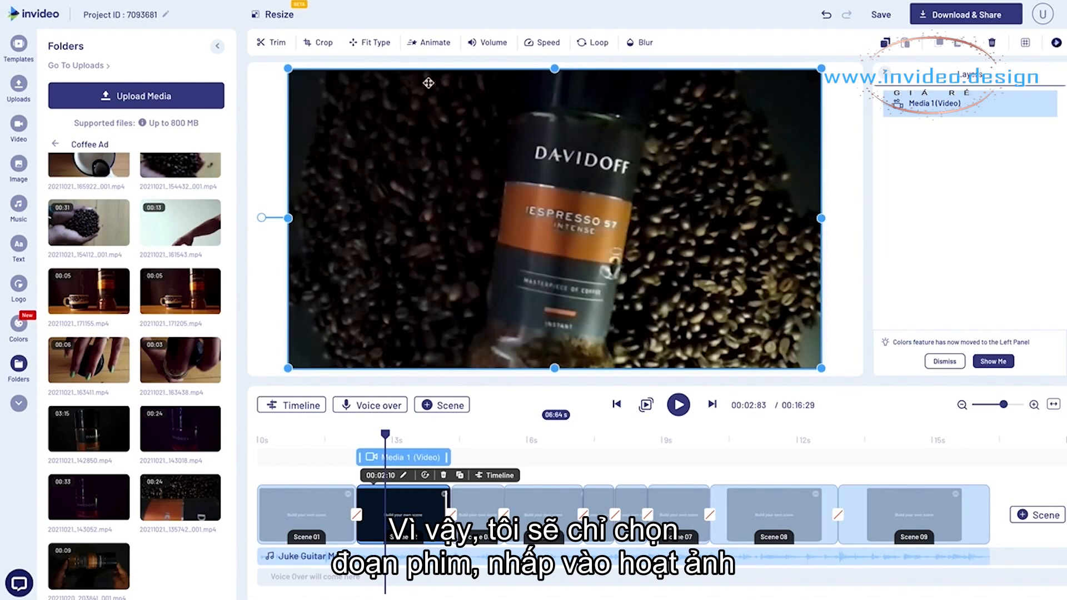
click(428, 50)
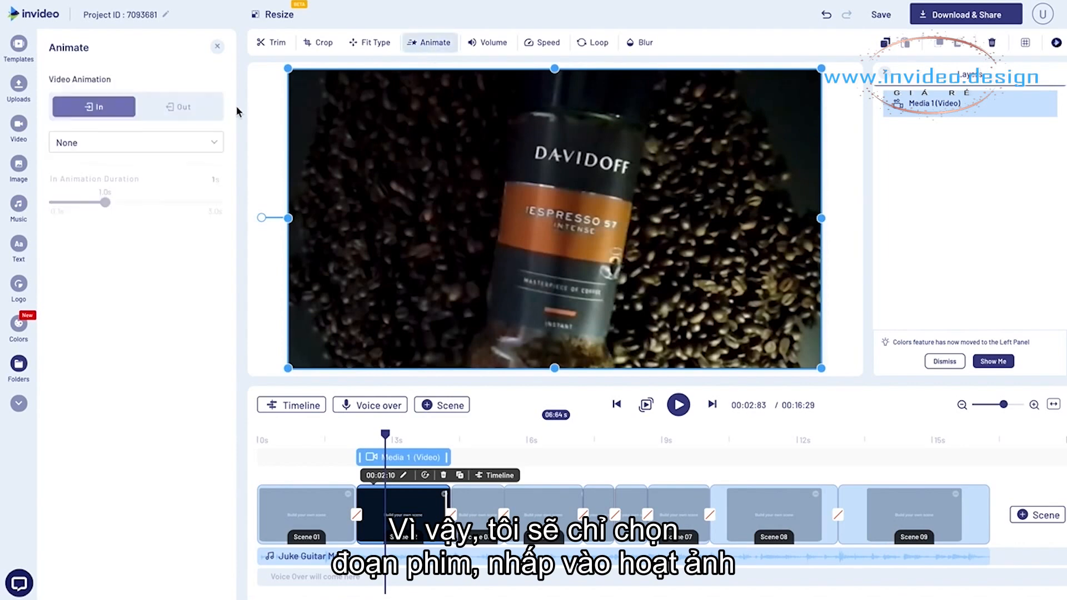
click(165, 147)
scroll(140, 245, down, 3)
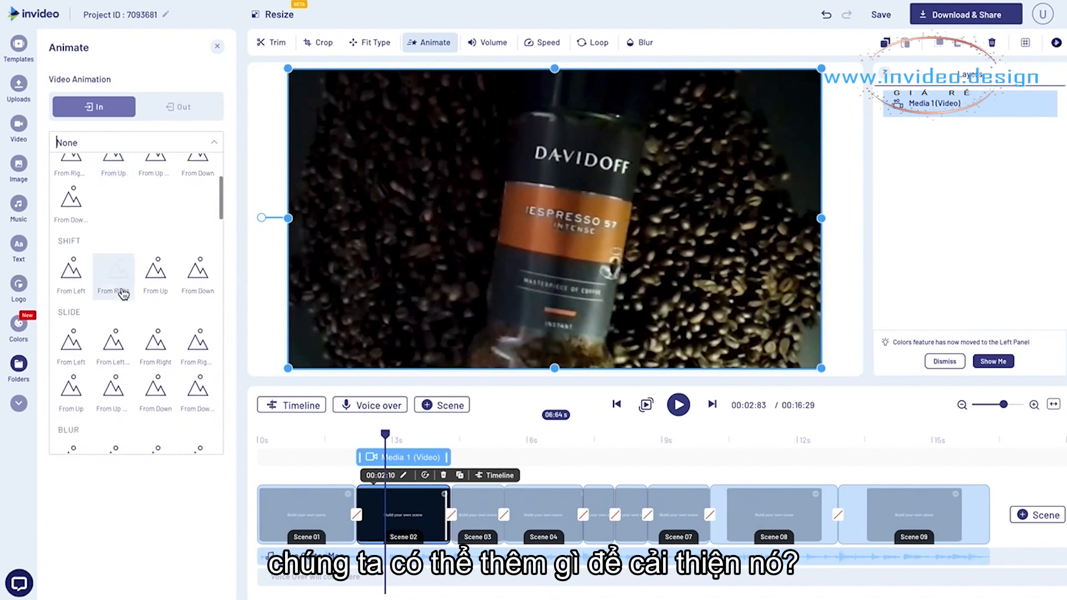
text(boun)
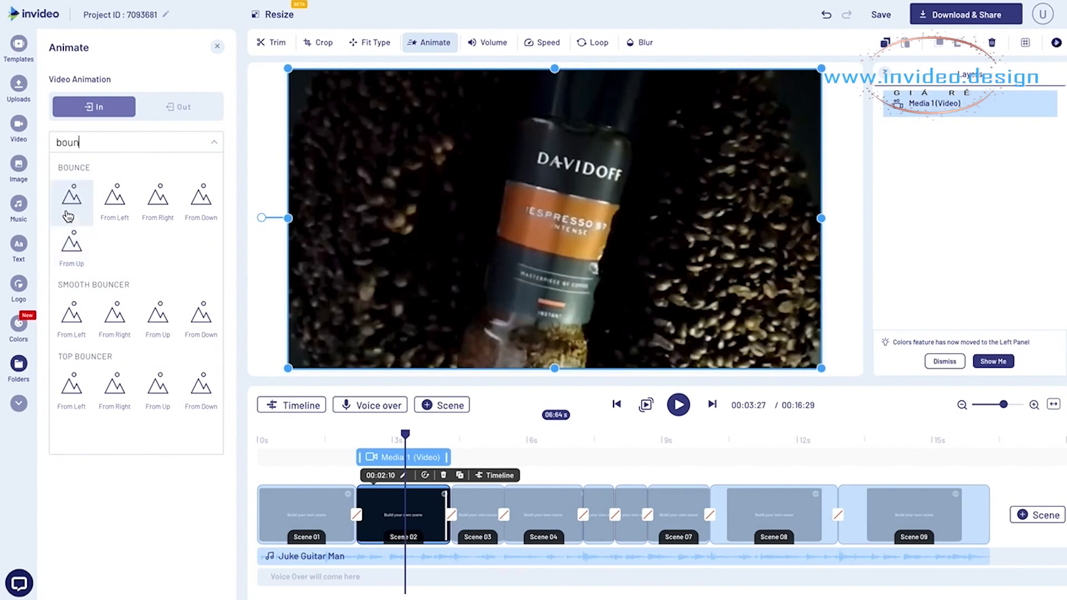
click(69, 214)
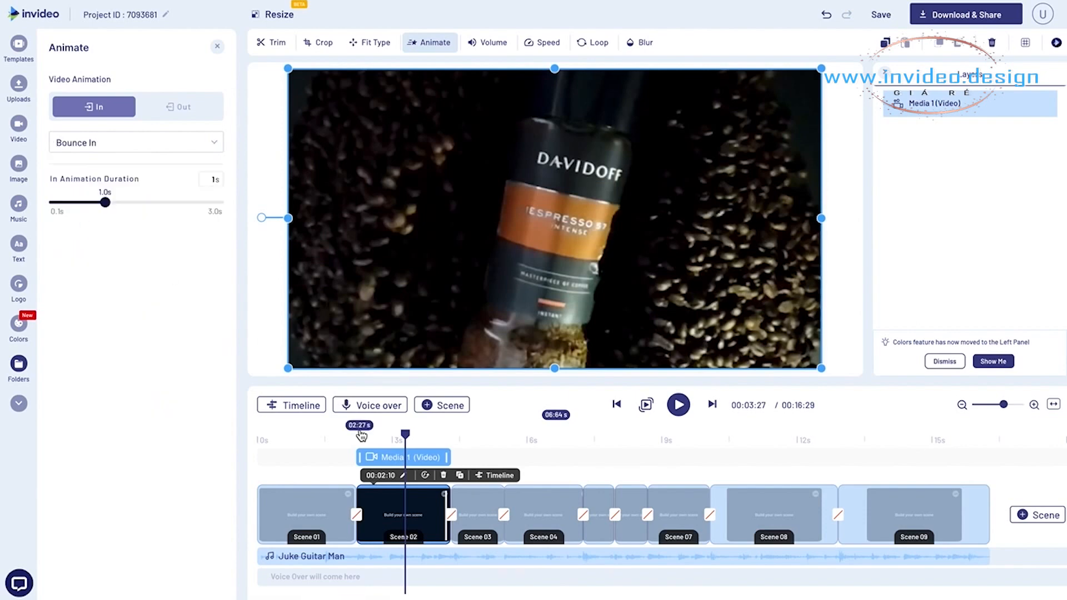
- Play the advert from the opening scenes through to Scene 09 to check the cuts and existing animations
click(311, 437)
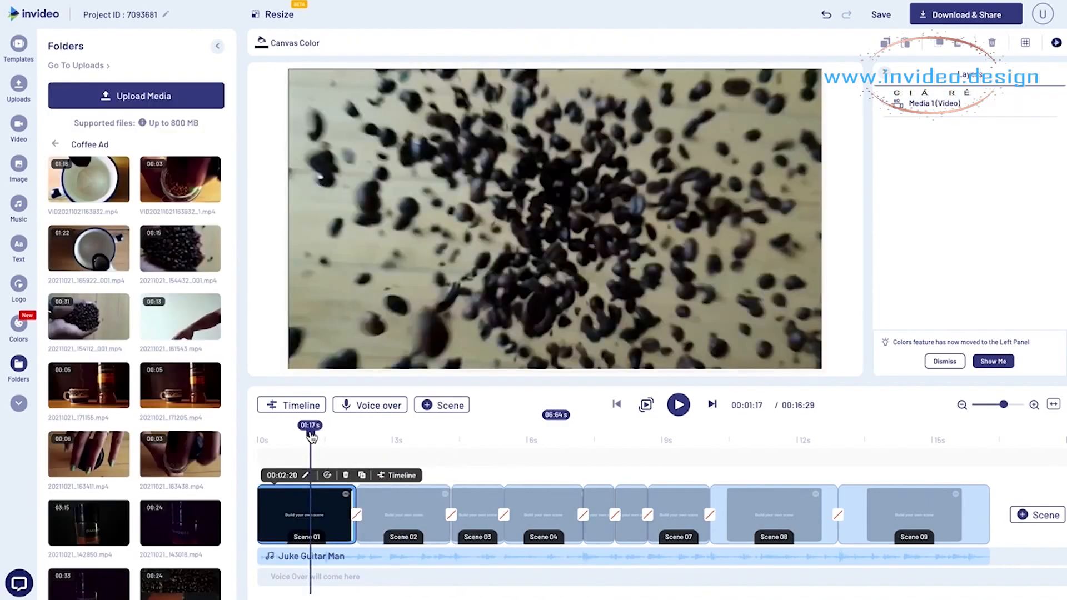
key(space)
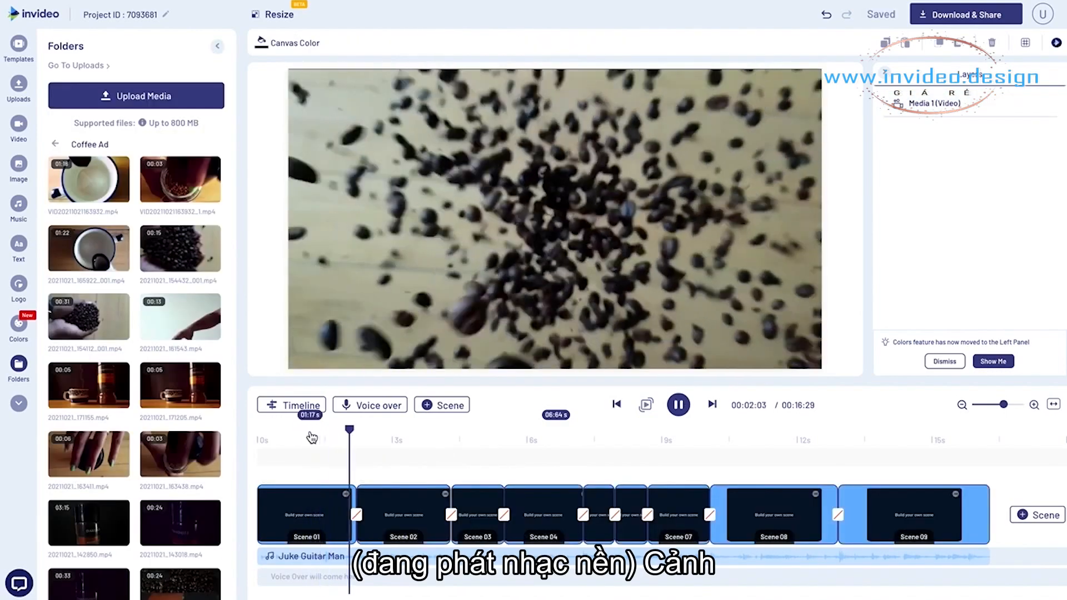
key(space)
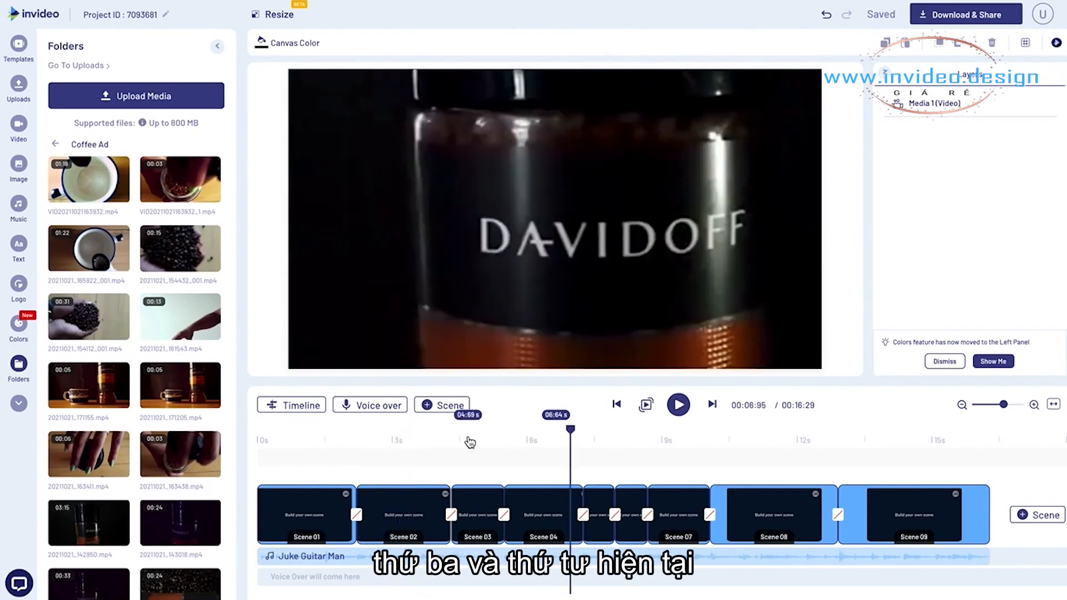
click(472, 442)
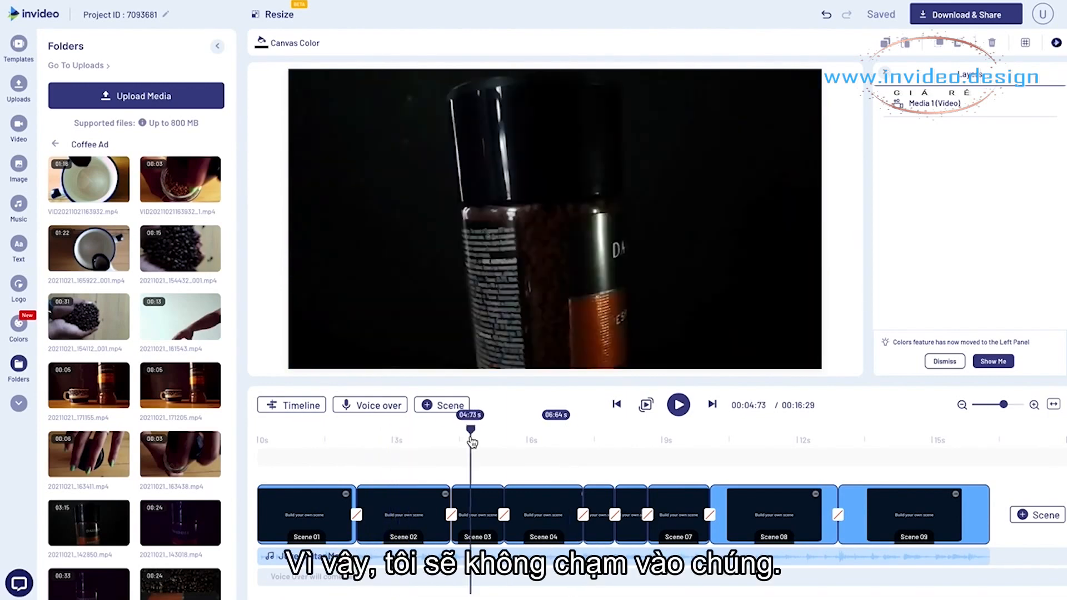
drag(472, 442, 248, 432)
key(space)
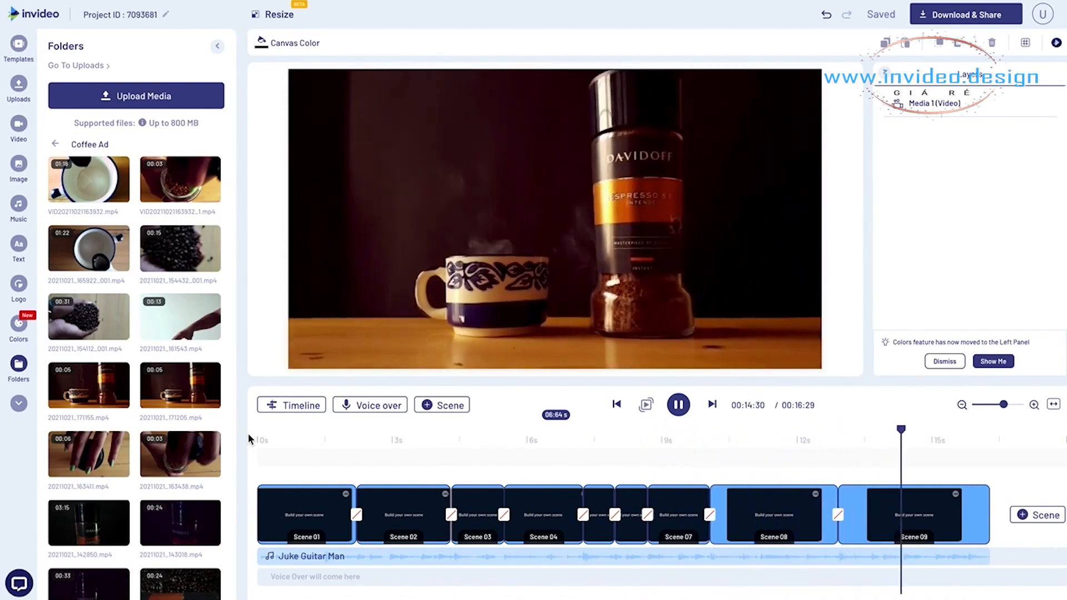
- Apply the Smoke From Right overlay transition between Scene 08 and Scene 09
click(831, 455)
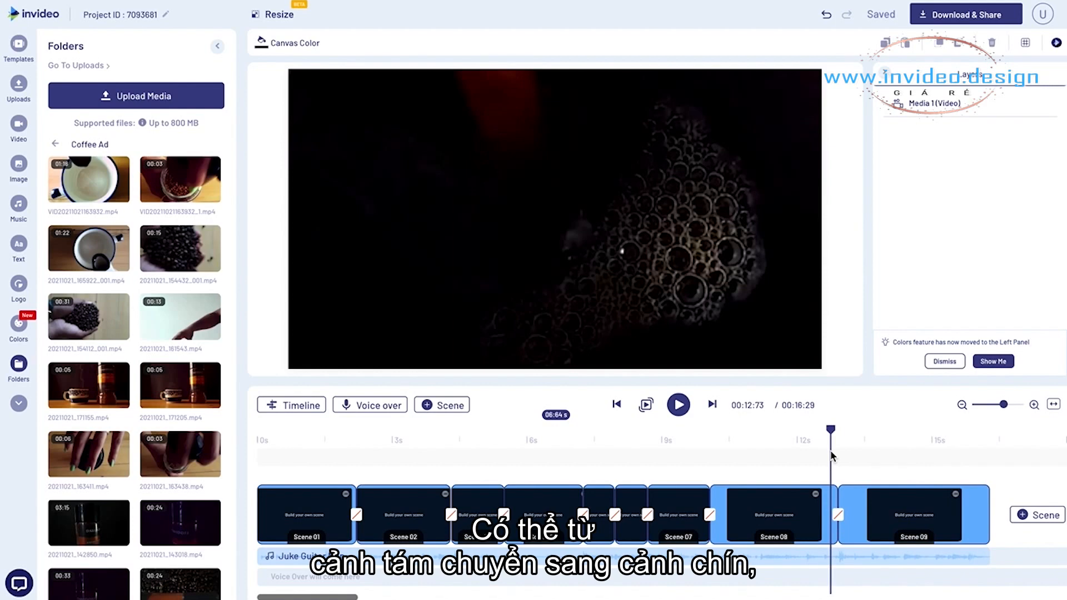
click(841, 440)
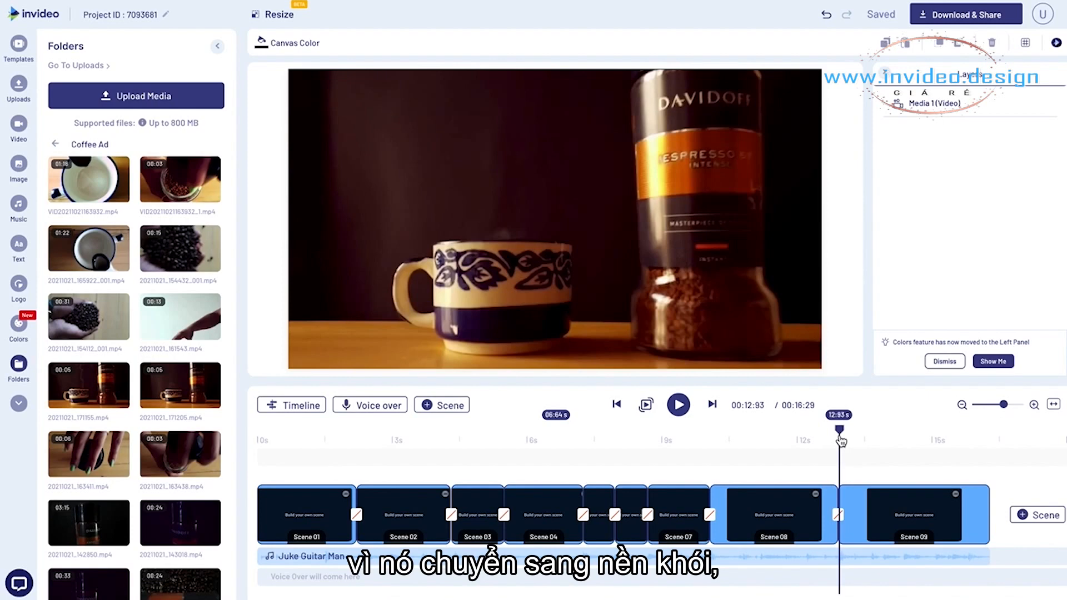
click(840, 517)
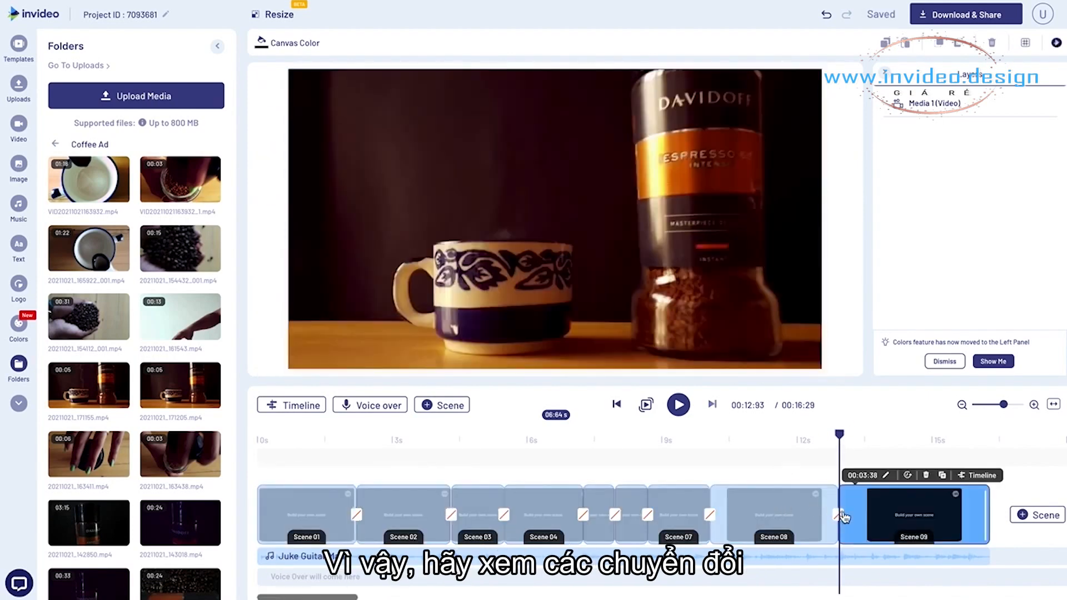
click(839, 515)
scroll(624, 264, down, 10)
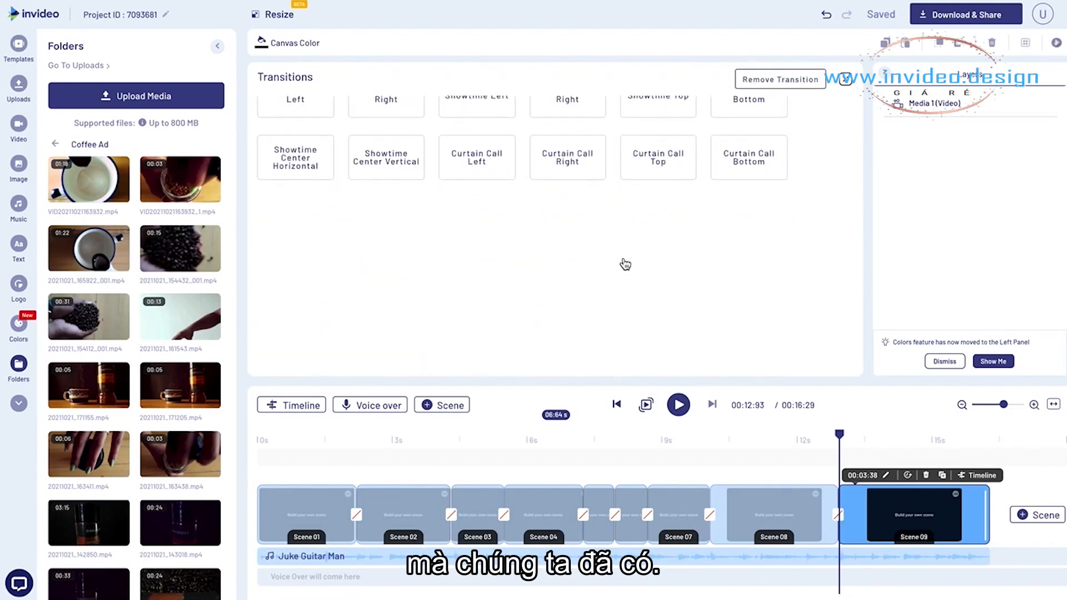
scroll(825, 296, down, 8)
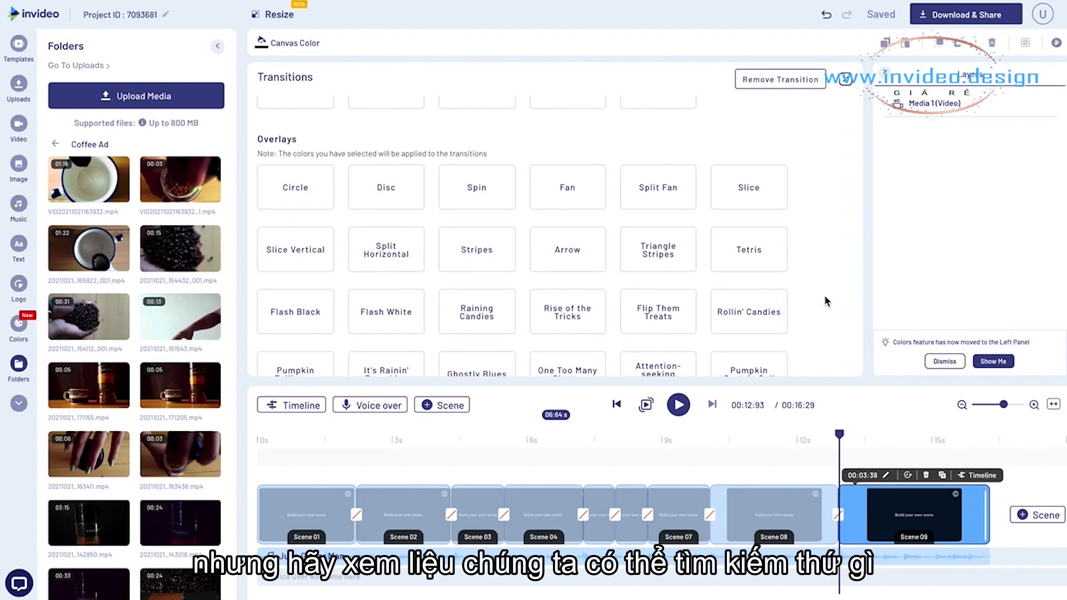
scroll(824, 300, down, 4)
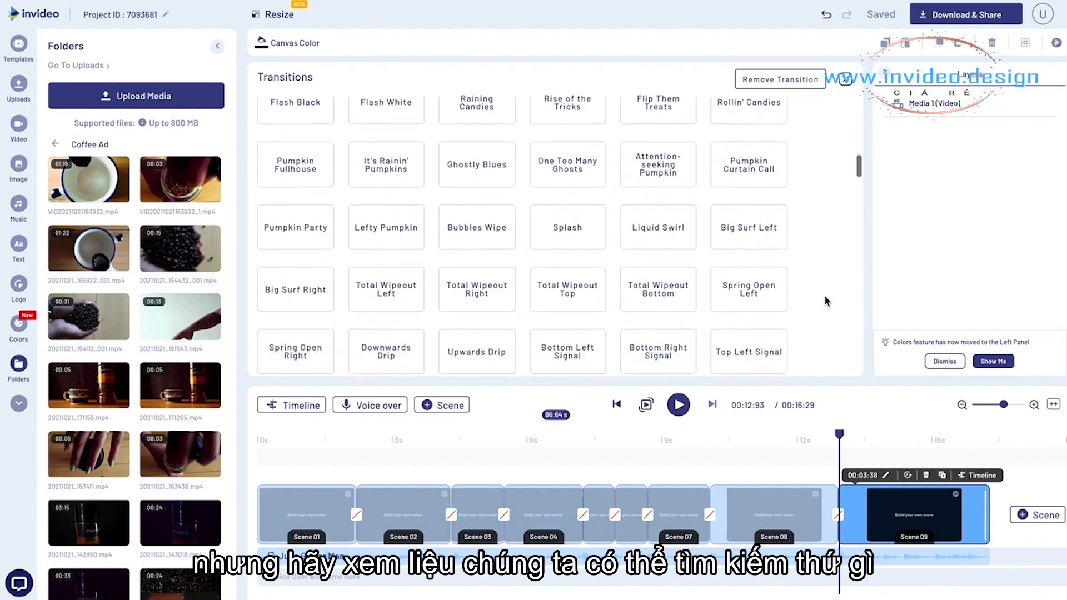
scroll(825, 298, down, 4)
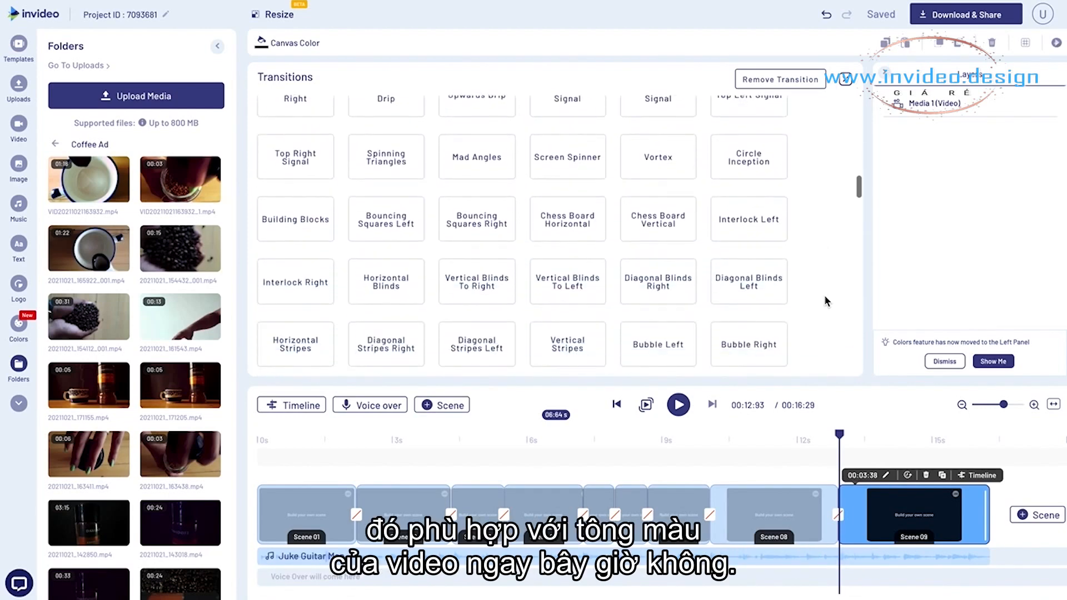
scroll(825, 301, down, 2)
scroll(825, 301, down, 1)
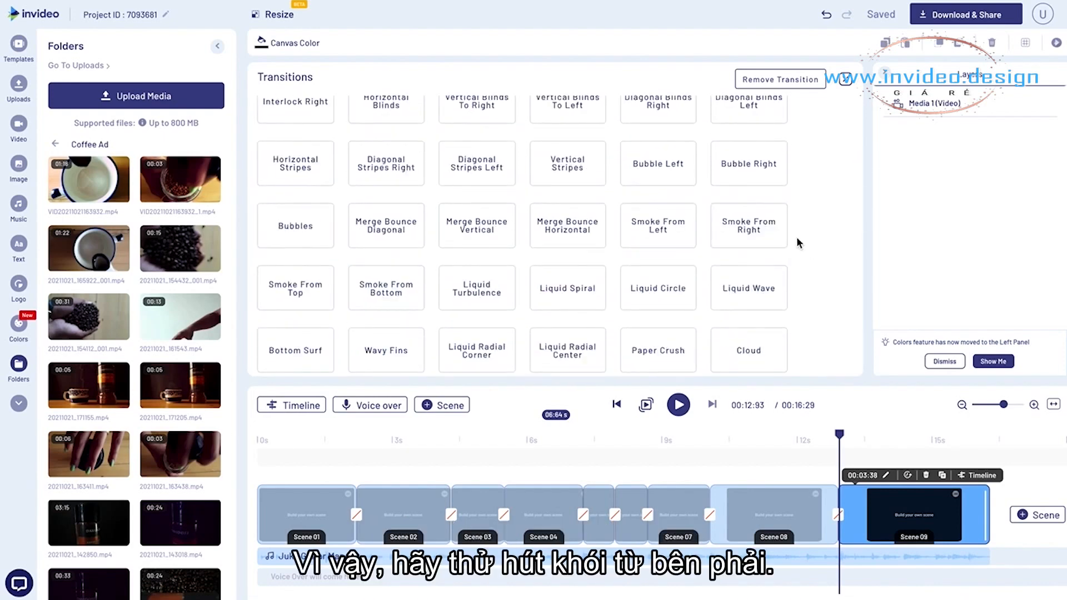
click(749, 227)
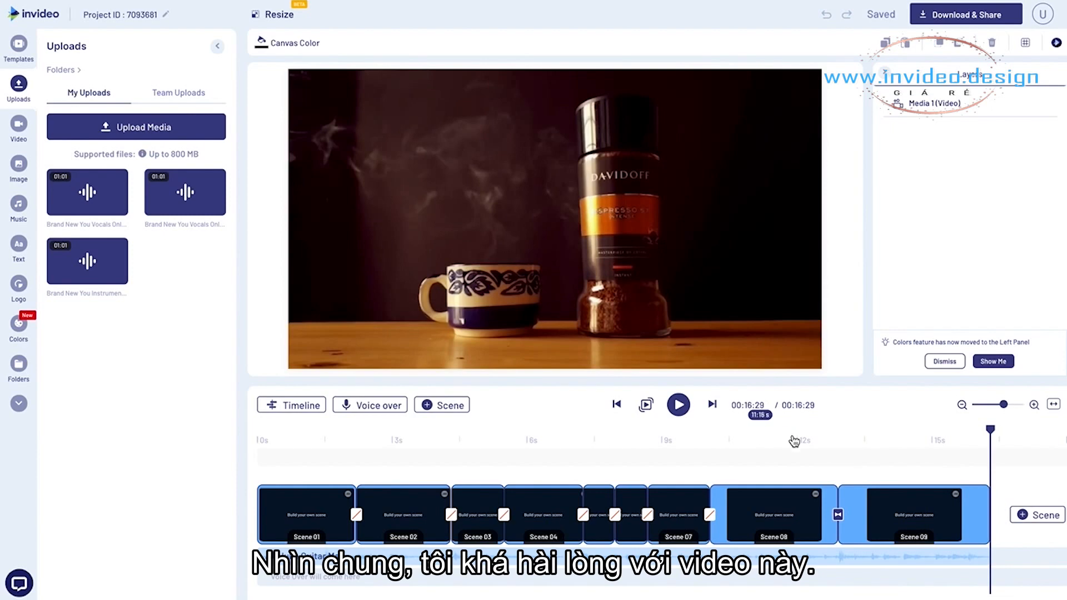
- Add a heading reading "DAVIDOFF" to Scene 09, placed in the dark area above the cup
click(882, 445)
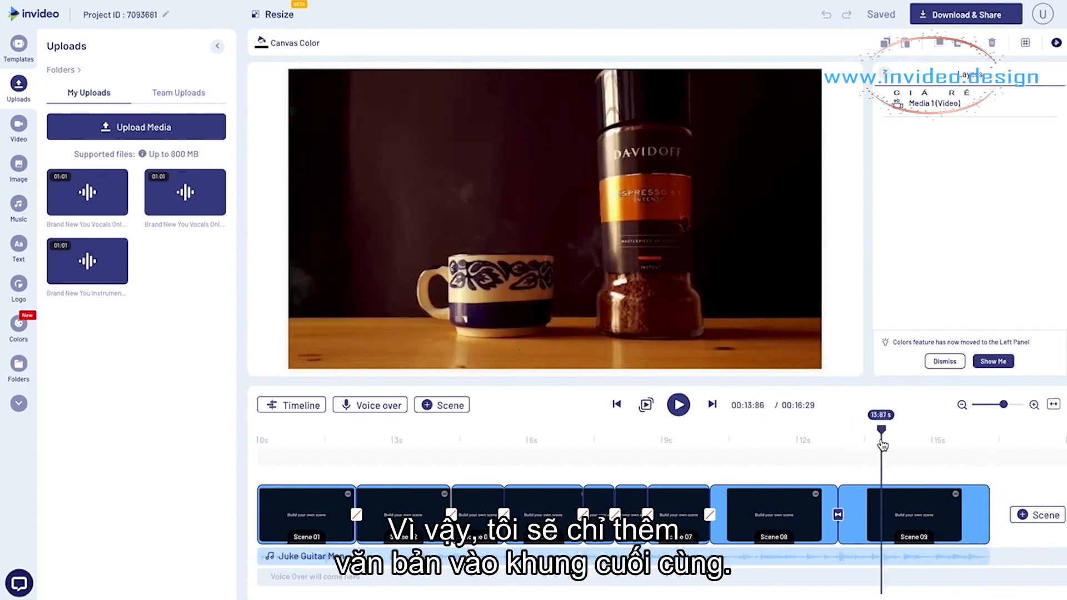
click(891, 515)
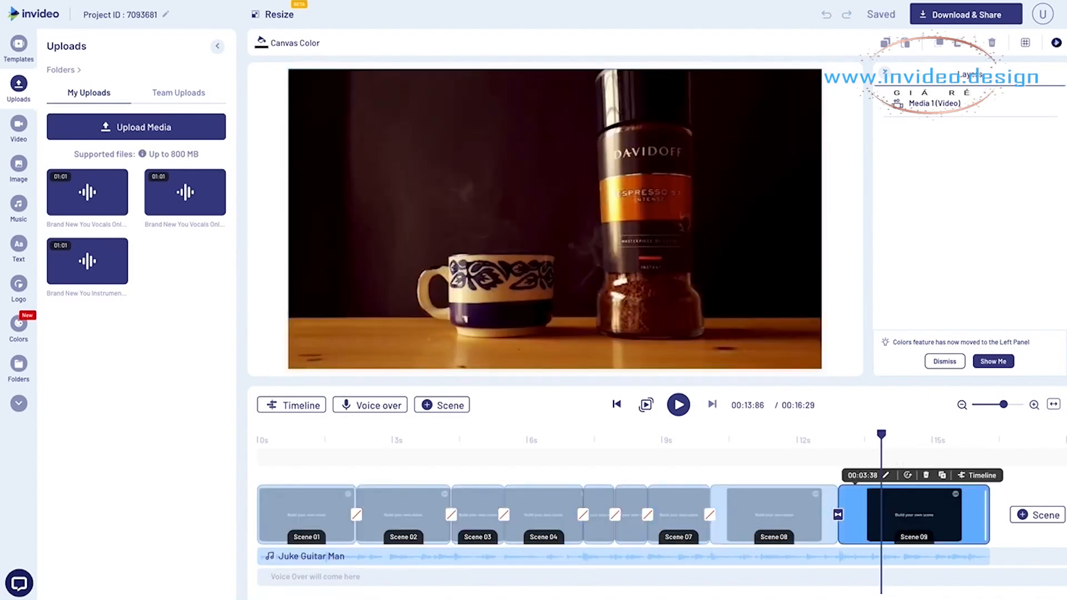
click(19, 246)
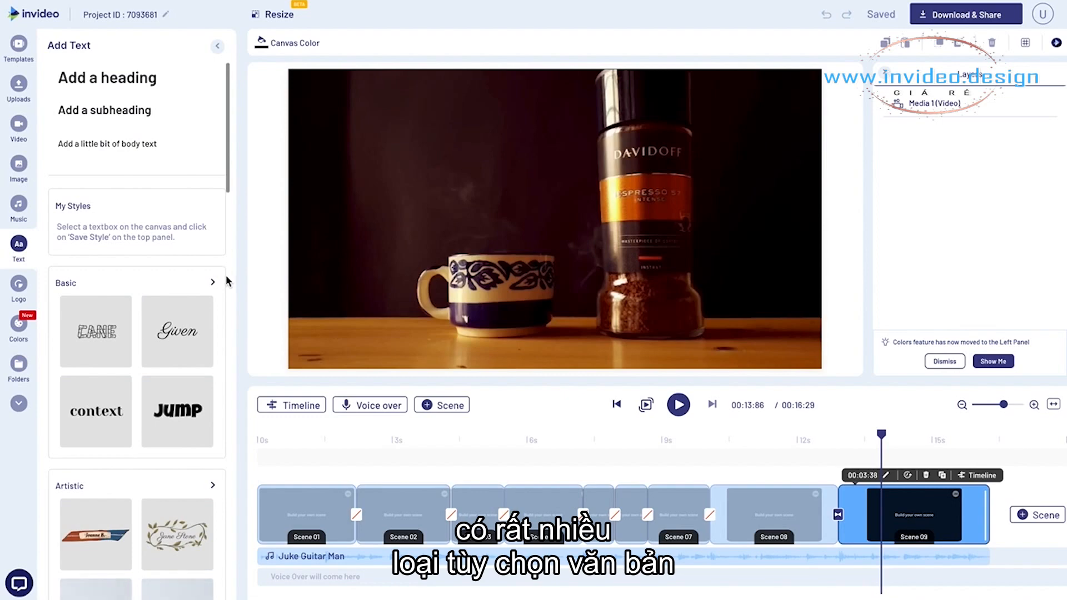
scroll(174, 334, down, 8)
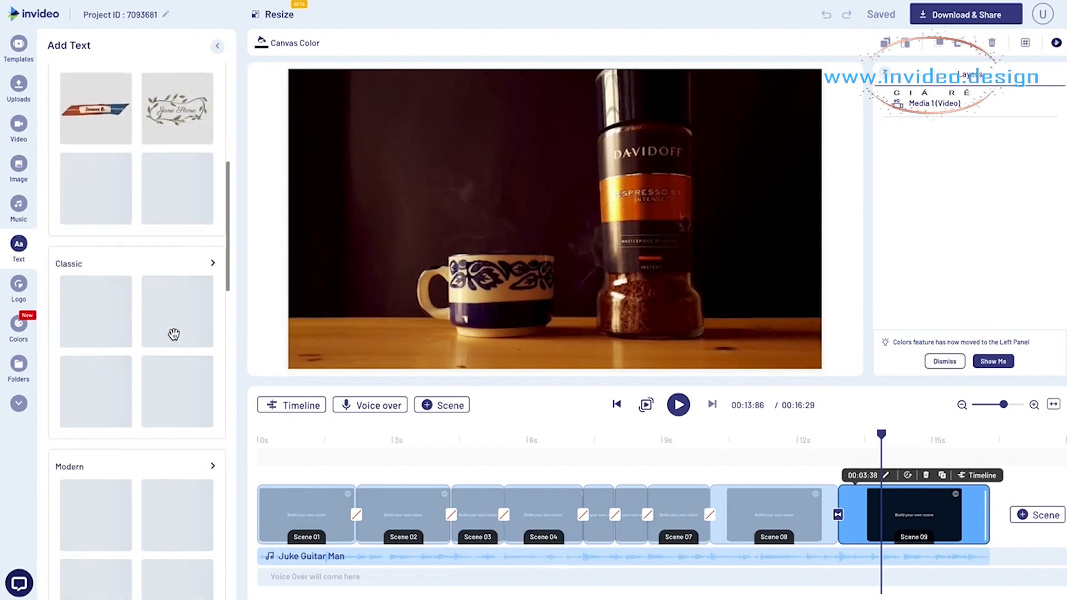
scroll(174, 333, up, 1)
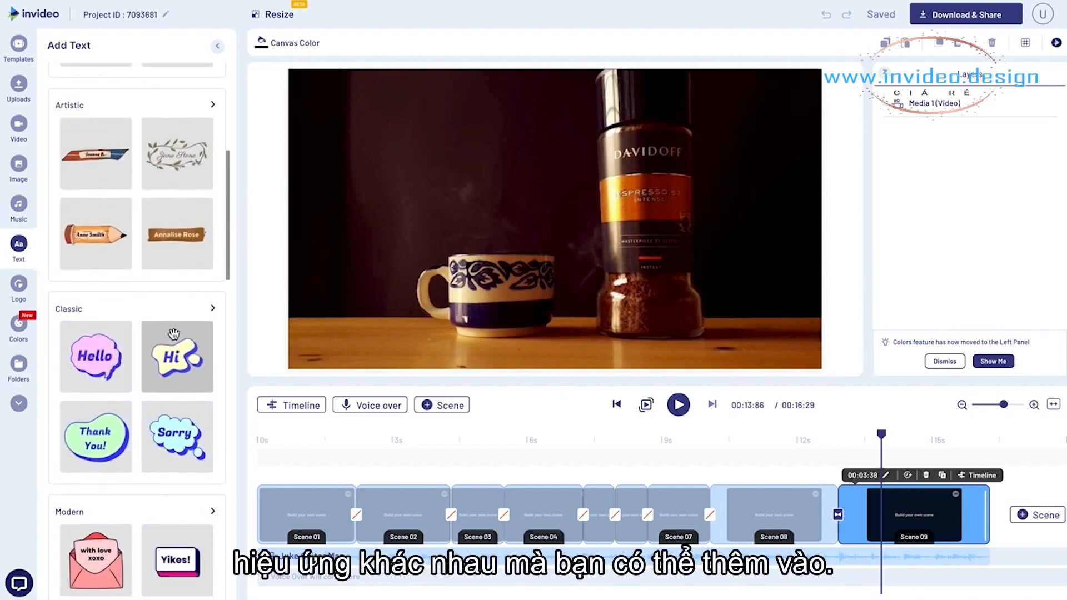
click(174, 334)
drag(533, 221, 426, 143)
double_click(426, 143)
text(DAVI)
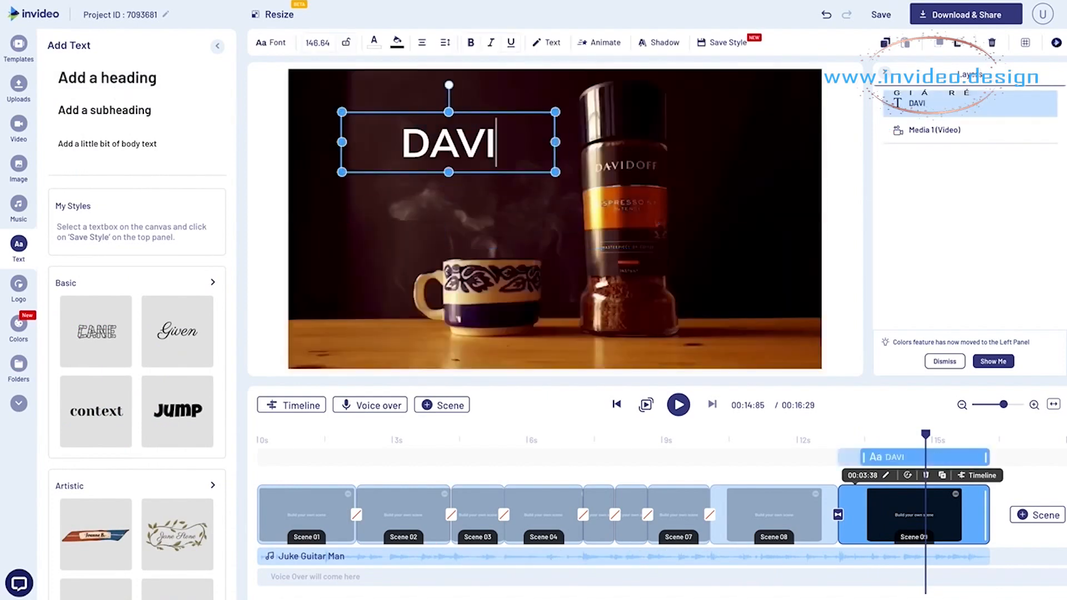
text(DOFF)
- Change the DAVIDOFF heading to a thin sans-serif font and reposition it just above the cup's steam
click(313, 105)
drag(409, 129, 392, 123)
click(410, 133)
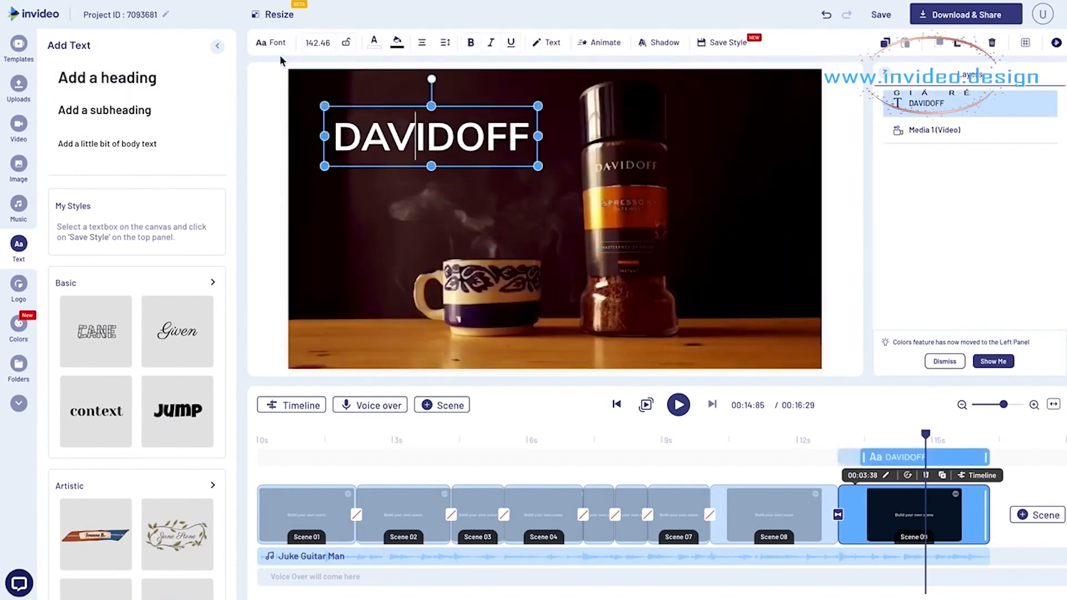
click(271, 43)
scroll(140, 336, down, 6)
scroll(142, 340, down, 20)
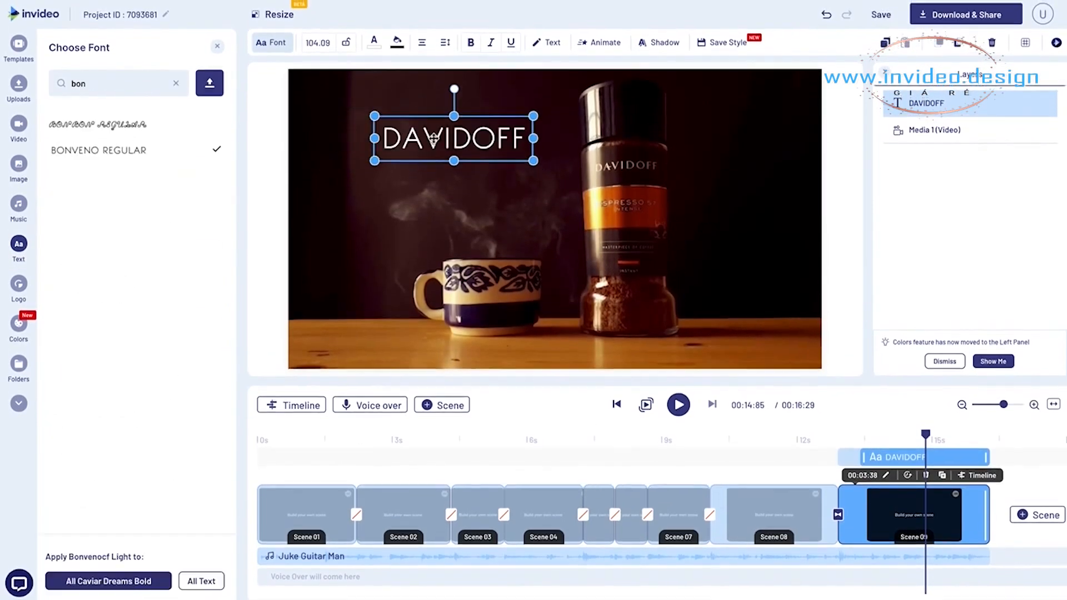
drag(433, 139, 411, 160)
click(280, 183)
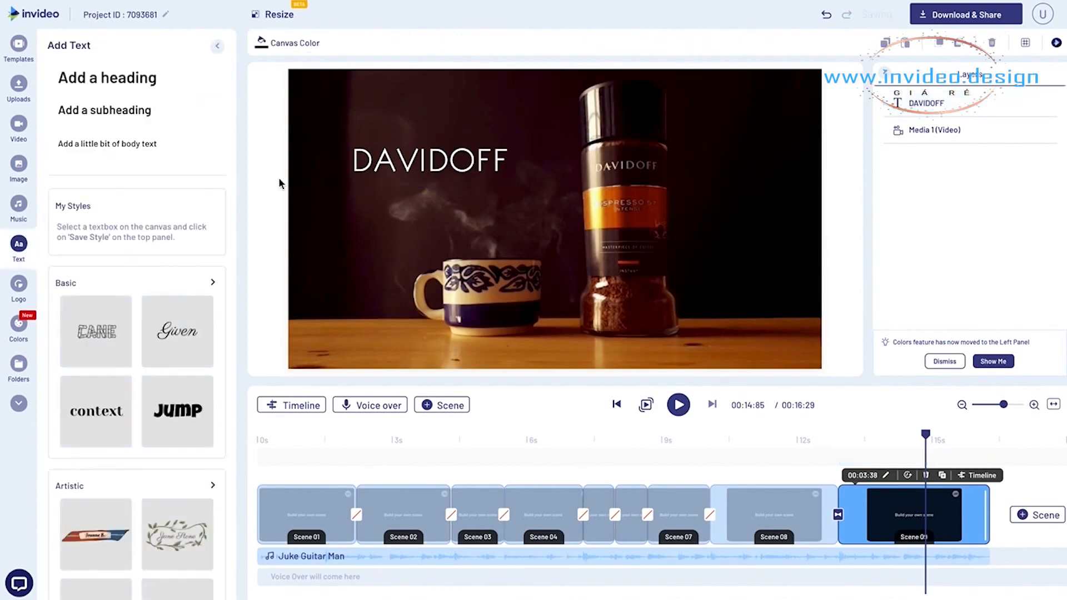
- Add a text in the Basic "Be Yourself" script style reading "Masterpiece of Coffee" and place it directly beneath DAVIDOFF
click(211, 284)
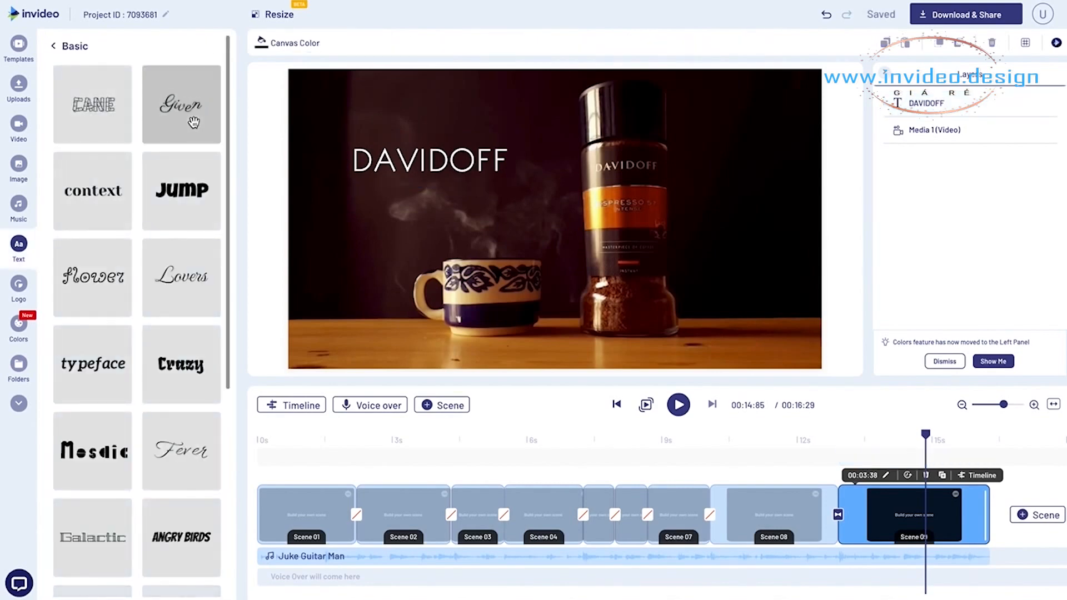
scroll(190, 93, down, 20)
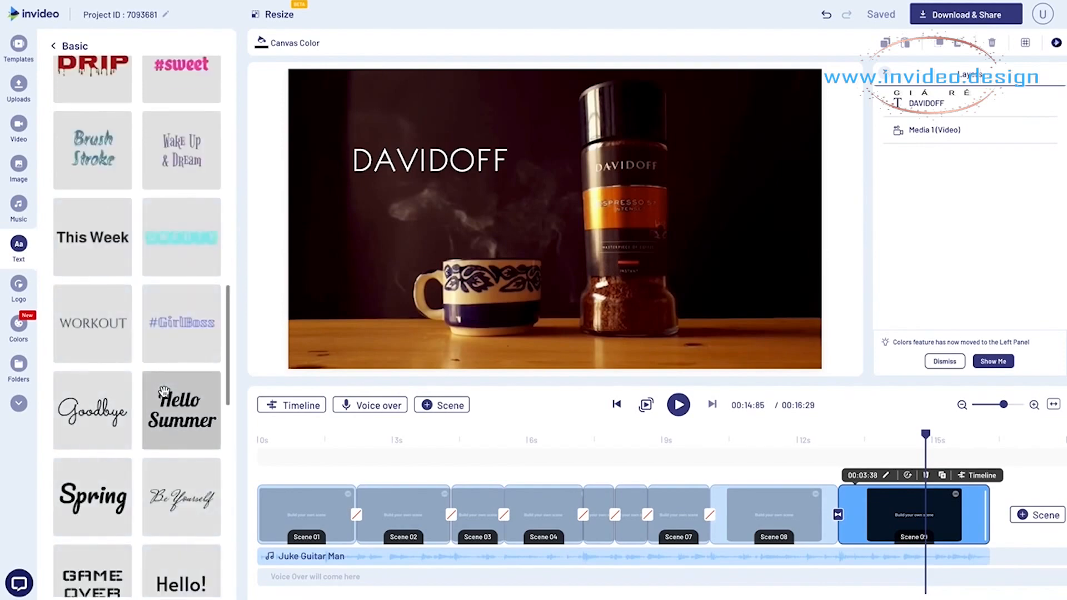
scroll(203, 355, down, 1)
scroll(227, 367, down, 2)
scroll(227, 367, down, 2)
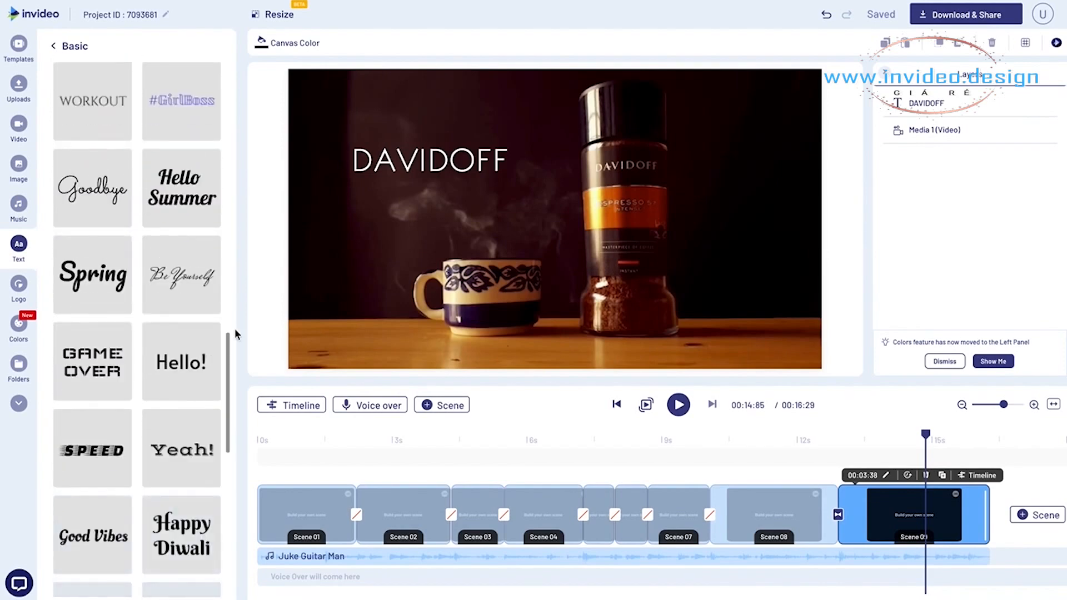
click(183, 287)
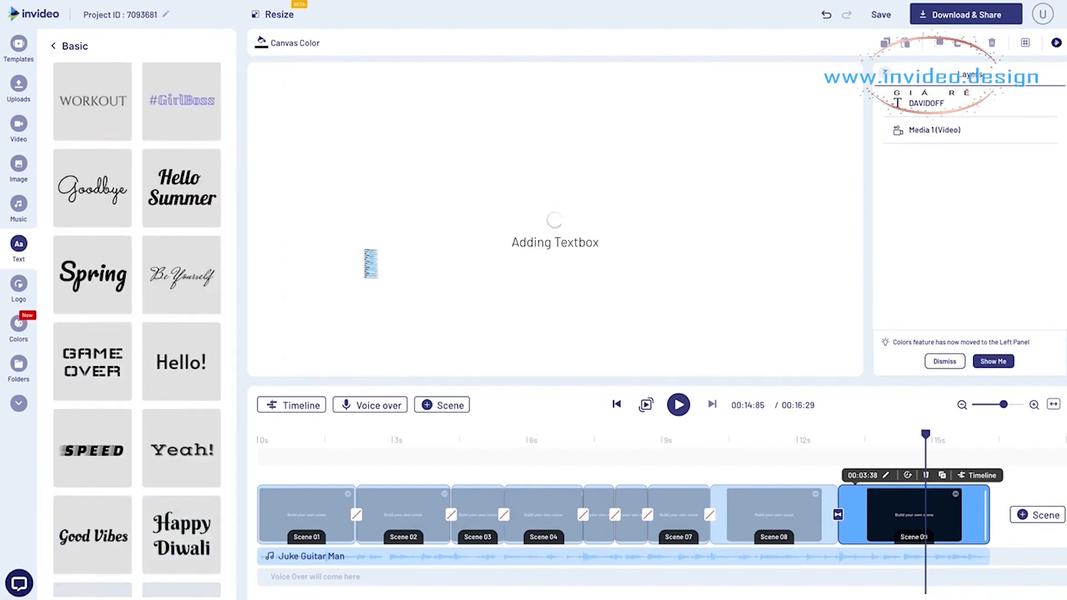
double_click(382, 214)
text(Masterpiece of Coffee)
drag(382, 207, 449, 169)
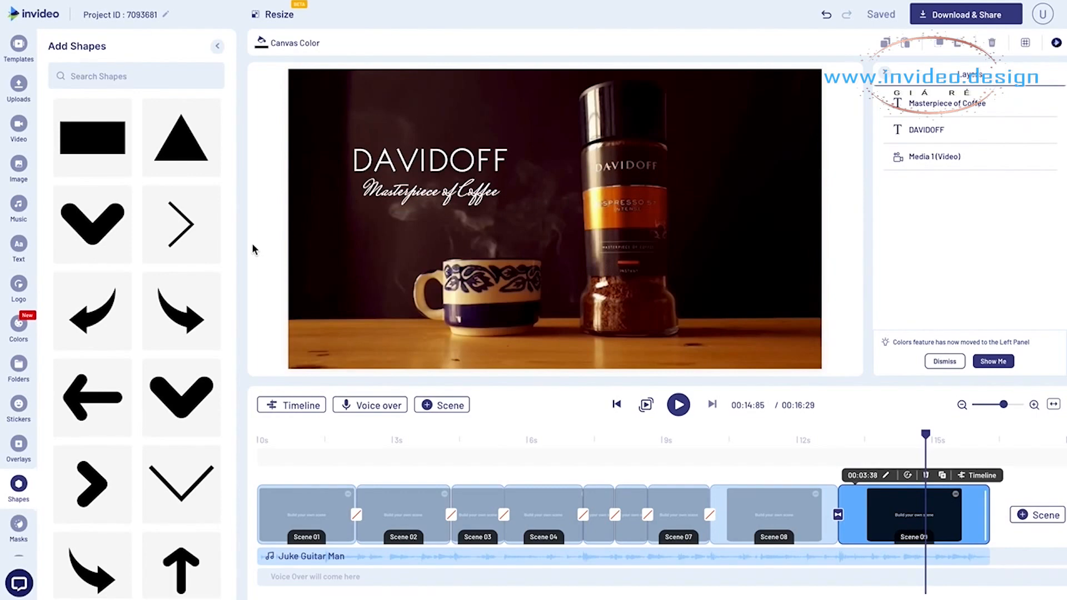
- Search the shapes for "line" and add the horizontal line to Scene 09
scroll(129, 319, down, 5)
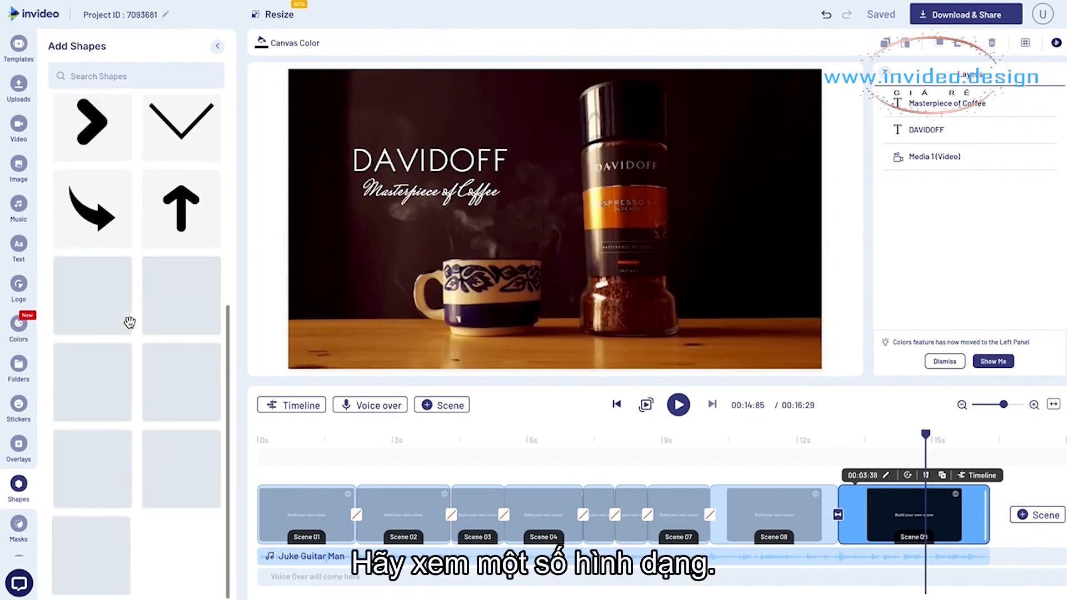
scroll(129, 322, down, 3)
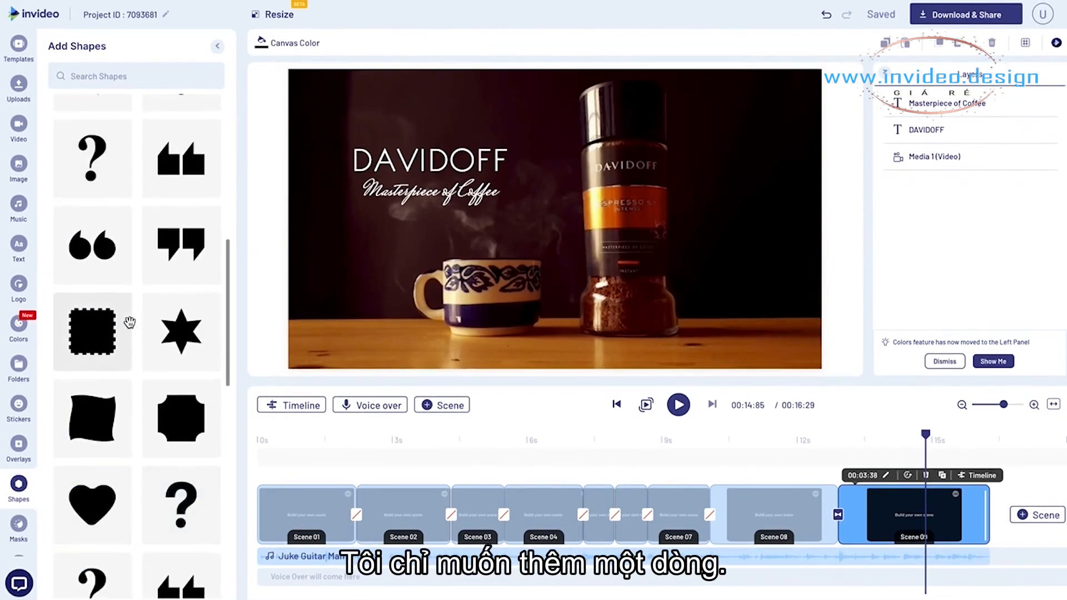
click(134, 77)
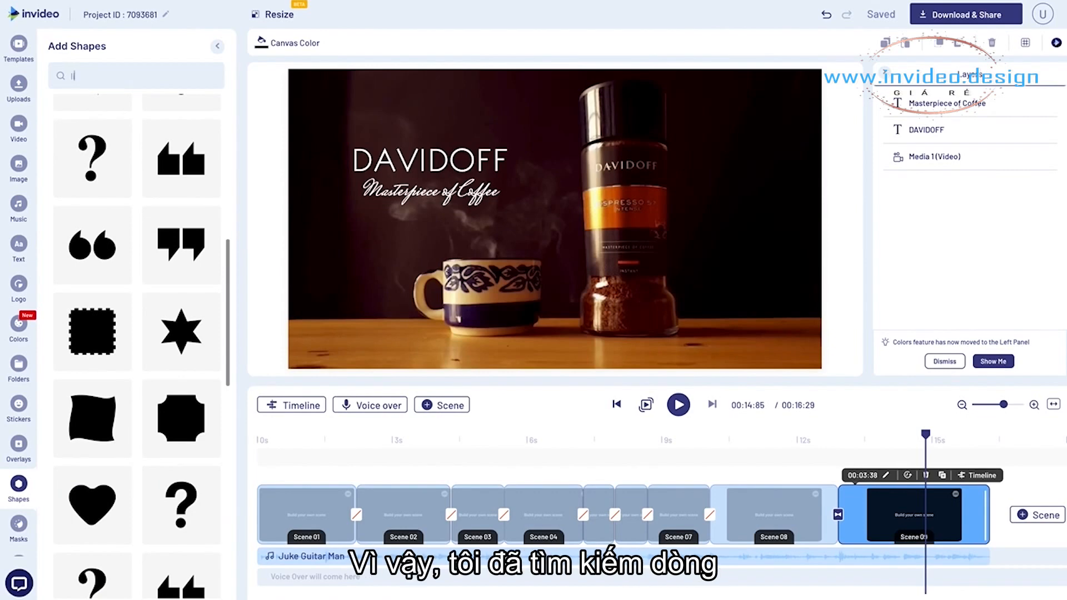
text(line)
key(Return)
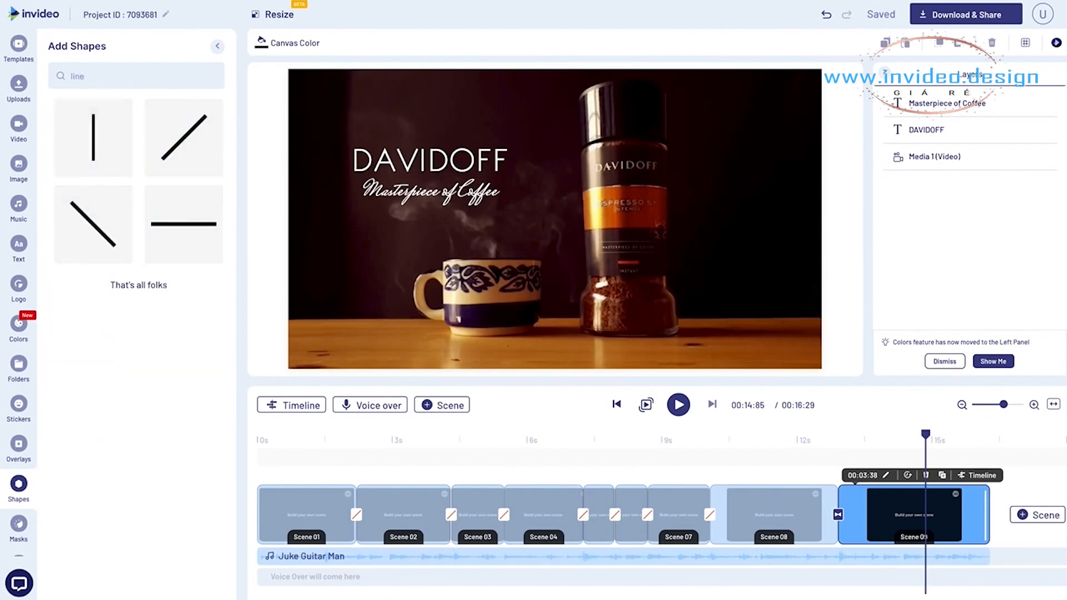
click(158, 205)
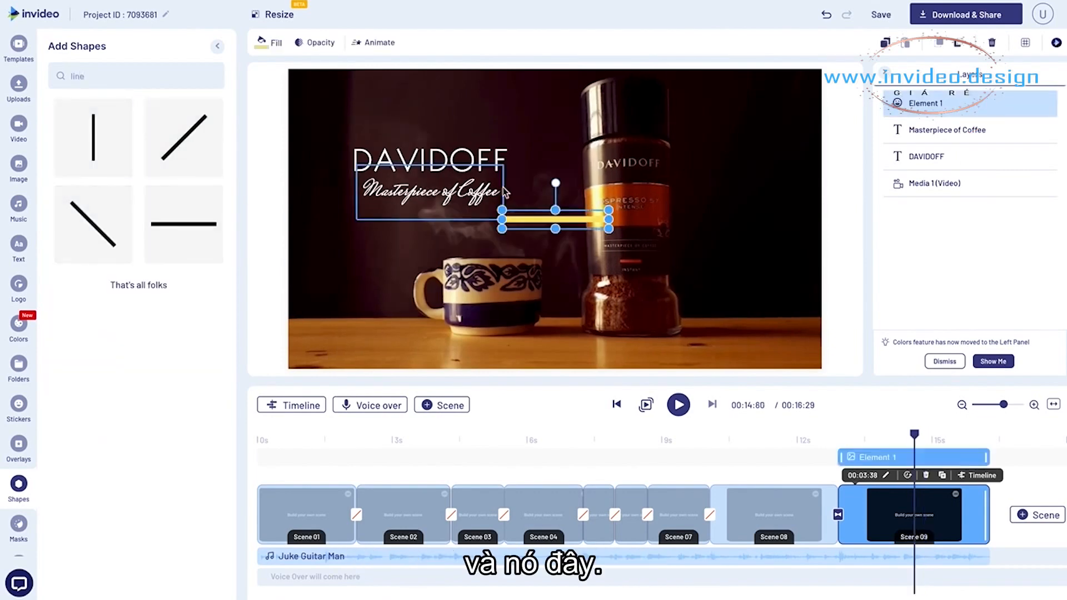
- Fill the line with white (#ffffff), move it below "Masterpiece of Coffee", and make it longer and thinner
click(269, 42)
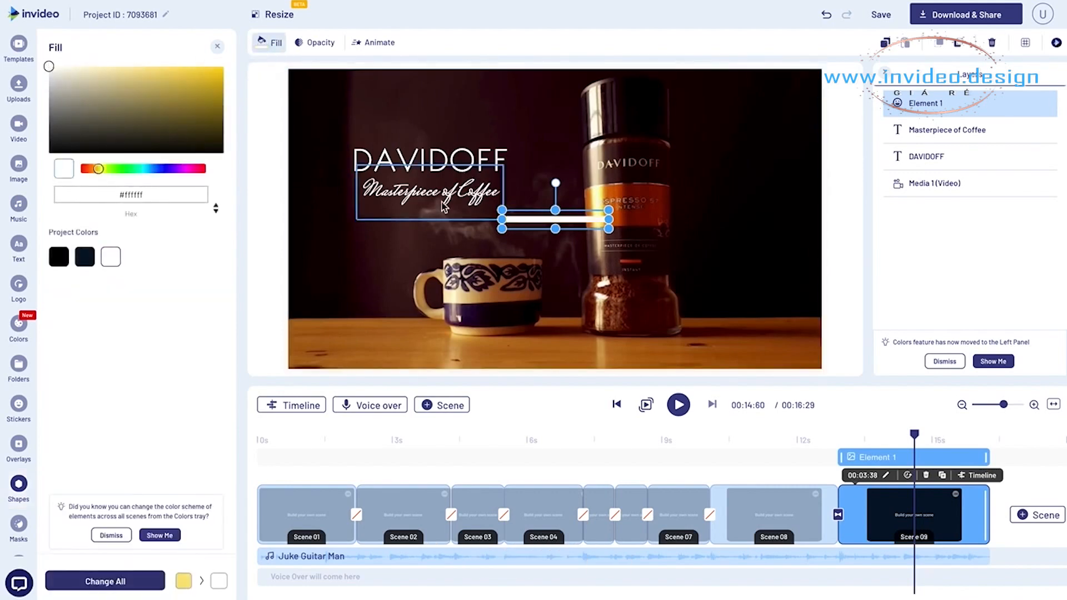
drag(555, 219, 374, 228)
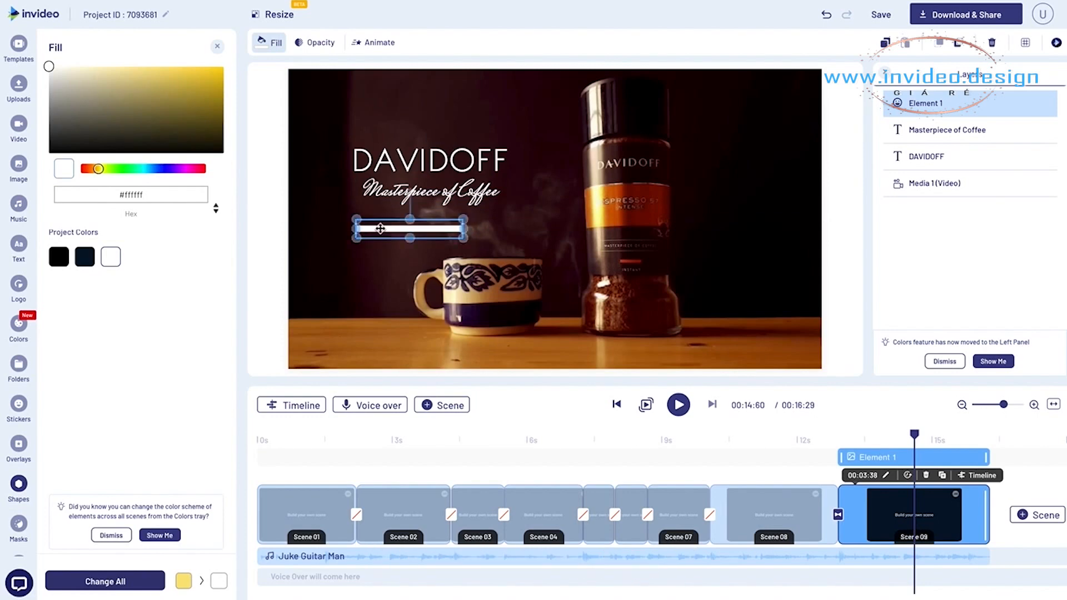
drag(465, 228, 526, 227)
drag(440, 238, 448, 227)
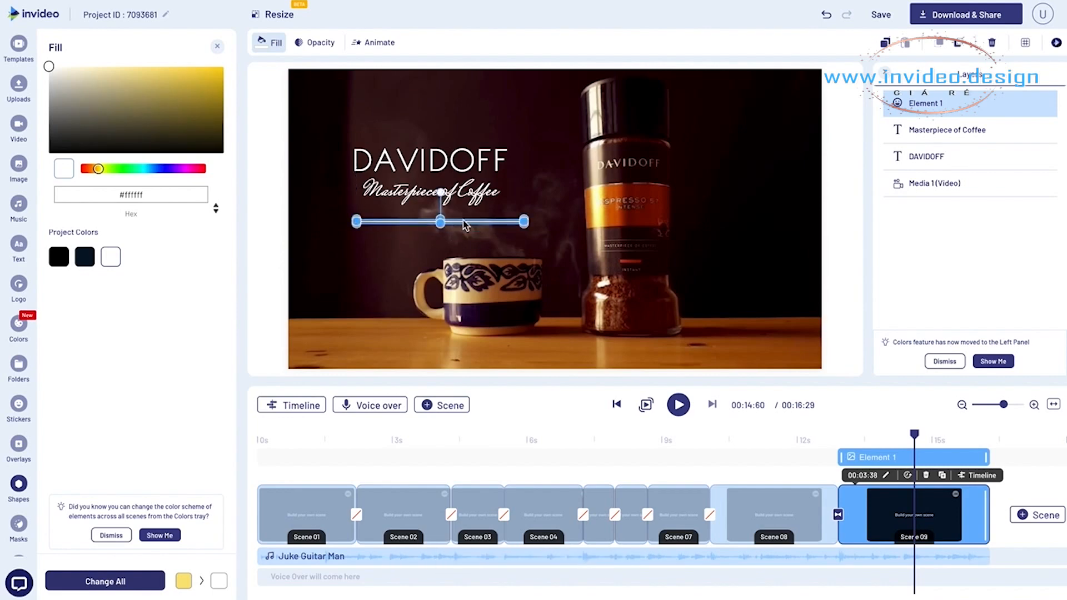
- Move the white line between DAVIDOFF and "Masterpiece of Coffee" and shorten it to match the width of DAVIDOFF
drag(461, 220, 453, 177)
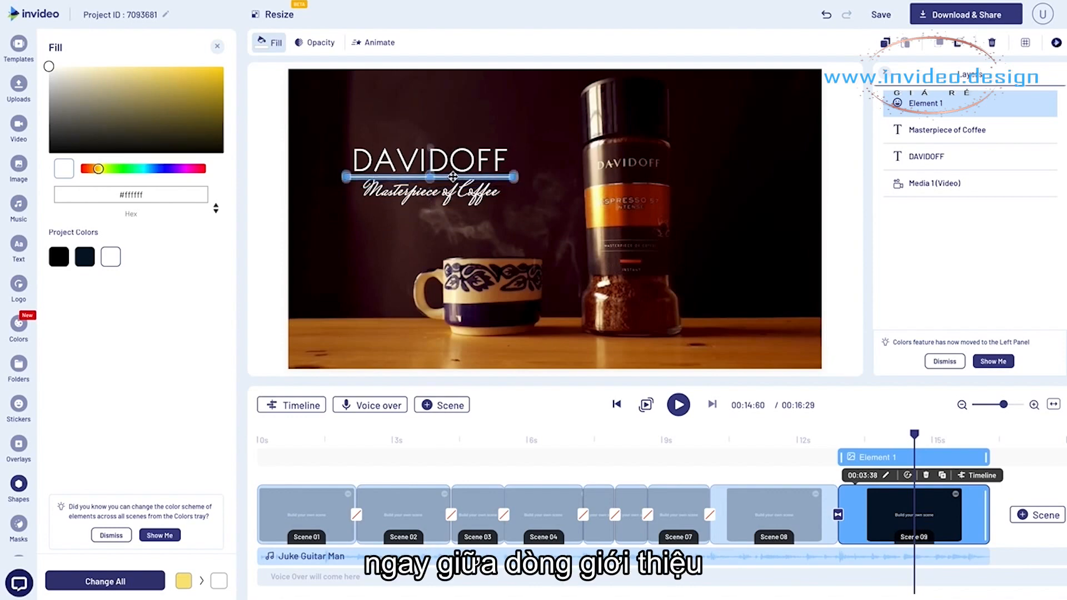
drag(507, 177, 505, 177)
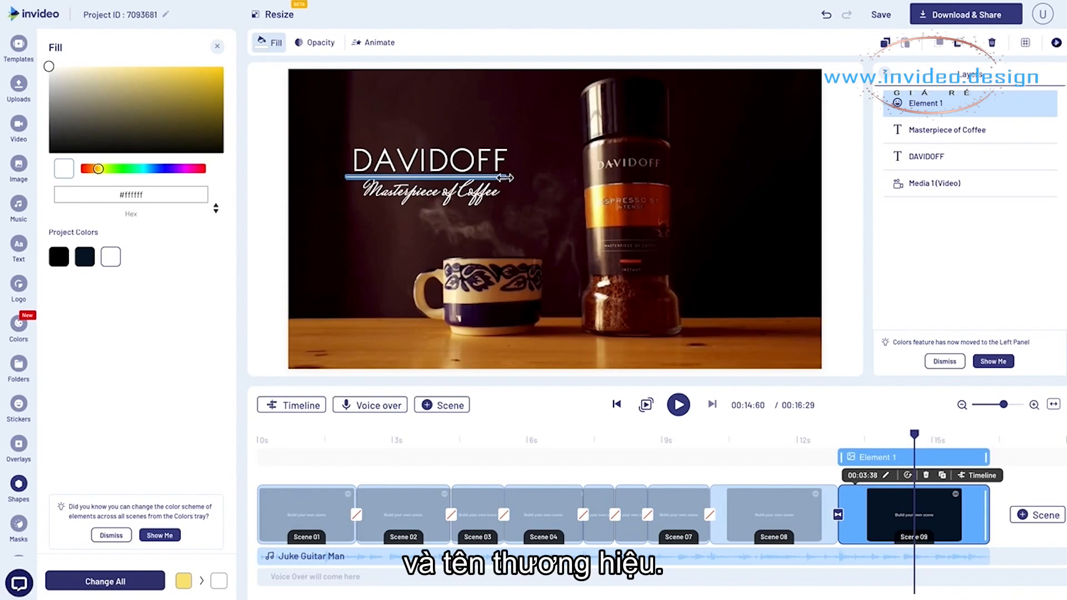
click(355, 181)
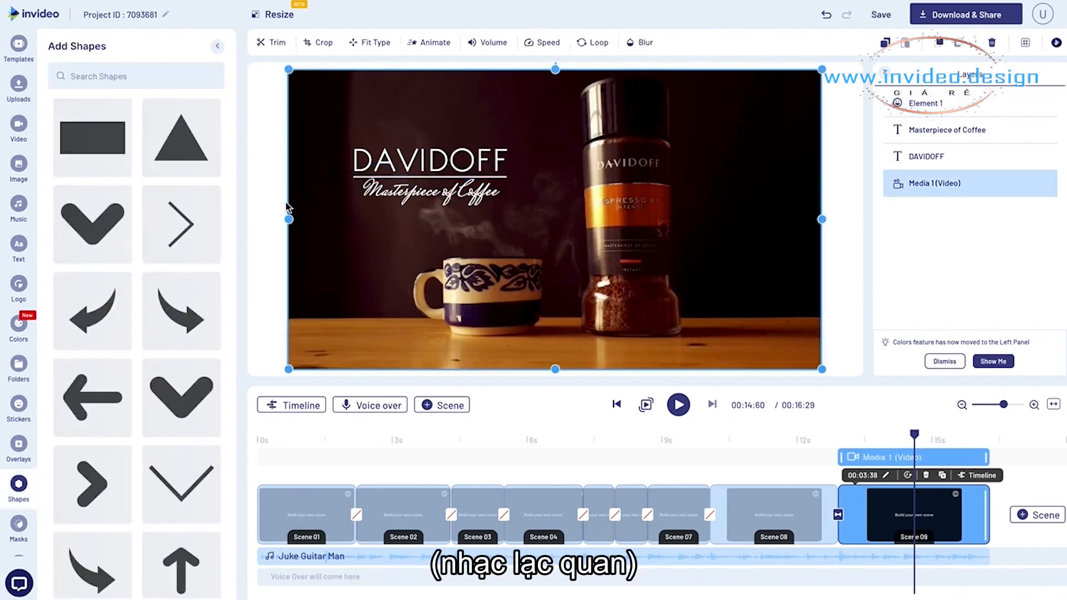
- Shrink the "Masterpiece of Coffee" text, center it just below the white line, and preview the end scene
click(393, 195)
drag(506, 222, 487, 214)
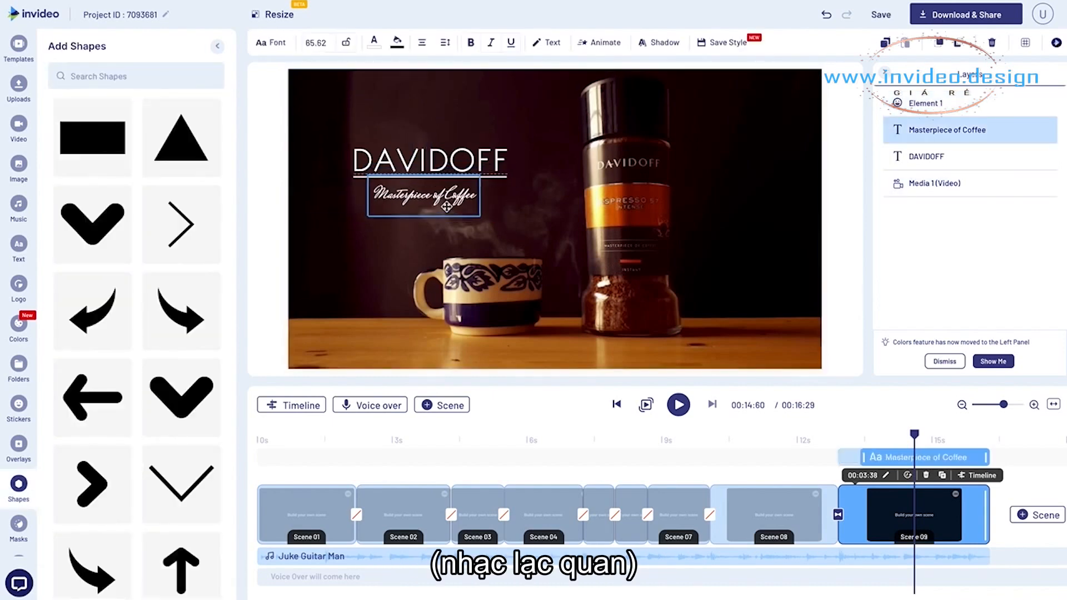
click(273, 209)
click(445, 199)
click(263, 178)
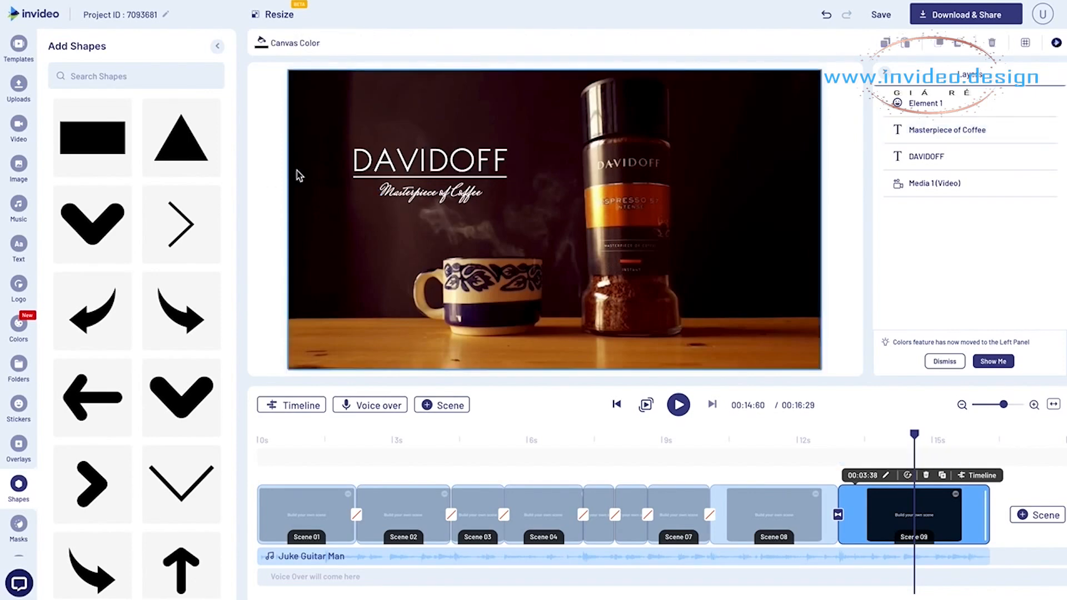
click(821, 442)
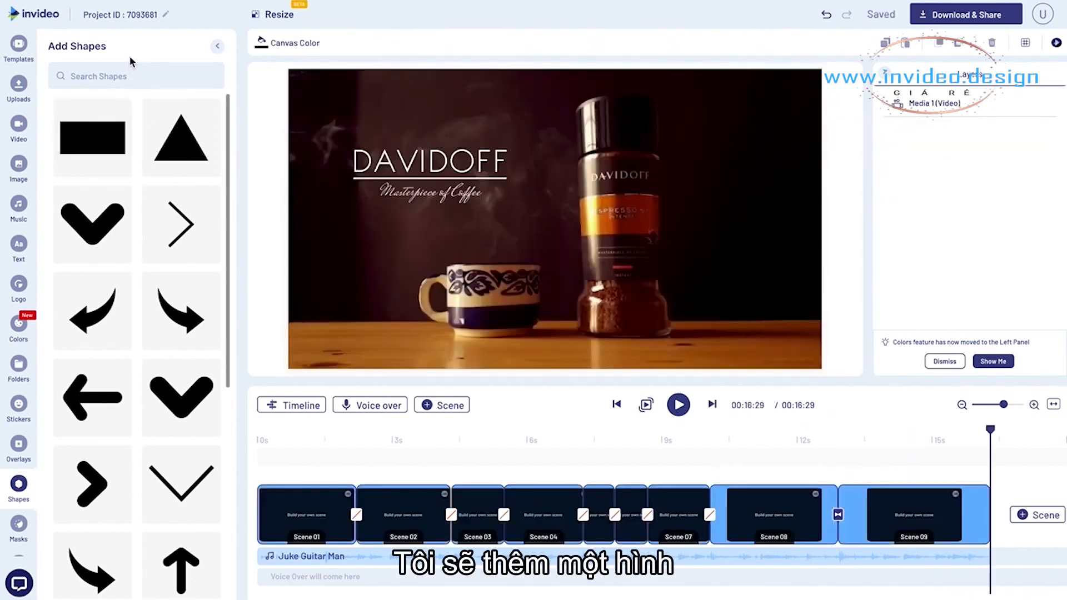
- Add a rectangle shape to Scene 09 and enlarge it to cover the whole frame
click(94, 139)
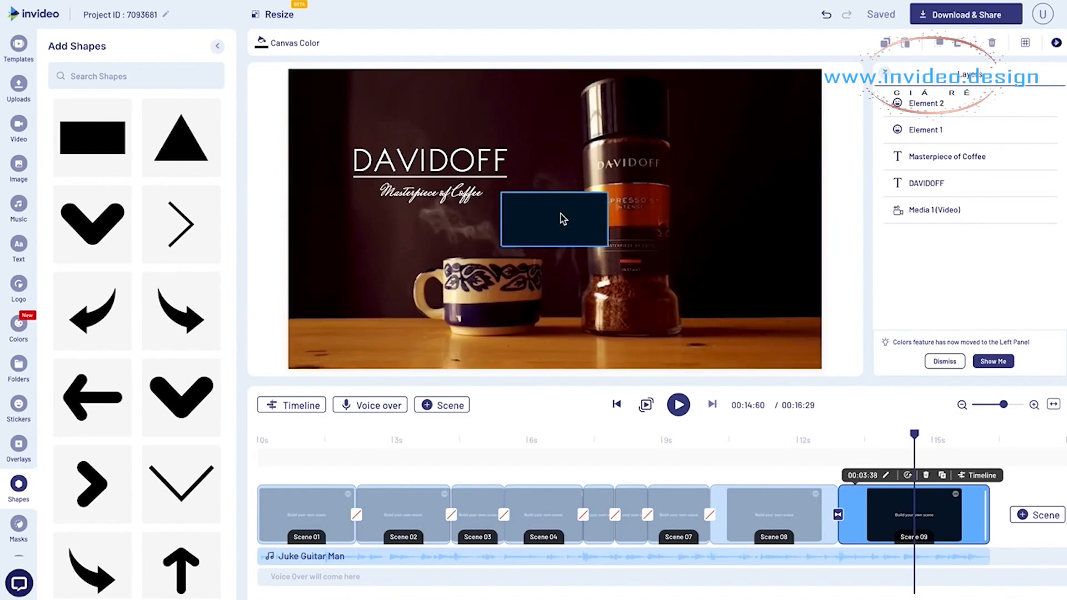
drag(405, 167, 345, 89)
drag(395, 123, 824, 374)
drag(555, 337, 555, 369)
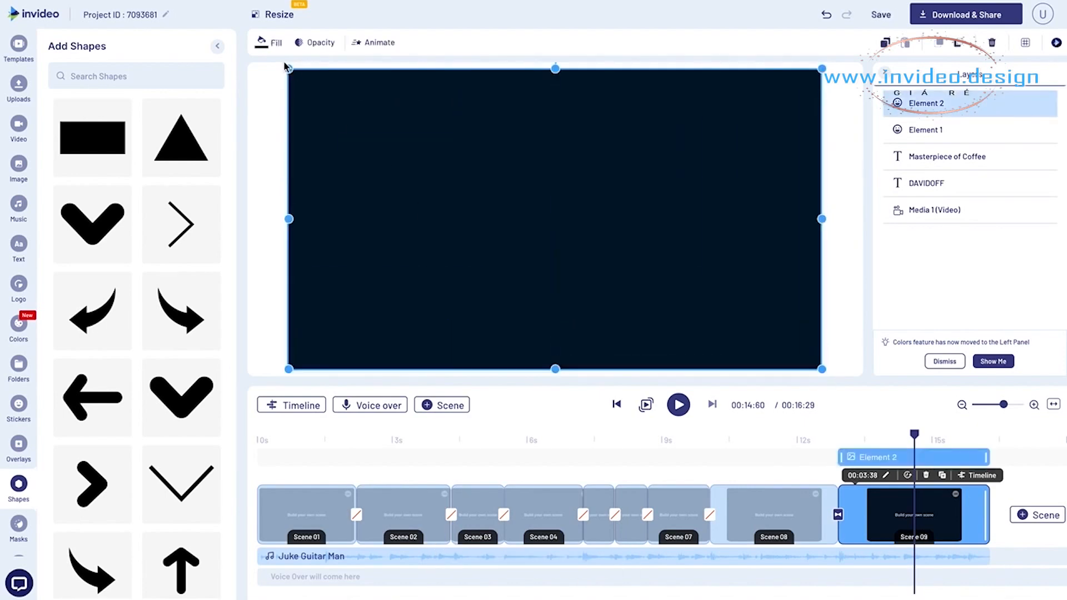
- Fill the full-frame rectangle with black (#000000) and lower its opacity to about 42%
click(267, 44)
mouse_move(83, 102)
mouse_down()
mouse_move(73, 132)
mouse_move(34, 160)
mouse_up()
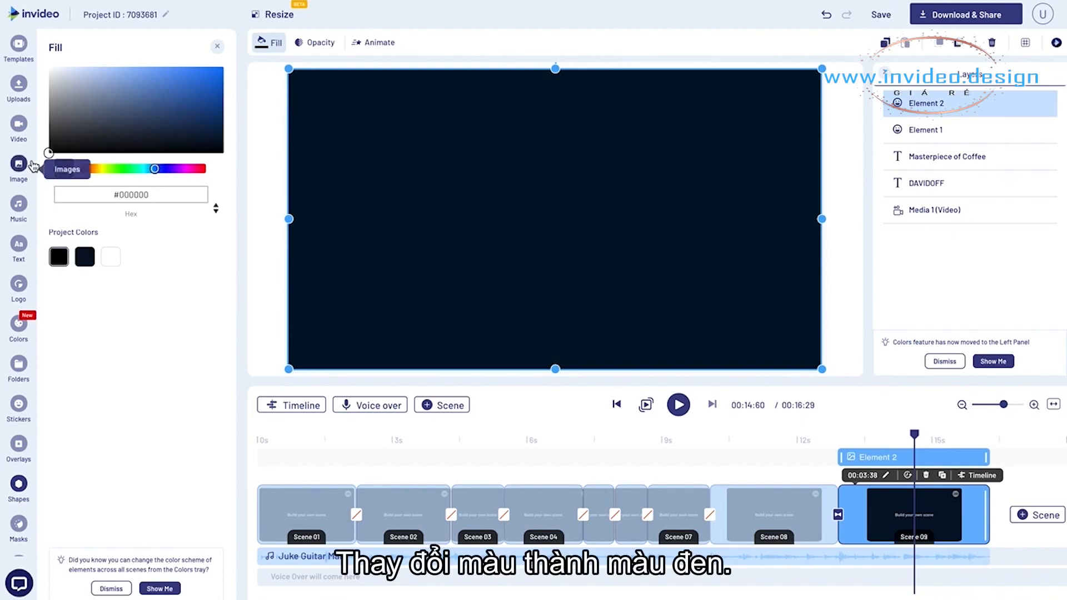
click(313, 43)
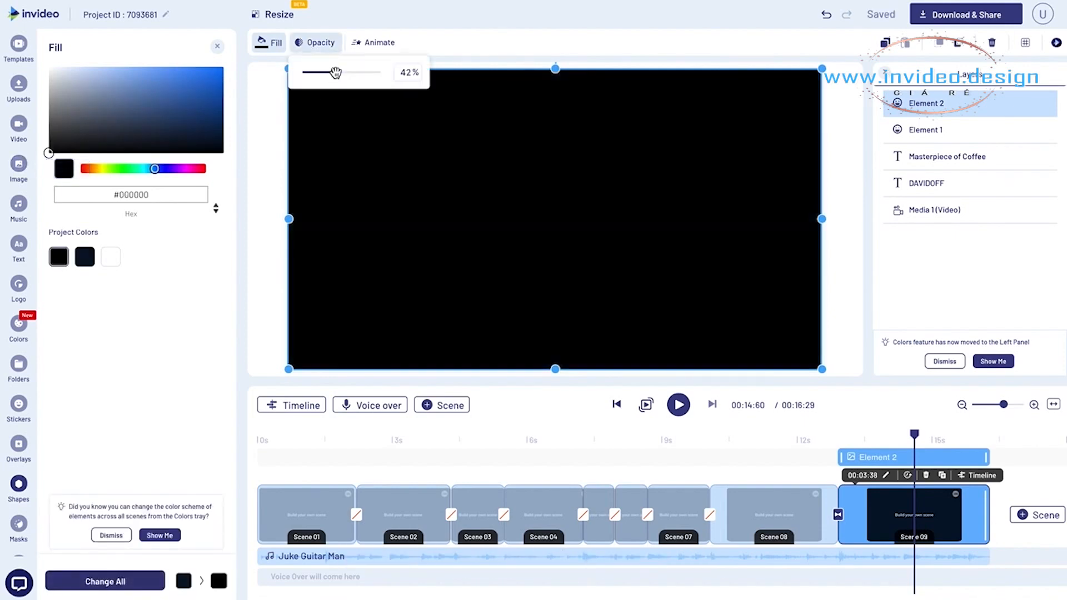
drag(334, 72, 335, 72)
click(277, 149)
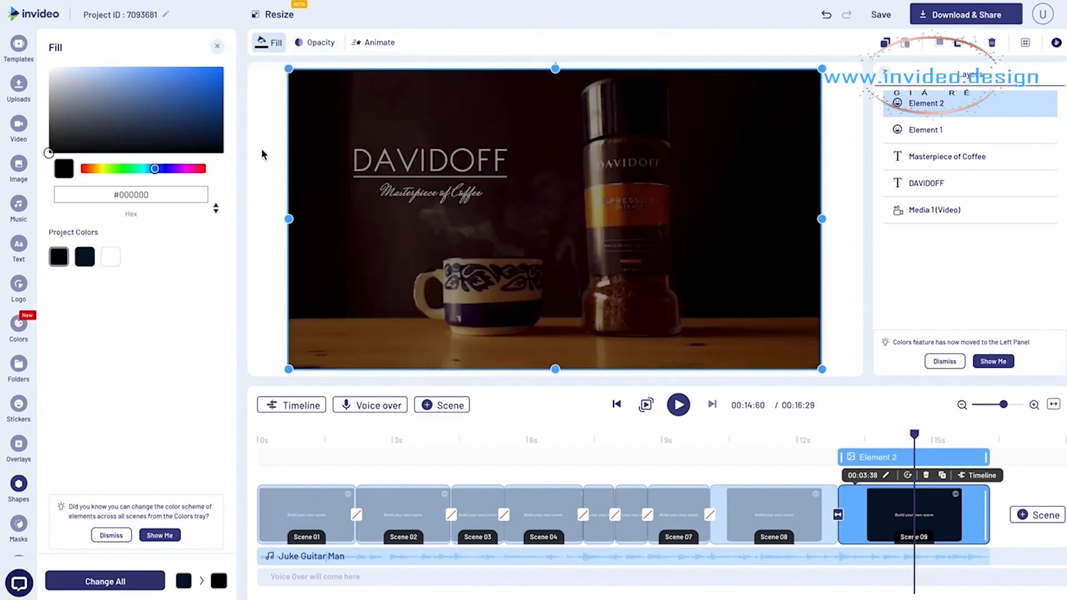
- Place the black overlay's layer directly above the video and below the texts, and trim its start to about 14 s
click(789, 139)
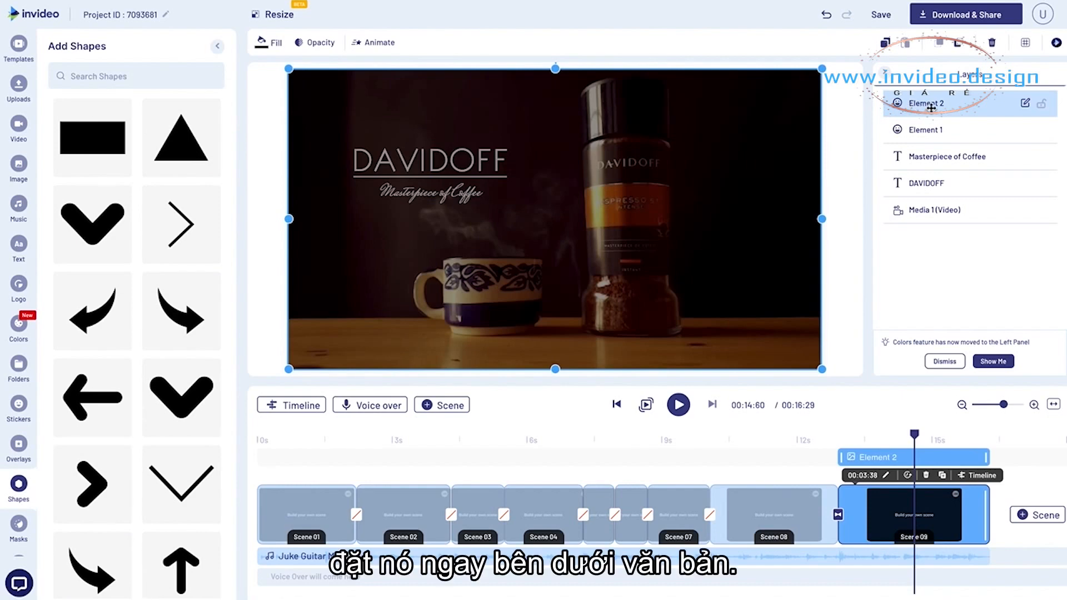
drag(932, 117, 931, 185)
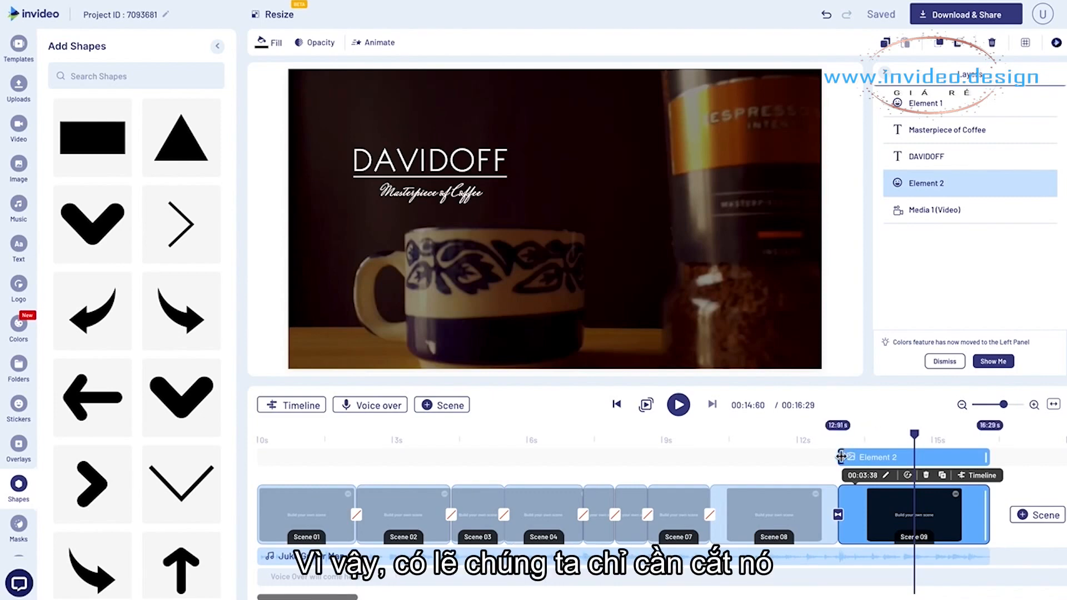
drag(841, 457, 884, 442)
click(881, 440)
click(892, 440)
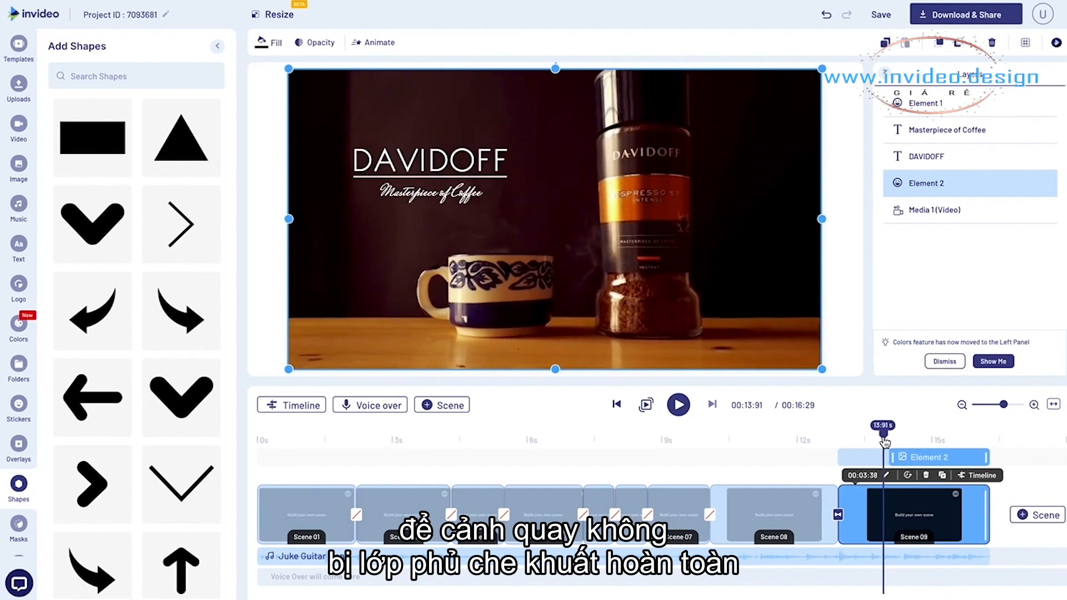
drag(884, 442, 891, 444)
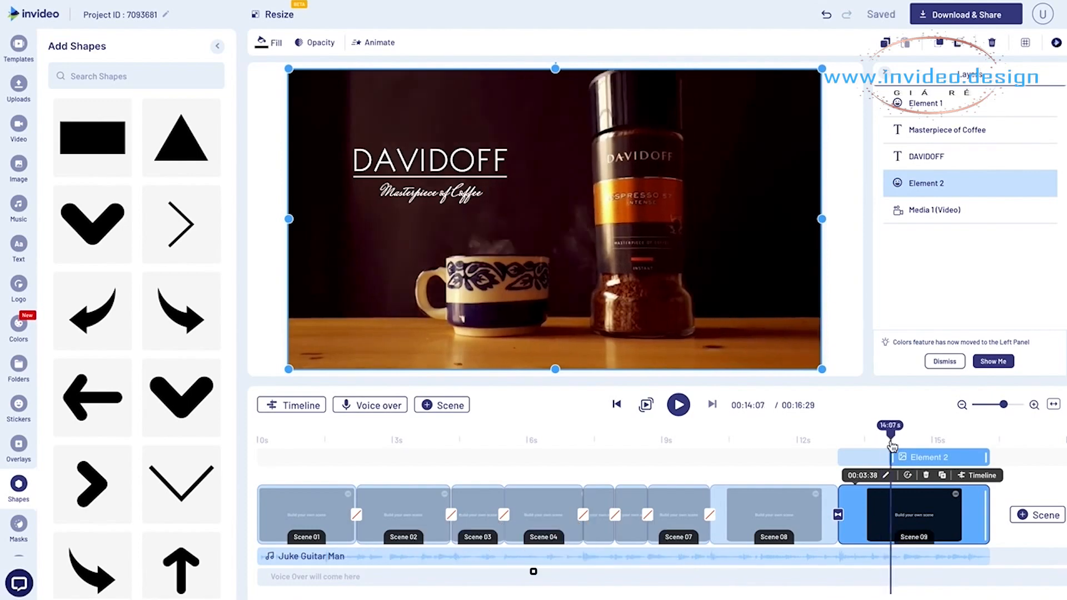
- Check the timing of the DAVIDOFF and "Masterpiece of Coffee" texts and play the ending from about 12.4 s
click(914, 159)
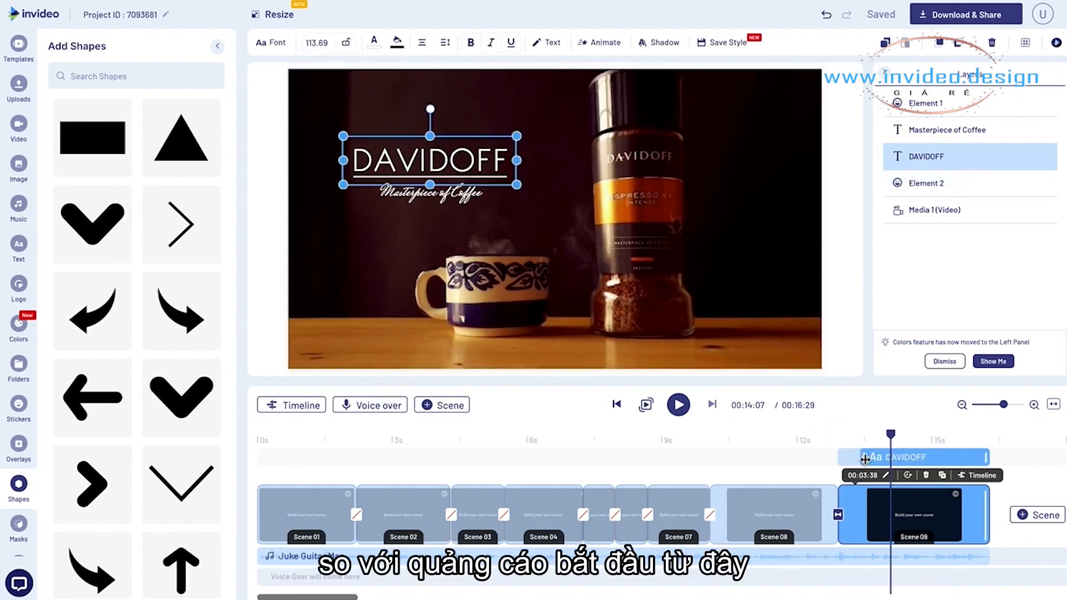
click(938, 133)
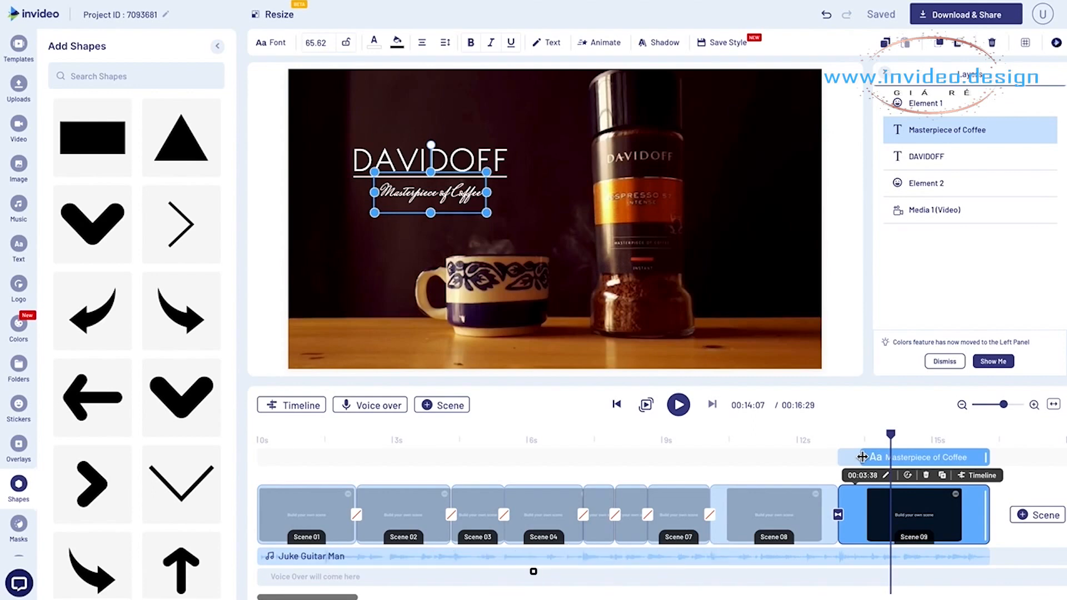
click(816, 440)
key(space)
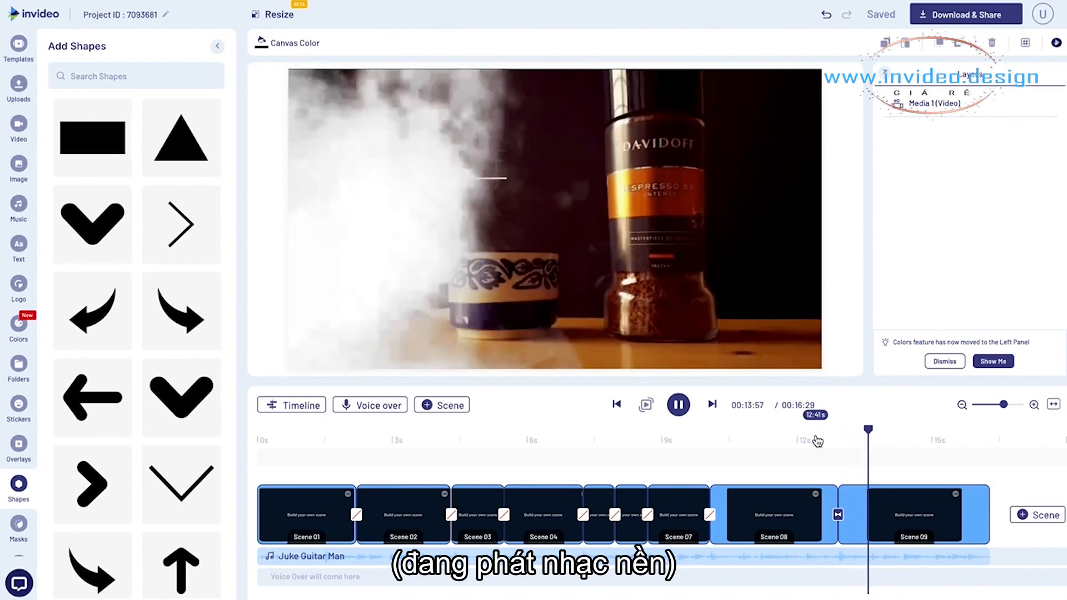
key(space)
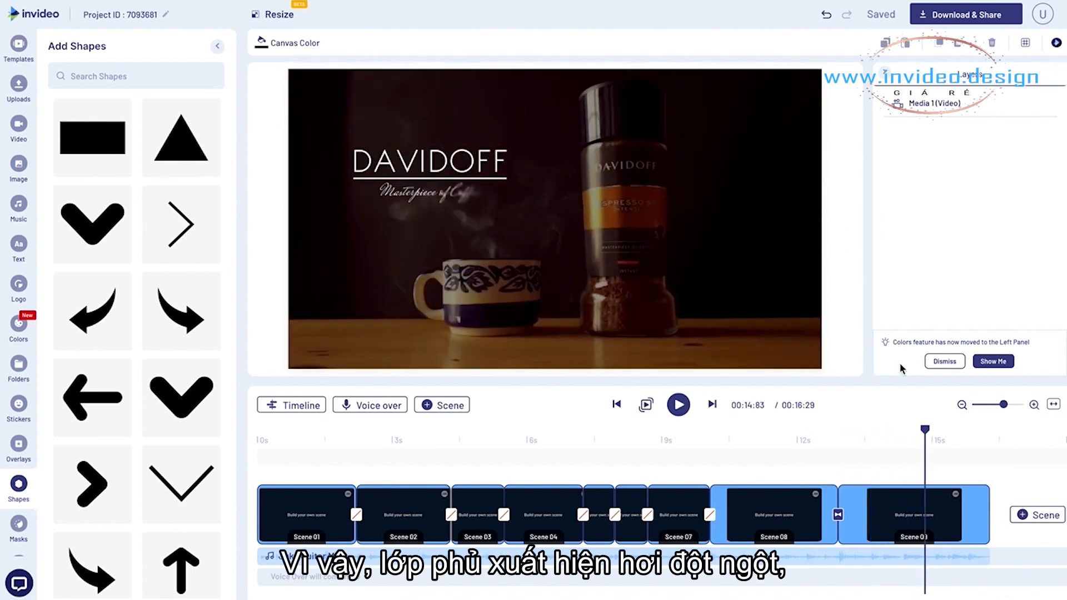
- Give the black overlay in Scene 09 a Fade In entrance animation
click(693, 183)
click(779, 180)
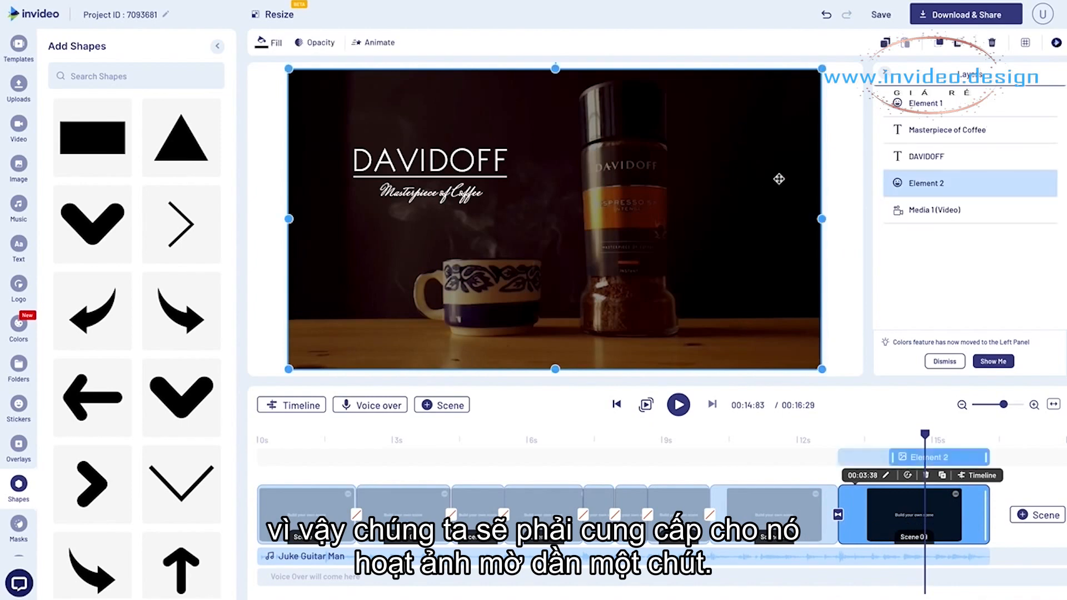
click(376, 43)
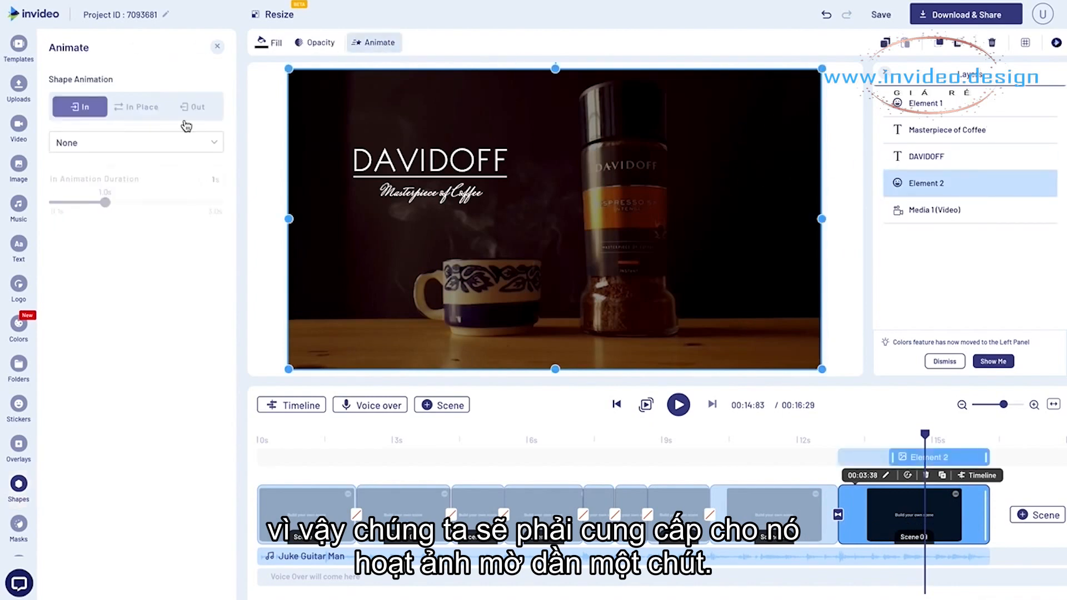
click(126, 146)
click(75, 278)
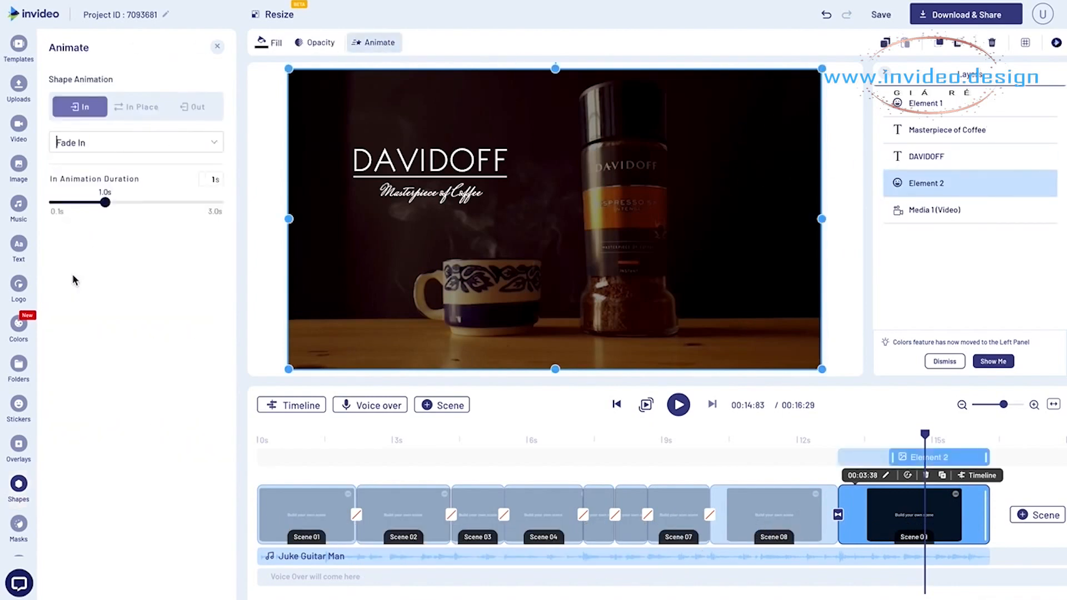
- Play the ending from about 12 s to check the overlay's fade, and scrub back through the earlier scenes
click(802, 439)
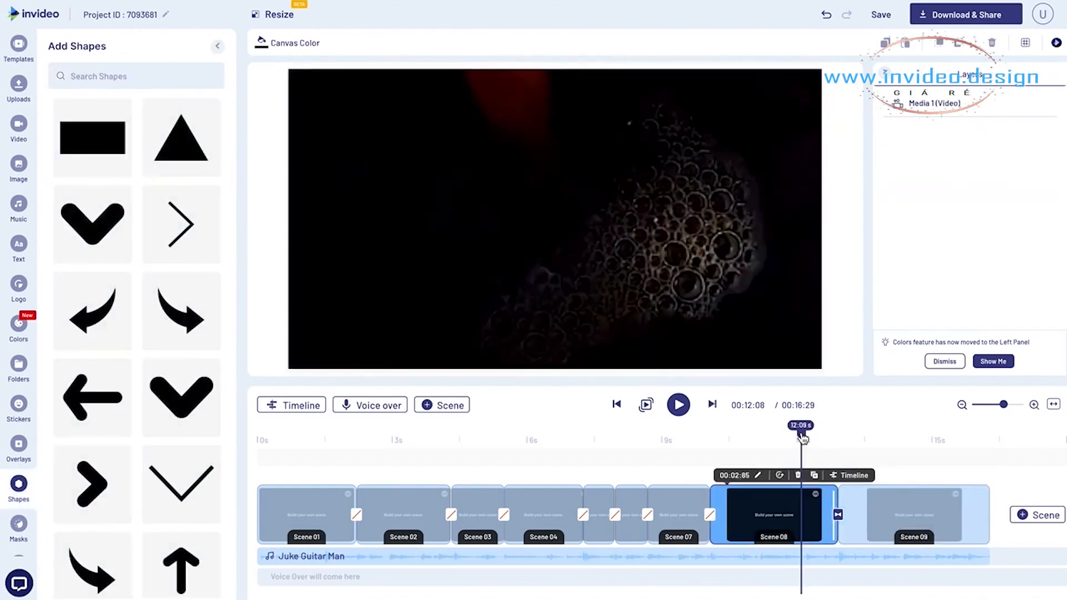
key(space)
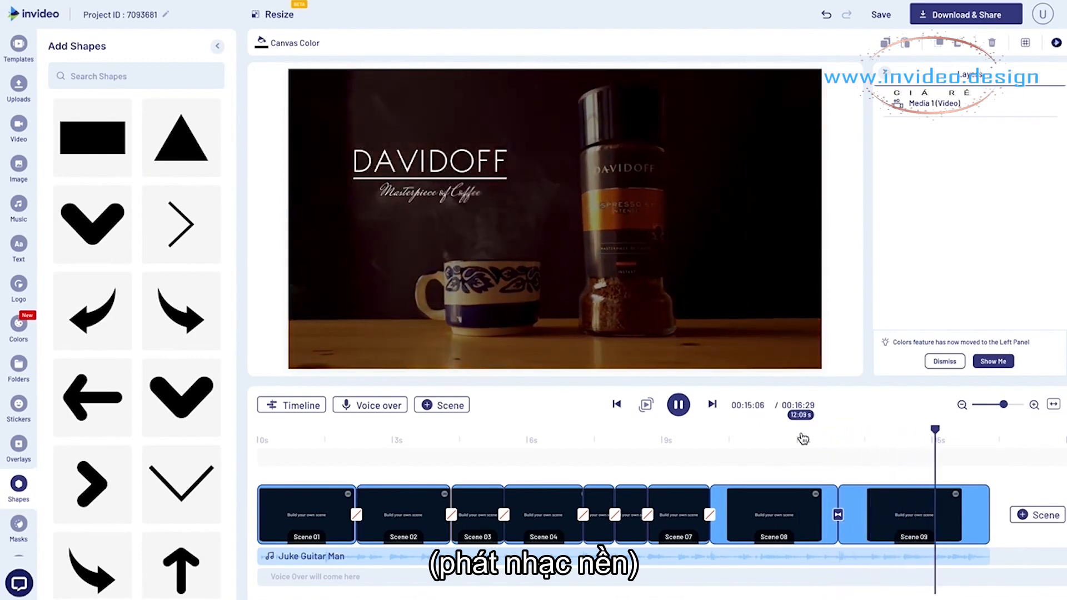
click(854, 434)
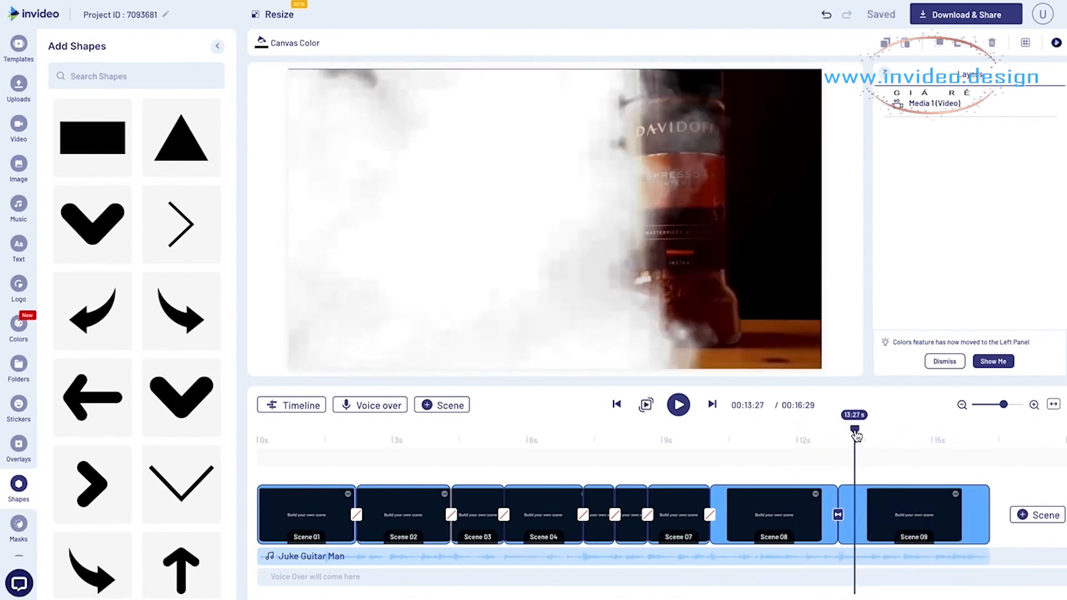
drag(855, 434, 419, 445)
click(520, 444)
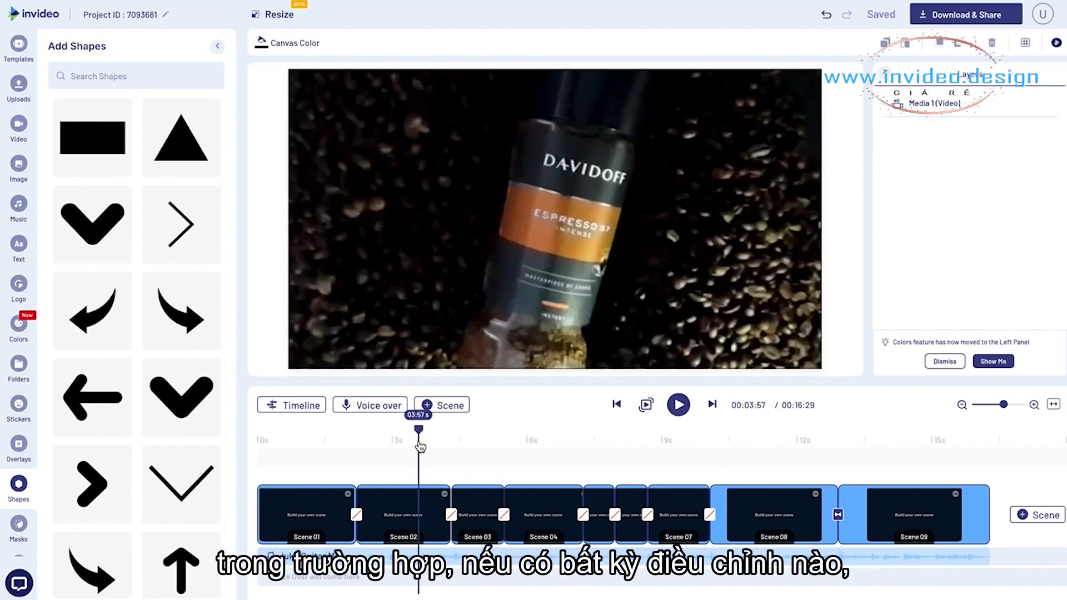
drag(420, 446, 350, 444)
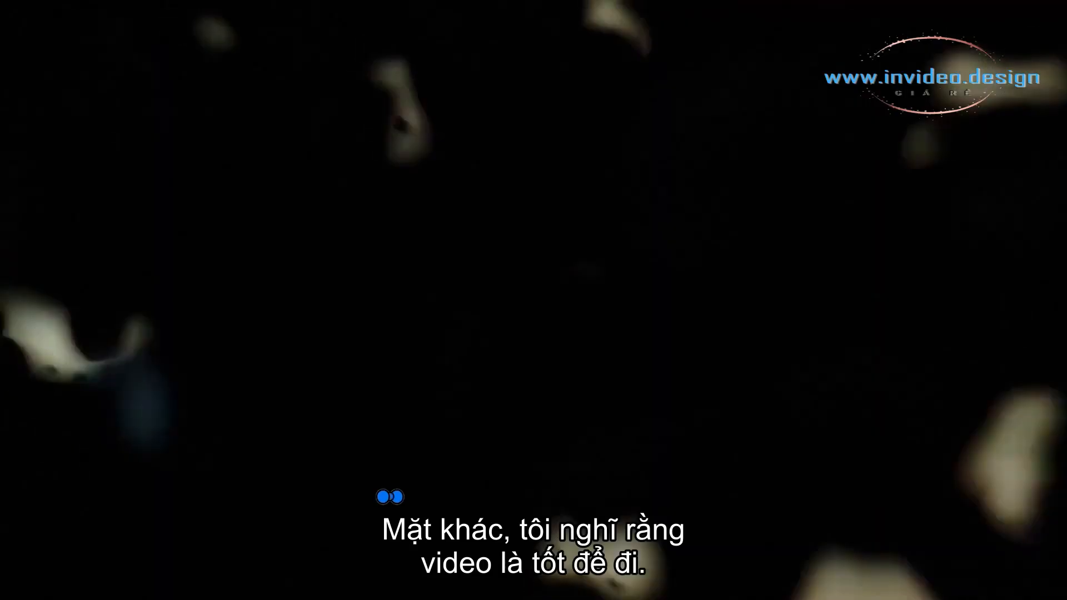